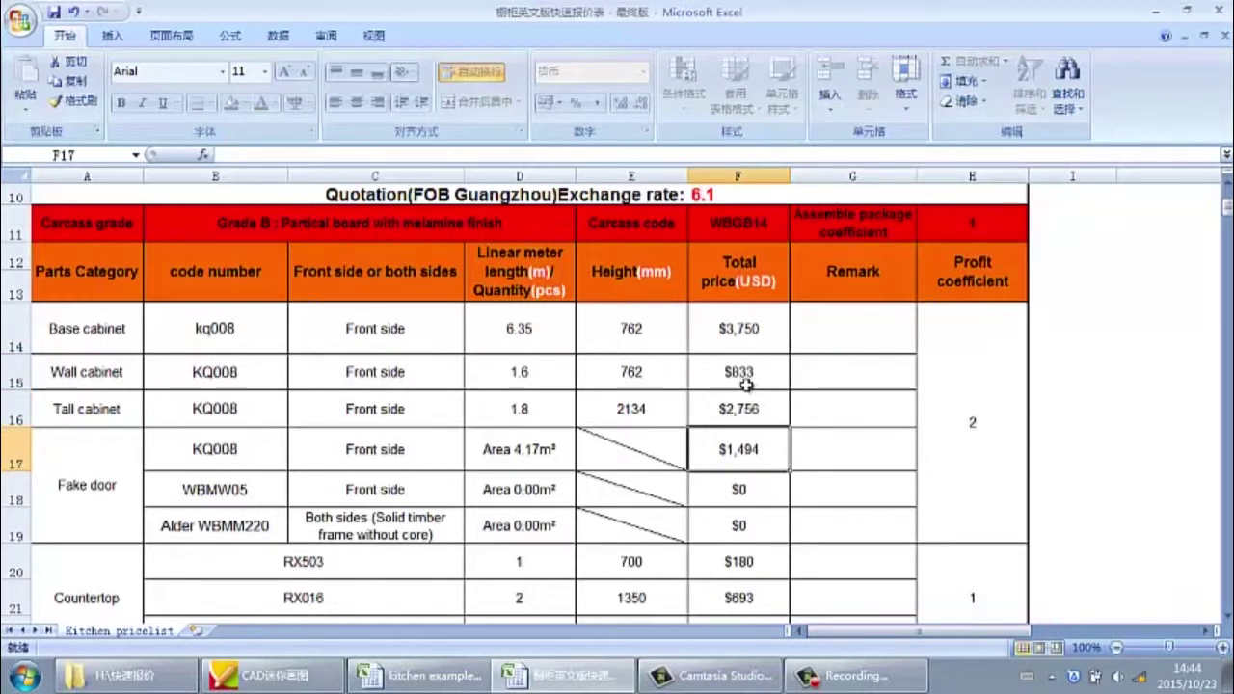
Set the profit coefficient shared by the cabinet and fake door rows to 1
{"action": "left_click", "coordinate": [744, 337]}
{"action": "left_click", "coordinate": [751, 365]}
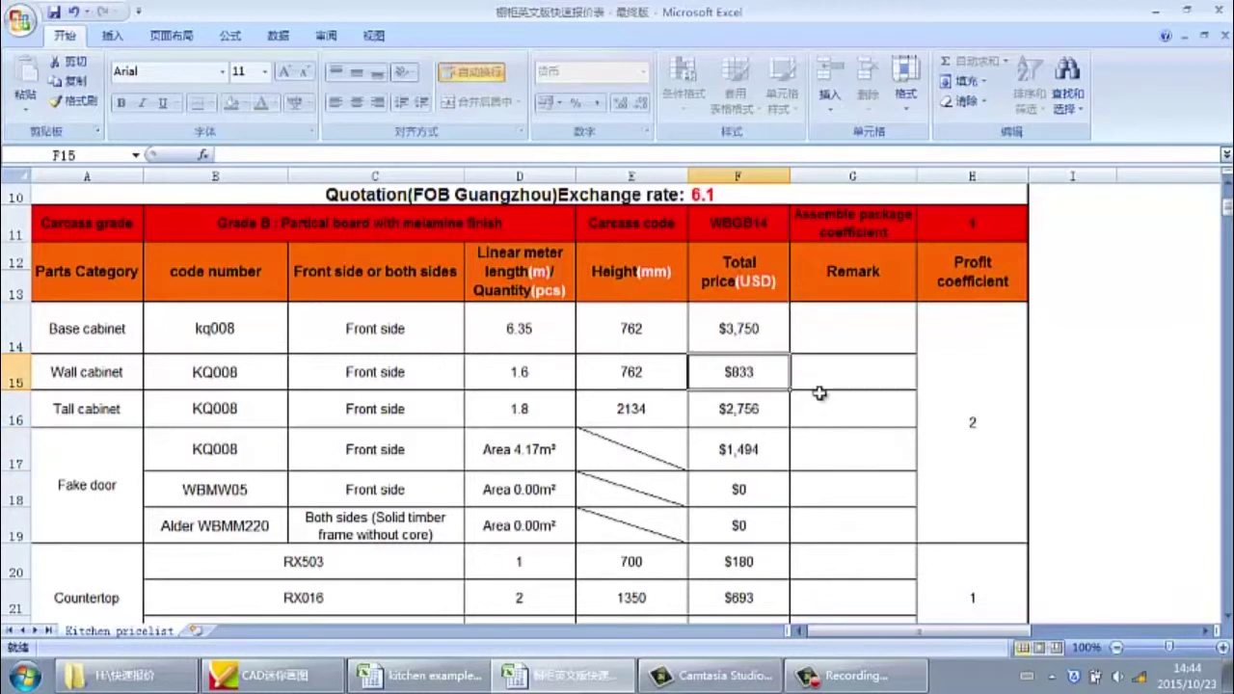
{"action": "left_click", "coordinate": [964, 432]}
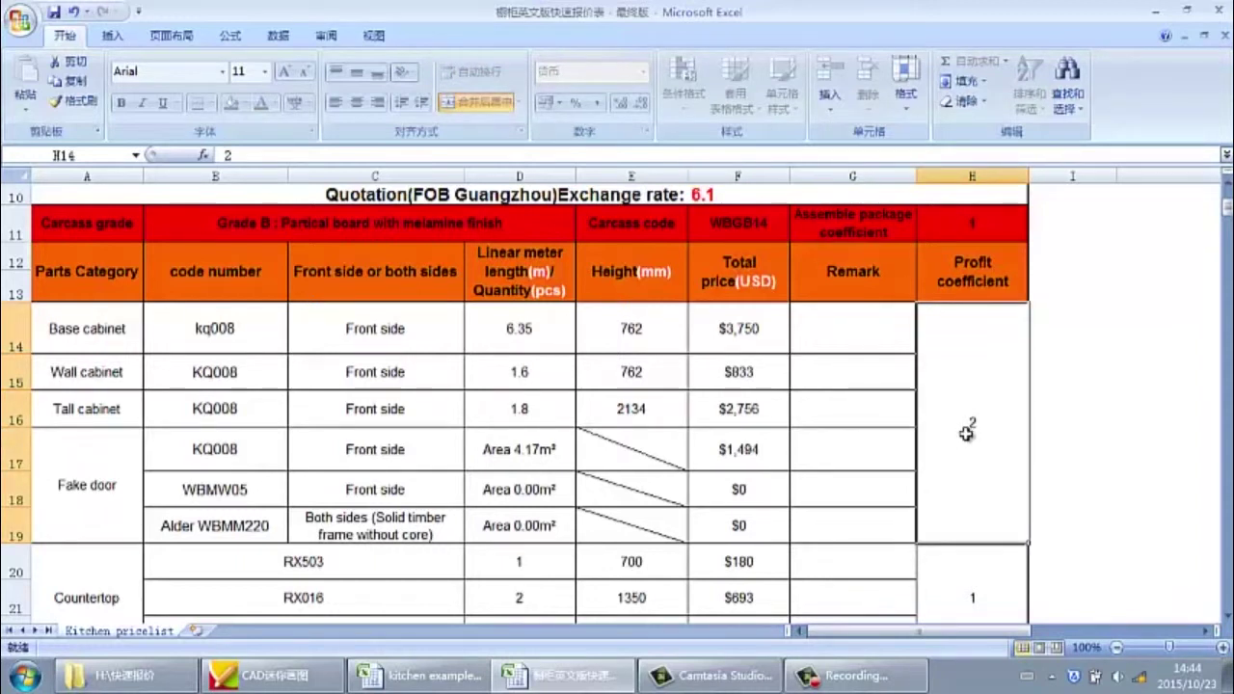
{"action": "type", "text": "1"}
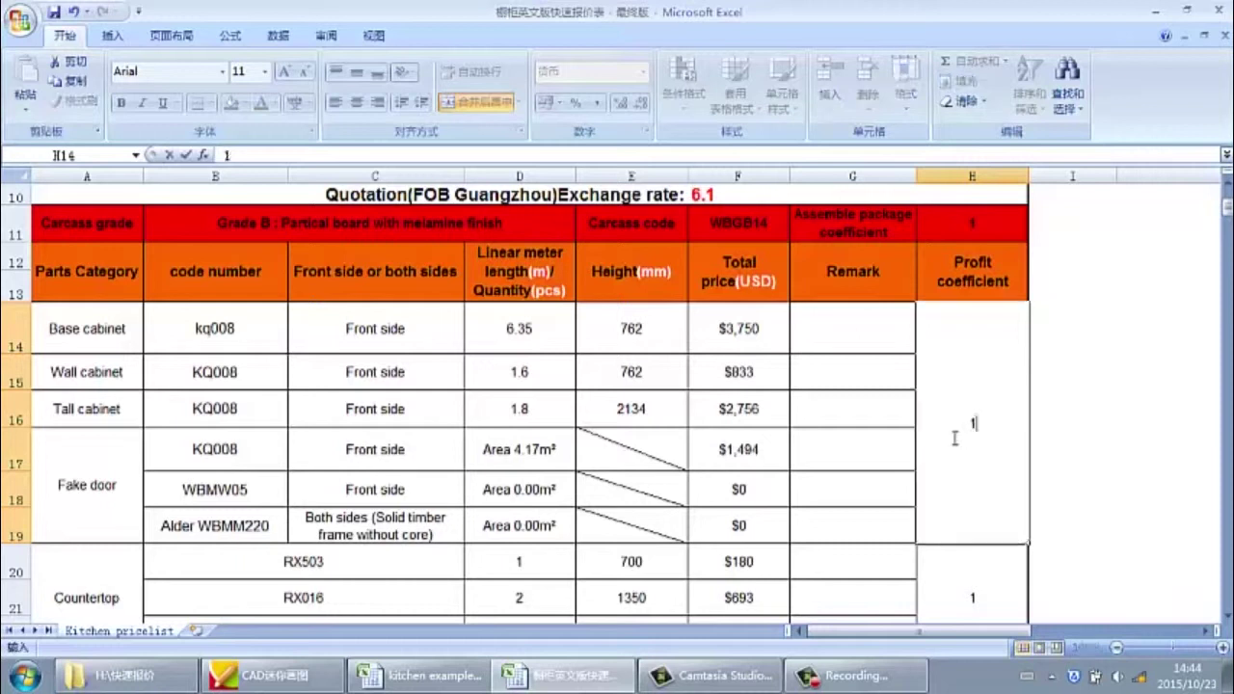
{"action": "left_click", "coordinate": [877, 443]}
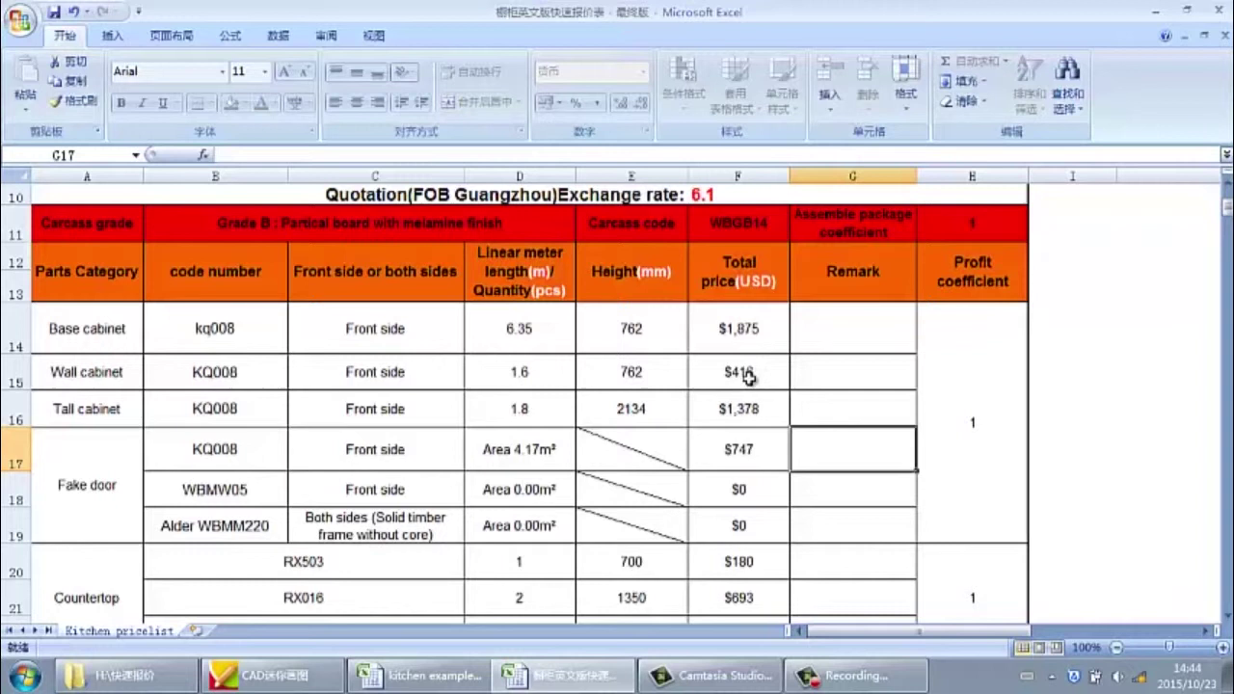
Switch to the CAD kitchen drawing and look up the countertop material code in the countertop sheet's specification table
{"action": "scroll", "coordinate": [752, 377], "scroll_direction": "down", "scroll_amount": 2}
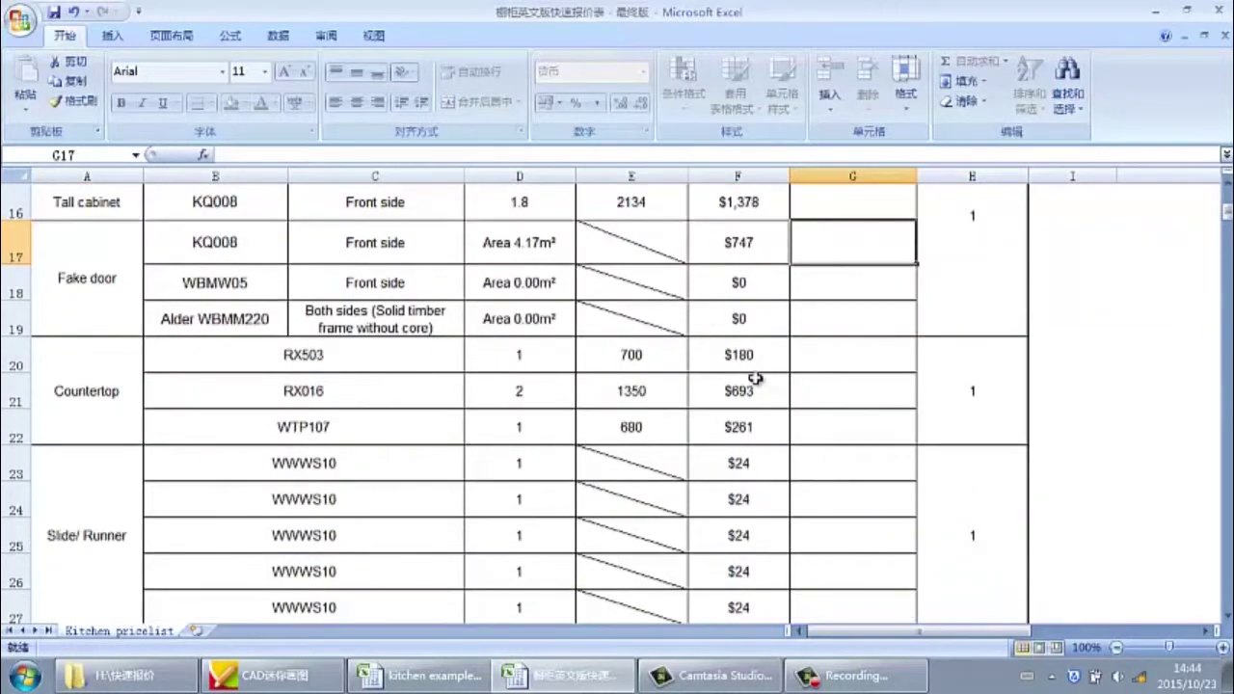
{"action": "left_click", "coordinate": [117, 380]}
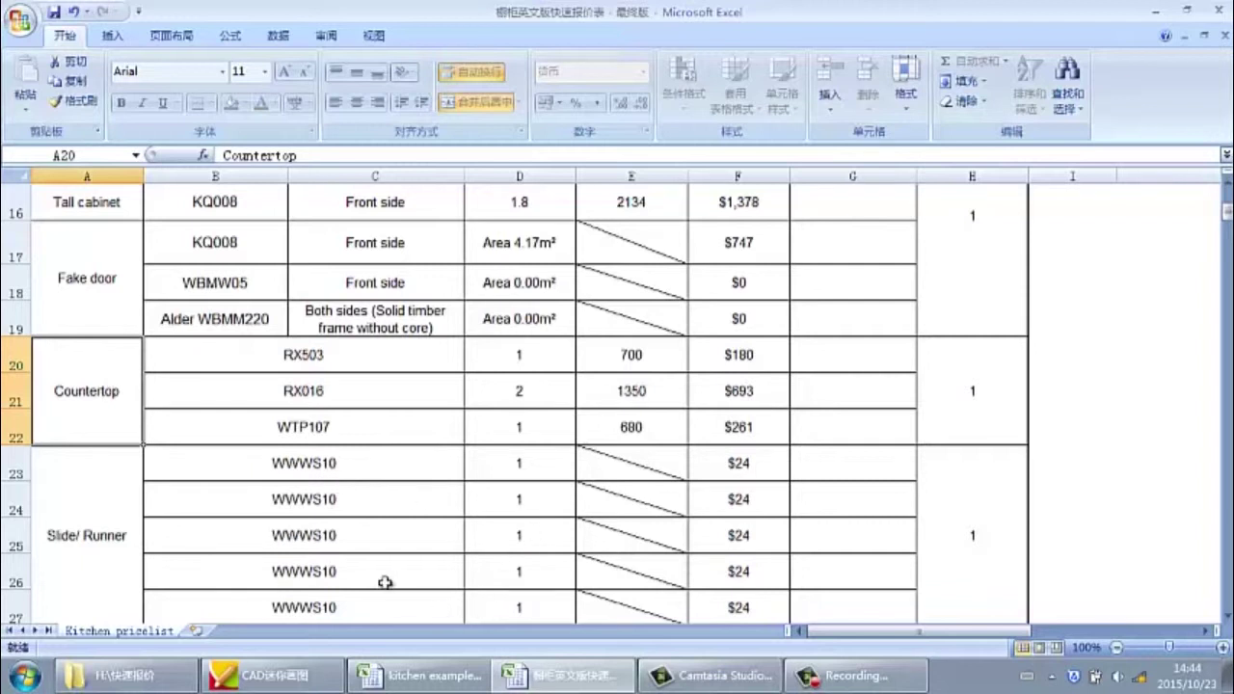
{"action": "left_click", "coordinate": [305, 681]}
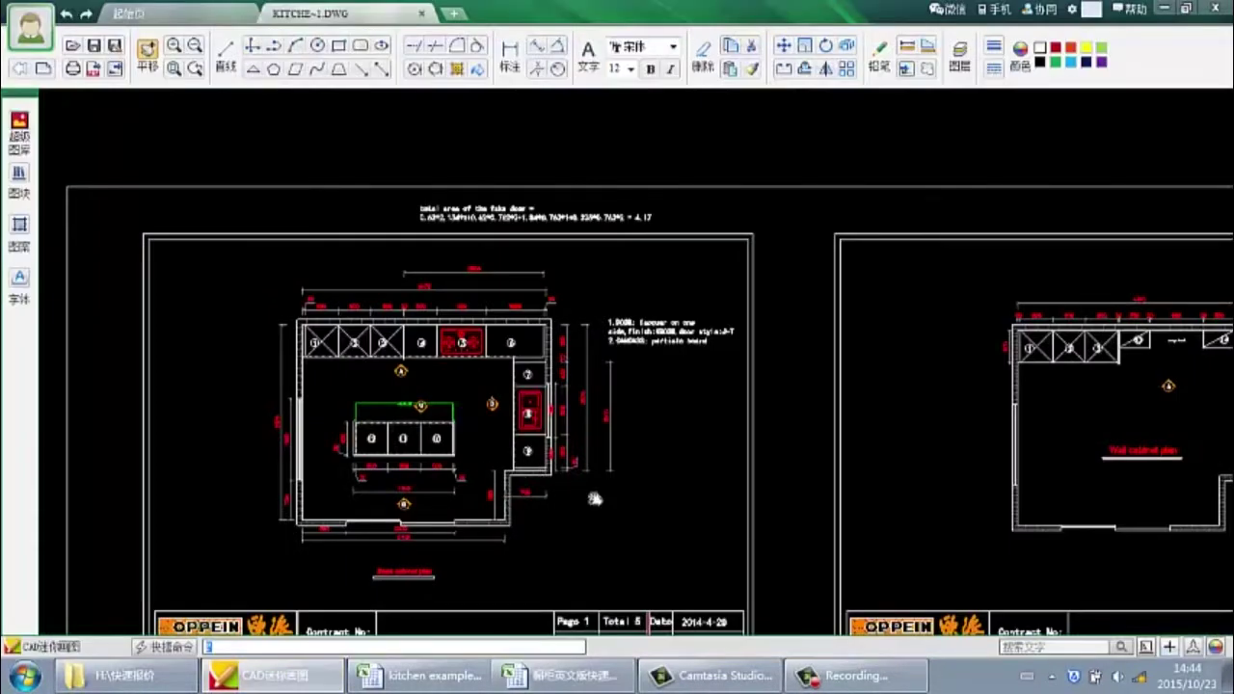
{"action": "scroll", "coordinate": [482, 486], "scroll_direction": "down", "scroll_amount": 3}
{"action": "scroll", "coordinate": [704, 504], "scroll_direction": "up", "scroll_amount": 6}
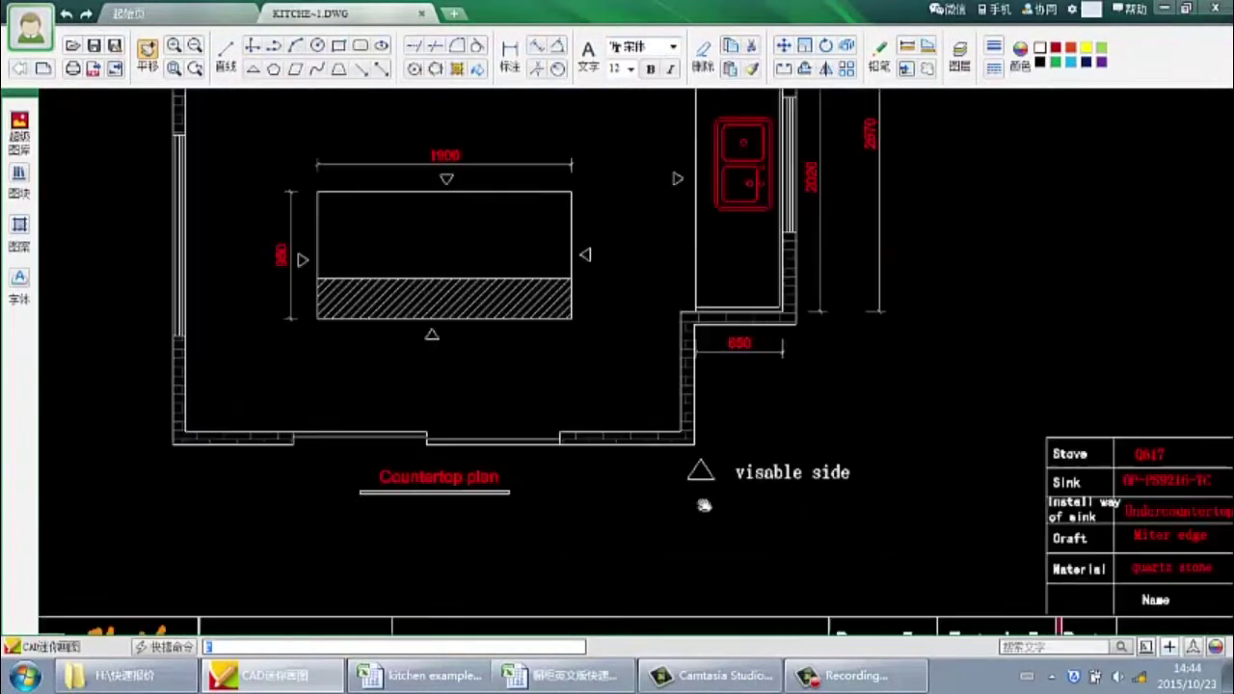
{"action": "scroll", "coordinate": [617, 504], "scroll_direction": "down", "scroll_amount": 3}
{"action": "scroll", "coordinate": [923, 536], "scroll_direction": "up", "scroll_amount": 5}
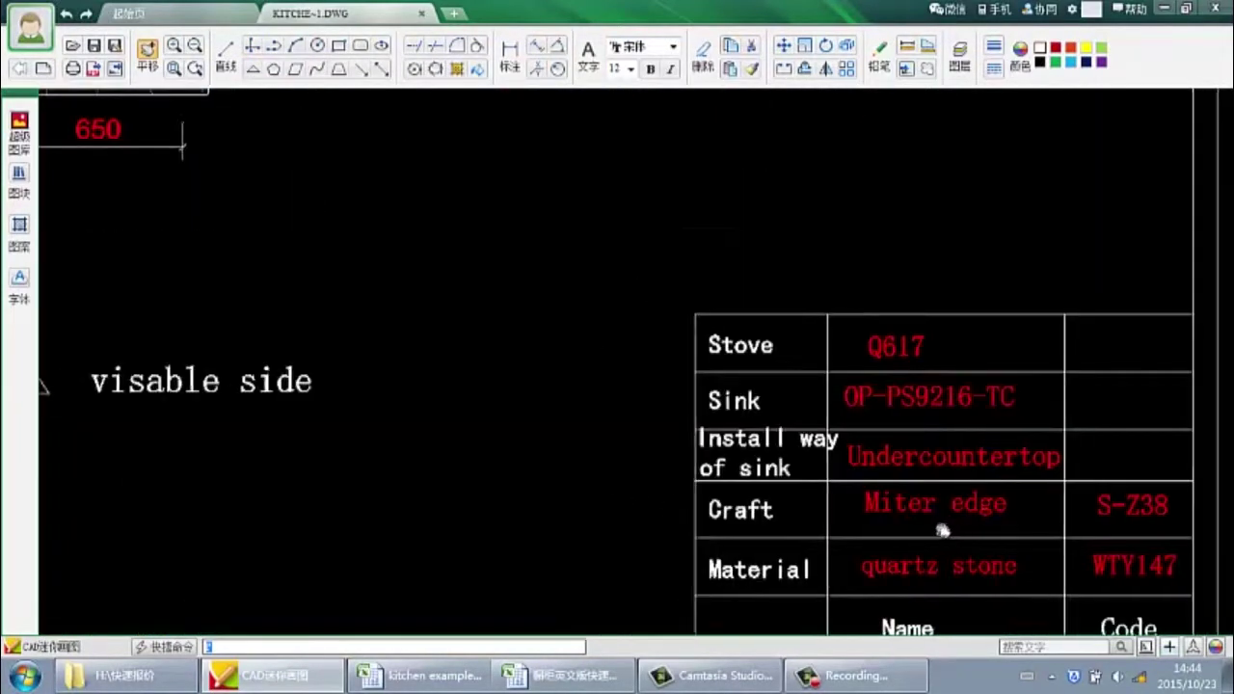
{"action": "left_click_drag", "start_coordinate": [942, 530], "coordinate": [735, 512]}
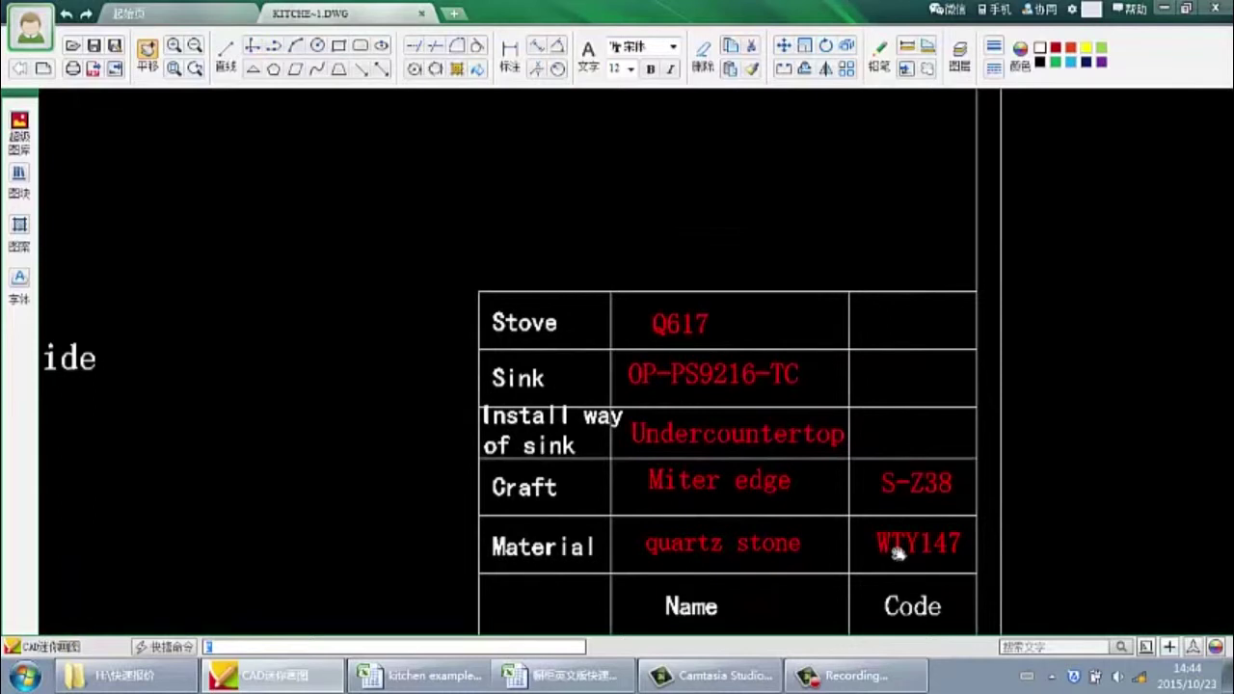
{"action": "scroll", "coordinate": [935, 539], "scroll_direction": "down", "scroll_amount": 3}
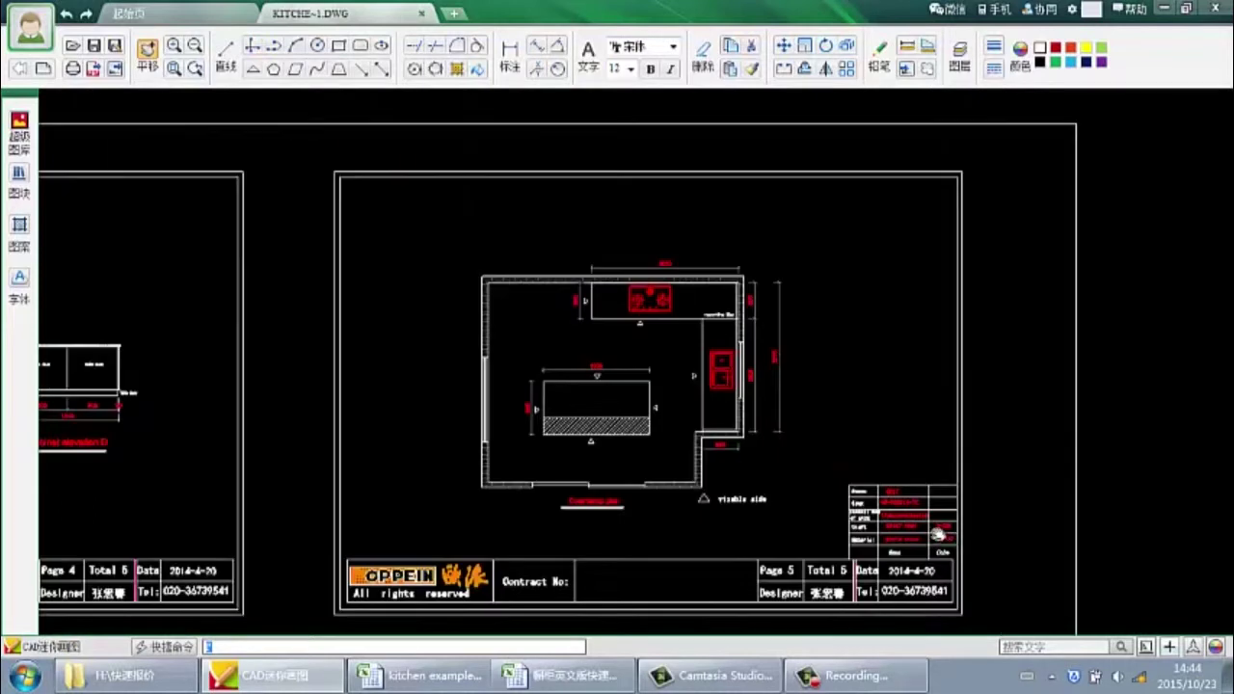
{"action": "scroll", "coordinate": [938, 536], "scroll_direction": "up", "scroll_amount": 2}
Return to the Excel quotation and set the code number of the first countertop row to WTY147
{"action": "key", "text": "alt+Tab"}
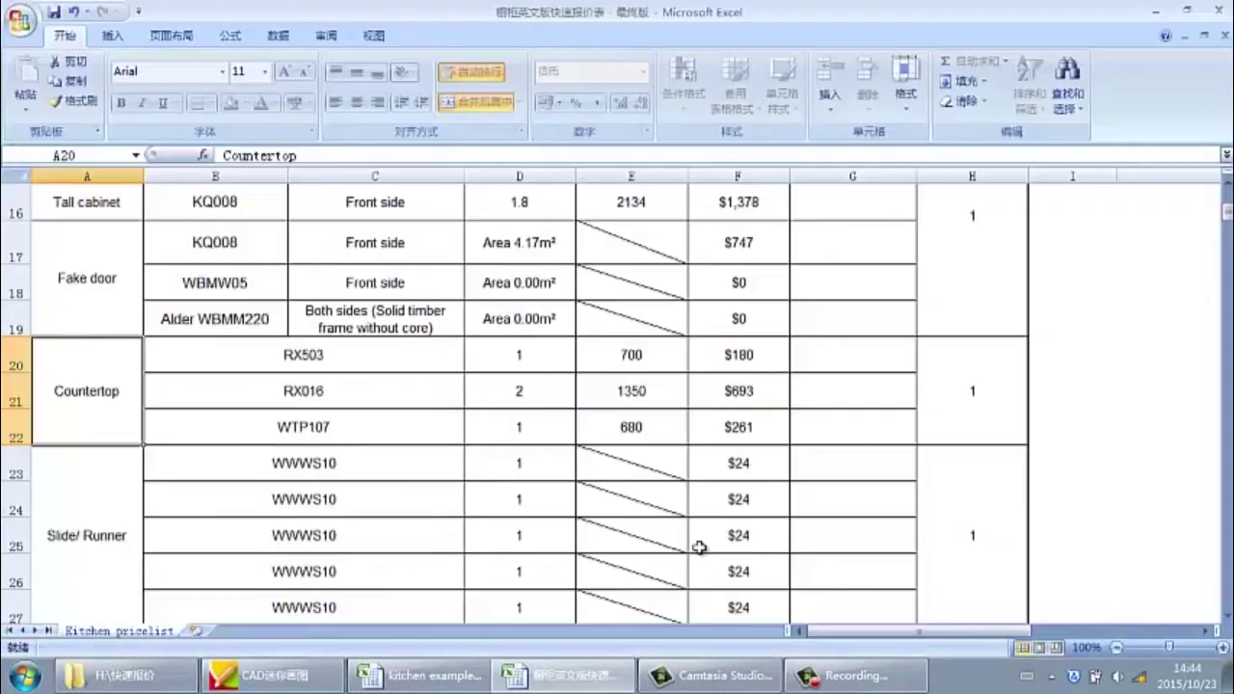
{"action": "left_click", "coordinate": [411, 363]}
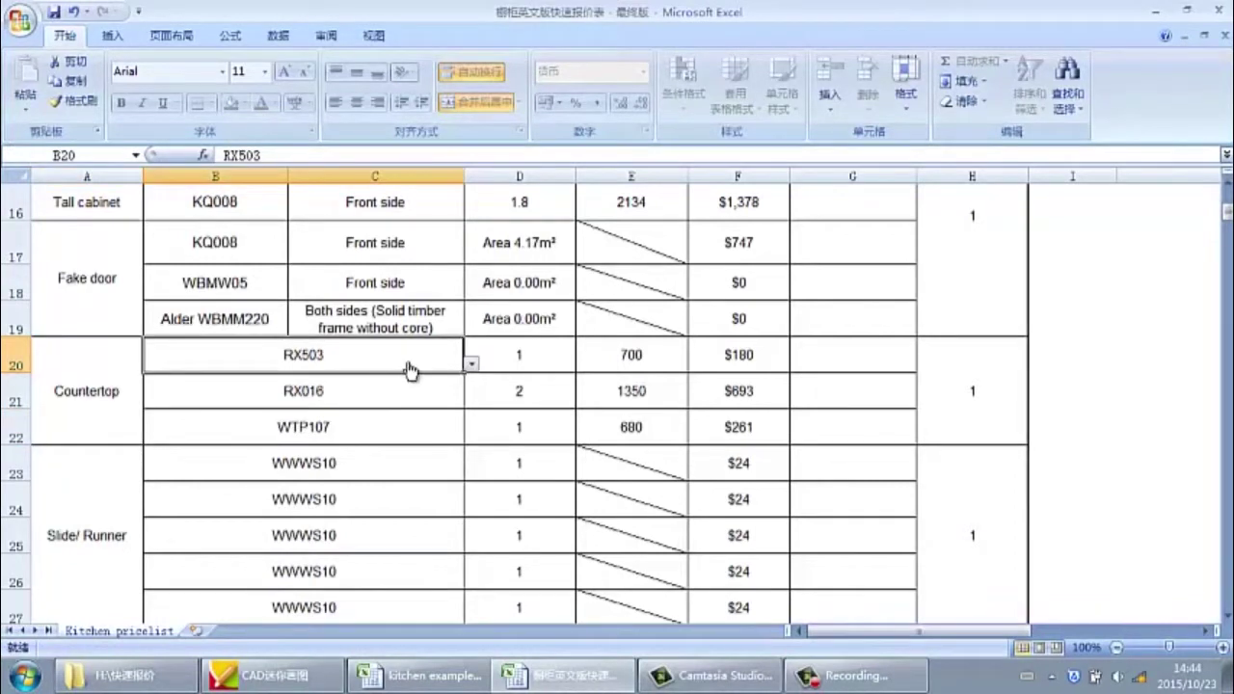
{"action": "type", "text": "WTY147"}
{"action": "left_click", "coordinate": [510, 398]}
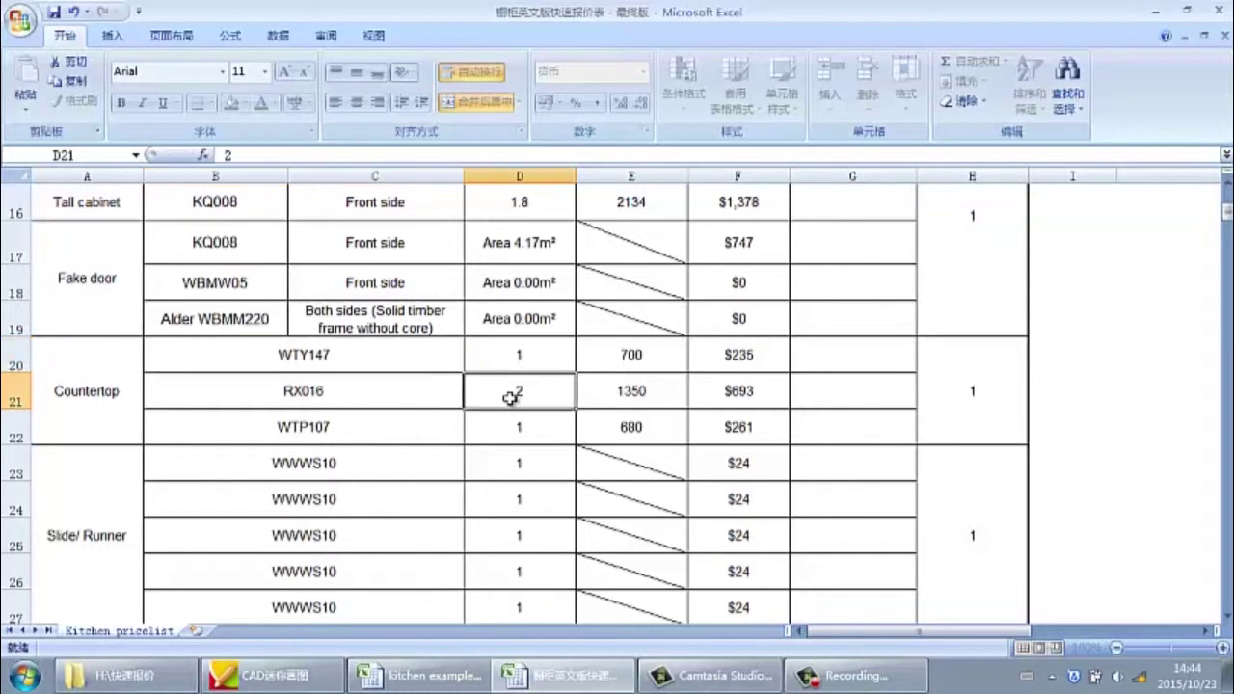
Check the quotation's length column for the WTY147 row, and examine the L-shaped countertop's layout in the CAD countertop plan
{"action": "left_click", "coordinate": [499, 357]}
{"action": "scroll", "coordinate": [500, 365], "scroll_direction": "up", "scroll_amount": 3}
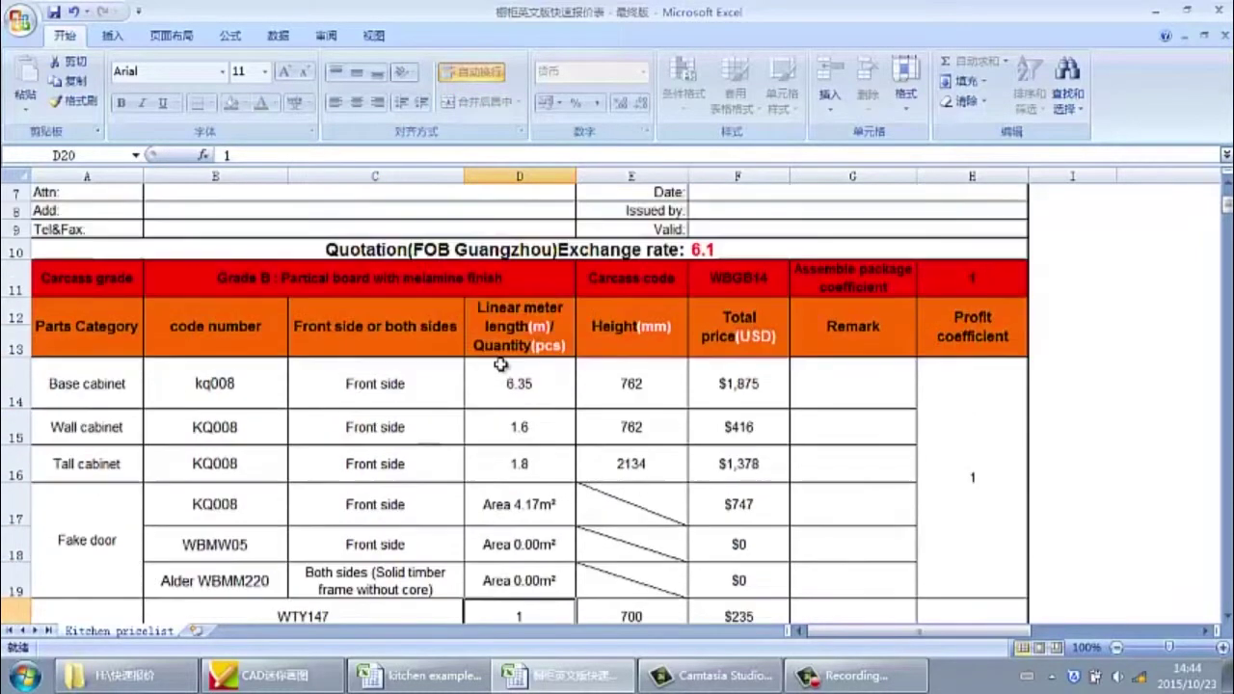
{"action": "scroll", "coordinate": [501, 365], "scroll_direction": "down", "scroll_amount": 1}
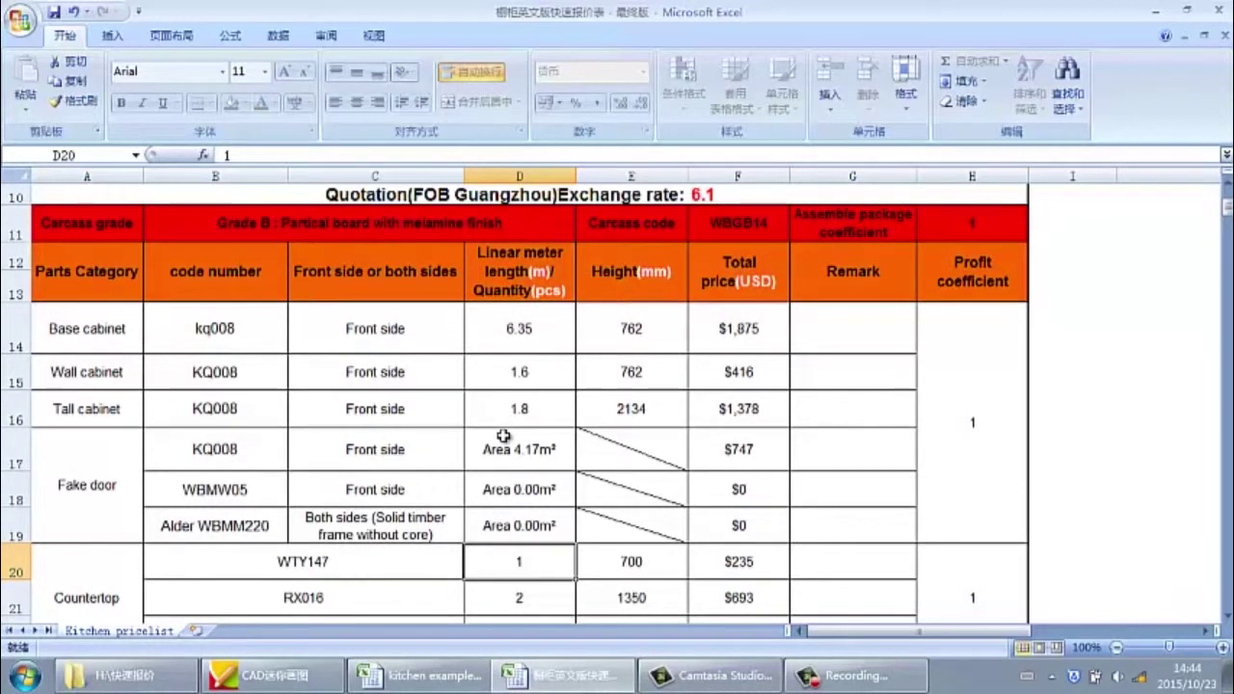
{"action": "key", "text": "alt+Tab"}
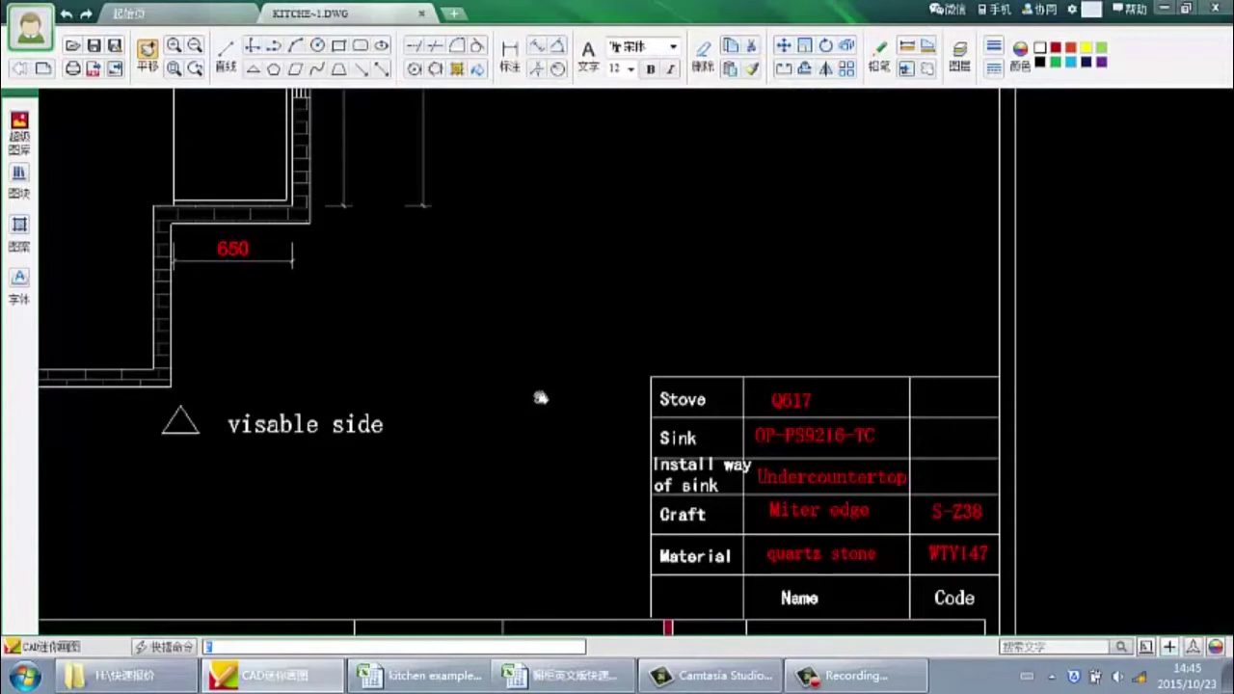
{"action": "scroll", "coordinate": [540, 396], "scroll_direction": "down", "scroll_amount": 3}
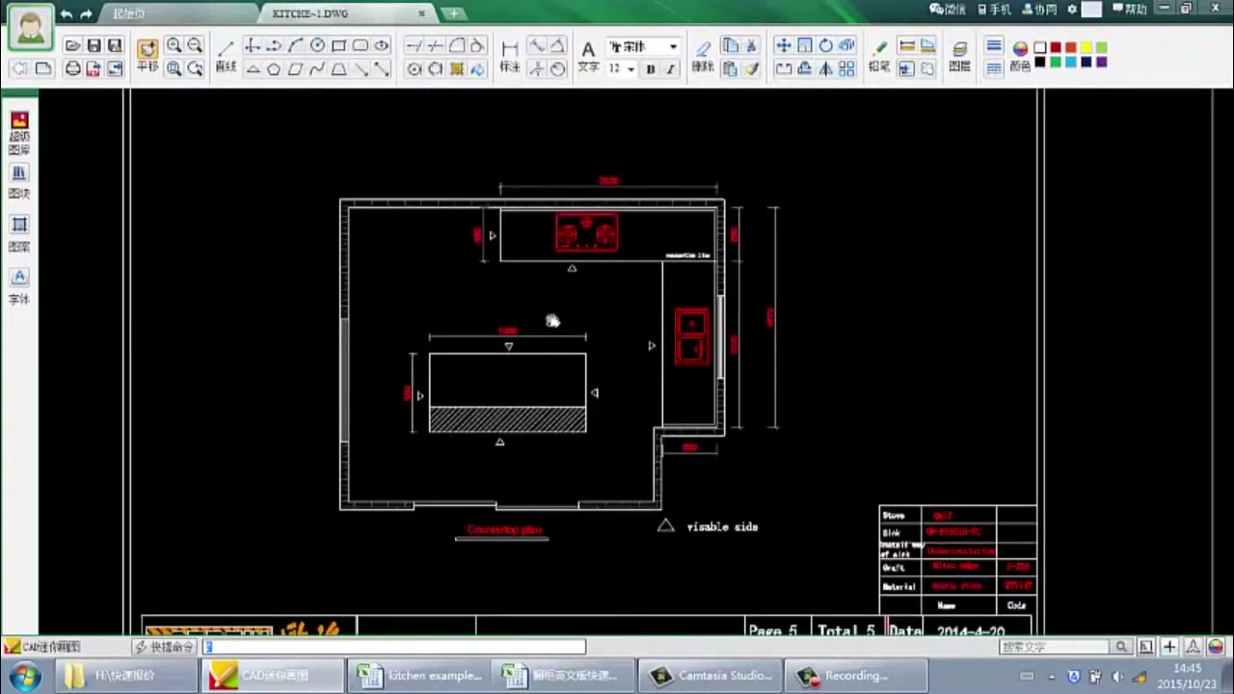
{"action": "left_click_drag", "start_coordinate": [612, 308], "coordinate": [539, 326]}
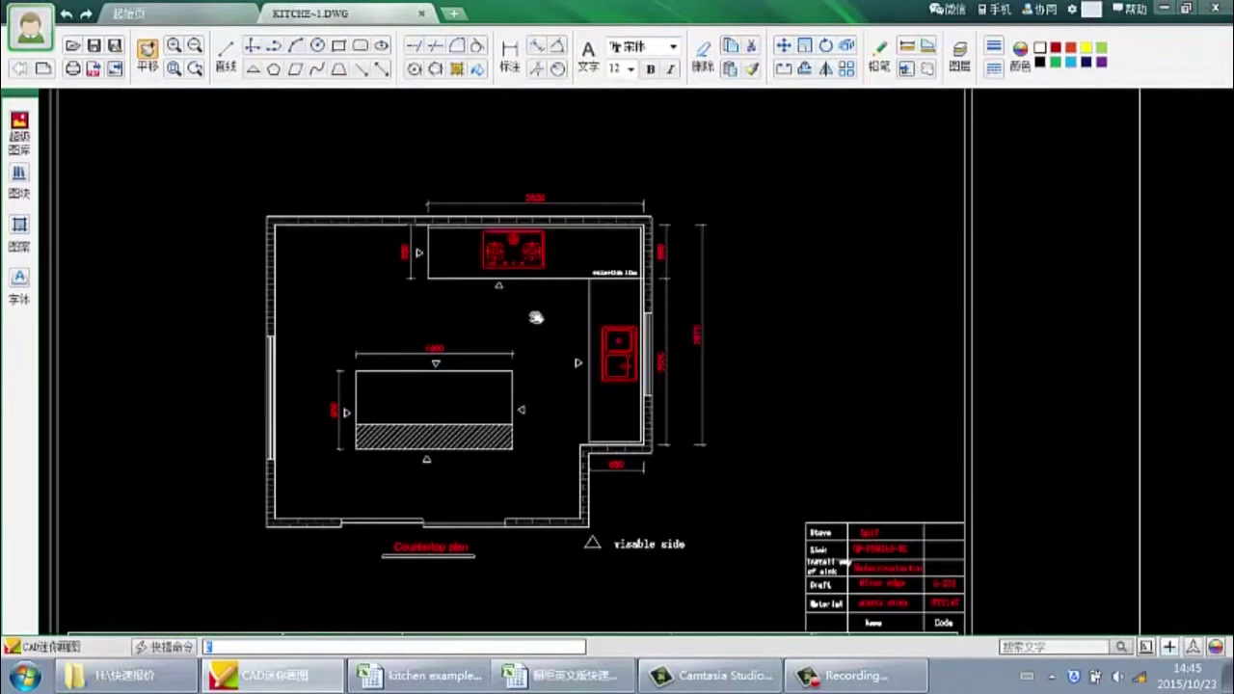
{"action": "scroll", "coordinate": [545, 253], "scroll_direction": "up", "scroll_amount": 3}
{"action": "scroll", "coordinate": [673, 280], "scroll_direction": "down", "scroll_amount": 3}
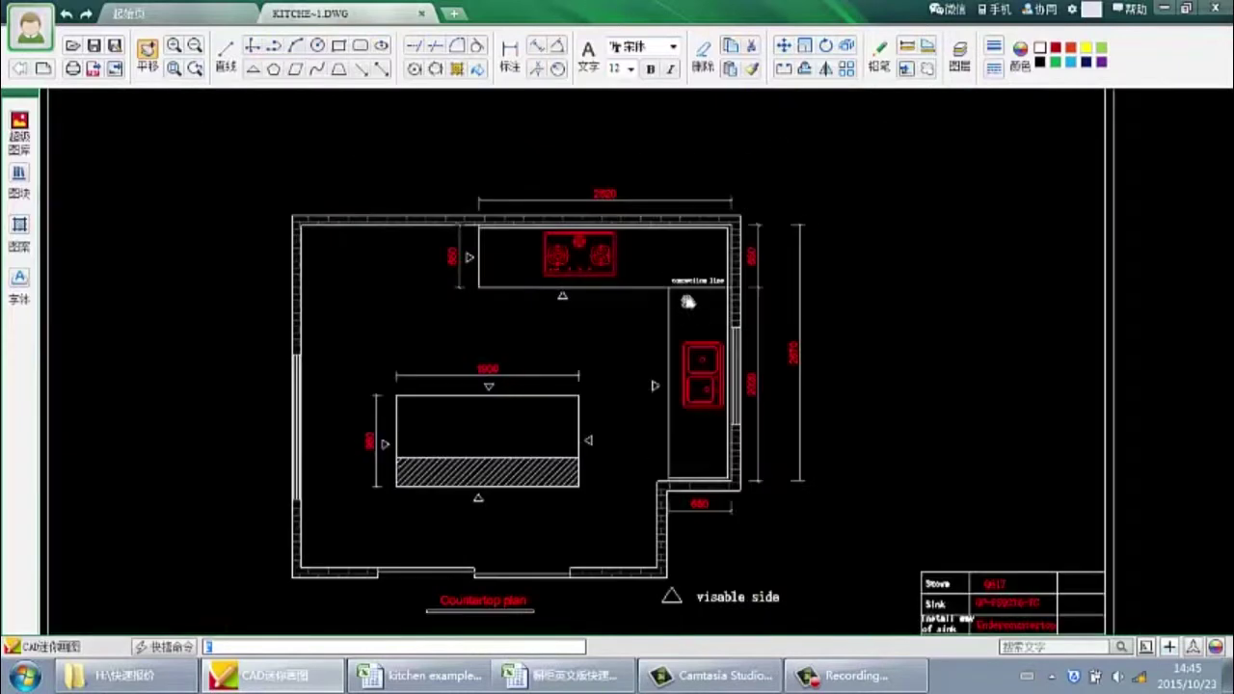
{"action": "scroll", "coordinate": [525, 280], "scroll_direction": "up", "scroll_amount": 2}
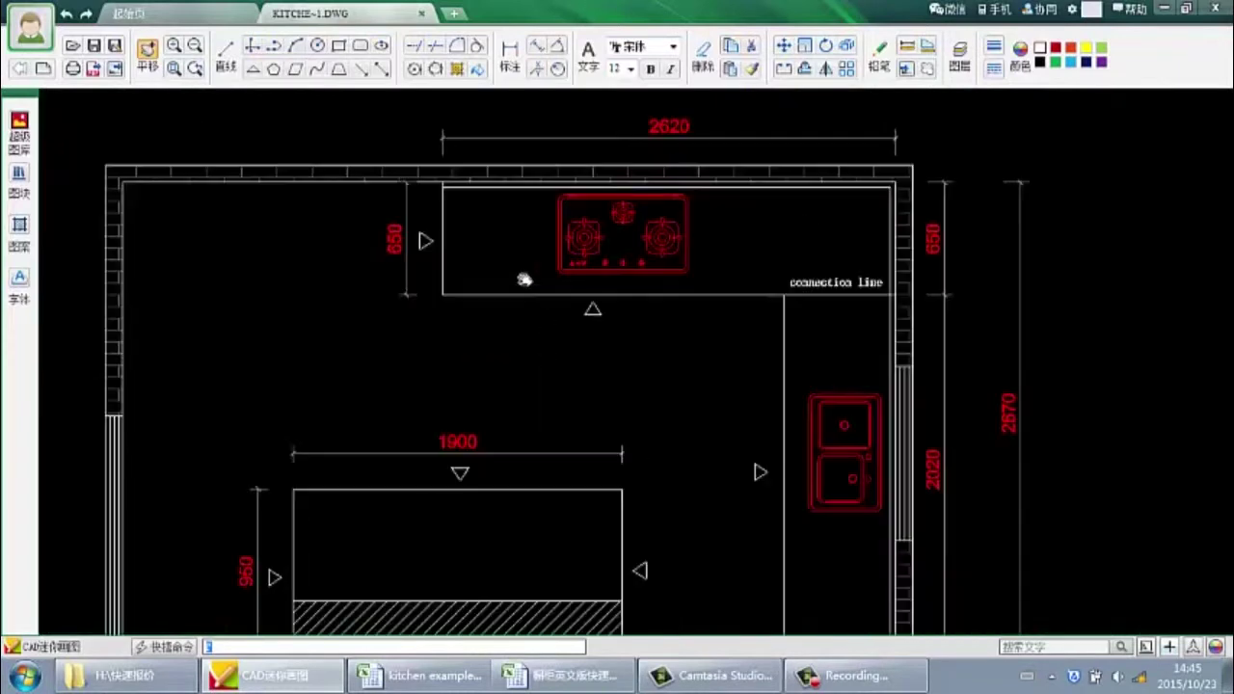
{"action": "left_click_drag", "start_coordinate": [504, 249], "coordinate": [484, 256]}
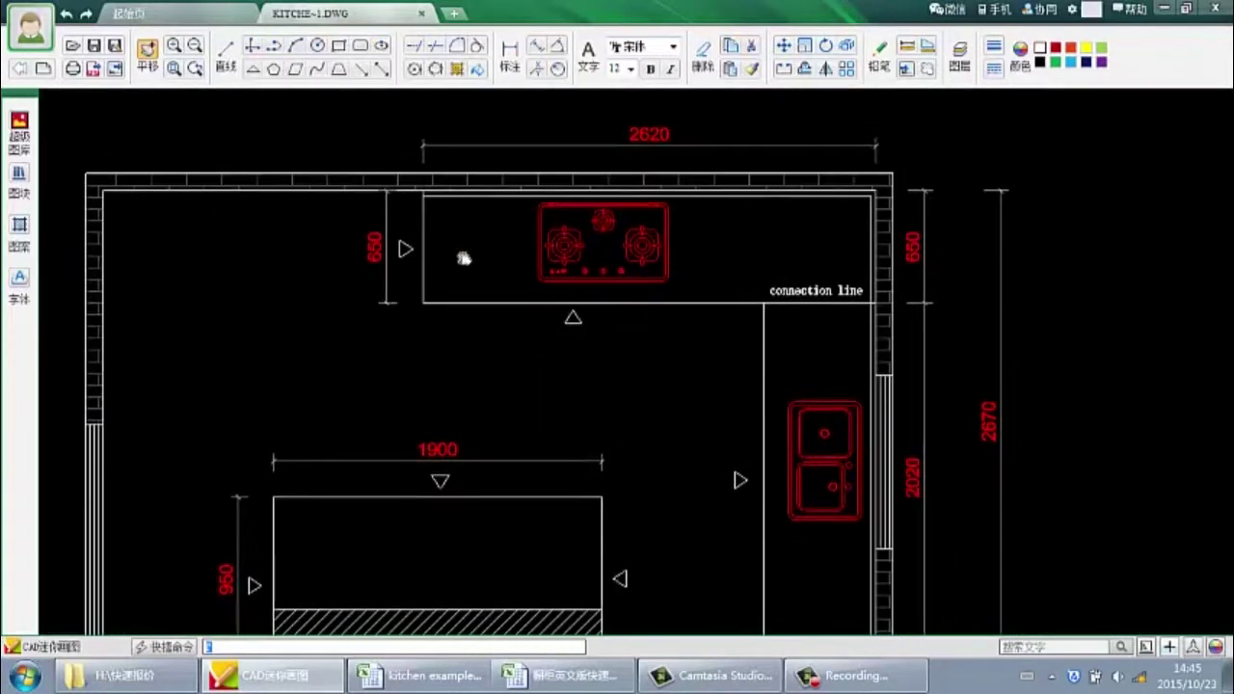
{"action": "left_click_drag", "start_coordinate": [707, 598], "coordinate": [498, 496]}
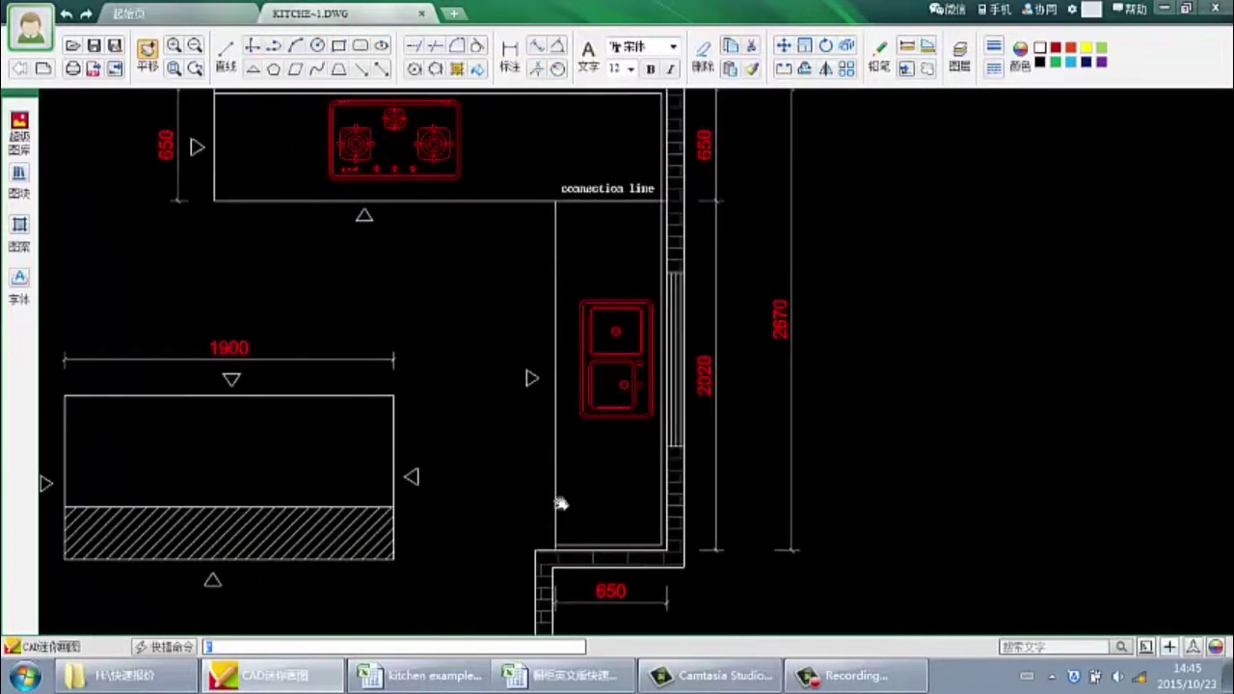
Read the lengths of the stove-side and sink-side countertop runs in the countertop plan
{"action": "scroll", "coordinate": [560, 503], "scroll_direction": "down", "scroll_amount": 3}
{"action": "scroll", "coordinate": [508, 434], "scroll_direction": "up", "scroll_amount": 1}
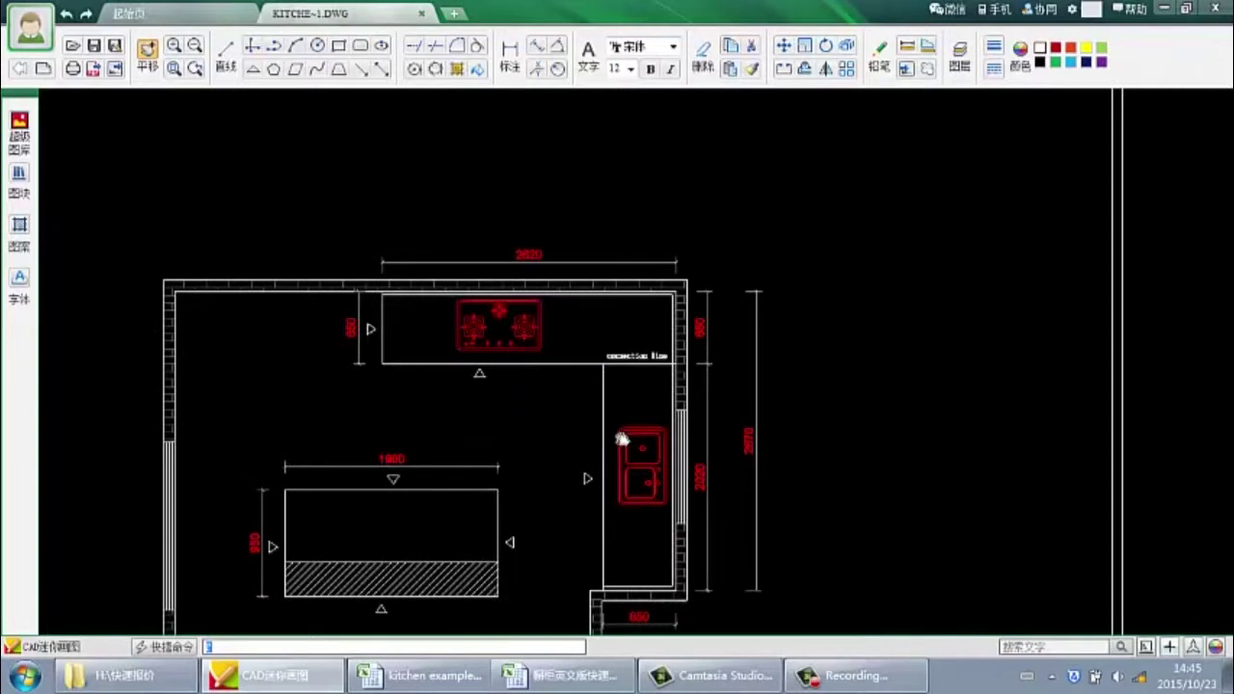
{"action": "left_click_drag", "start_coordinate": [565, 389], "coordinate": [559, 408]}
{"action": "scroll", "coordinate": [506, 328], "scroll_direction": "up", "scroll_amount": 2}
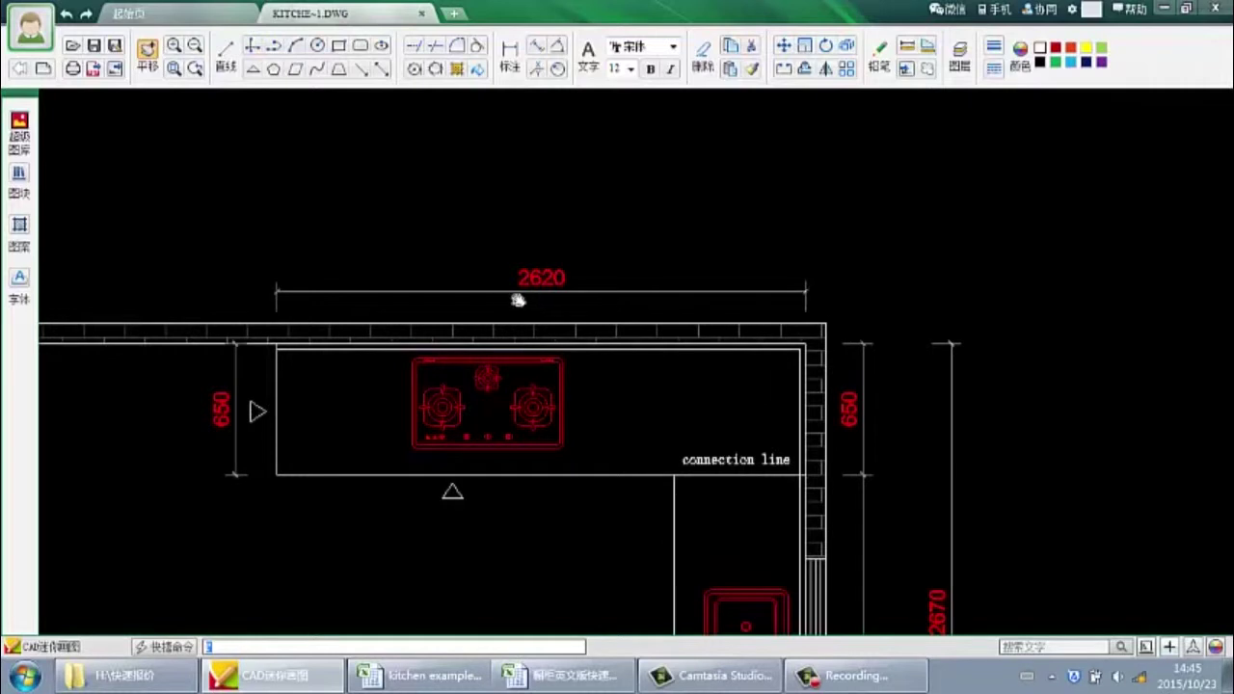
{"action": "scroll", "coordinate": [564, 279], "scroll_direction": "down", "scroll_amount": 3}
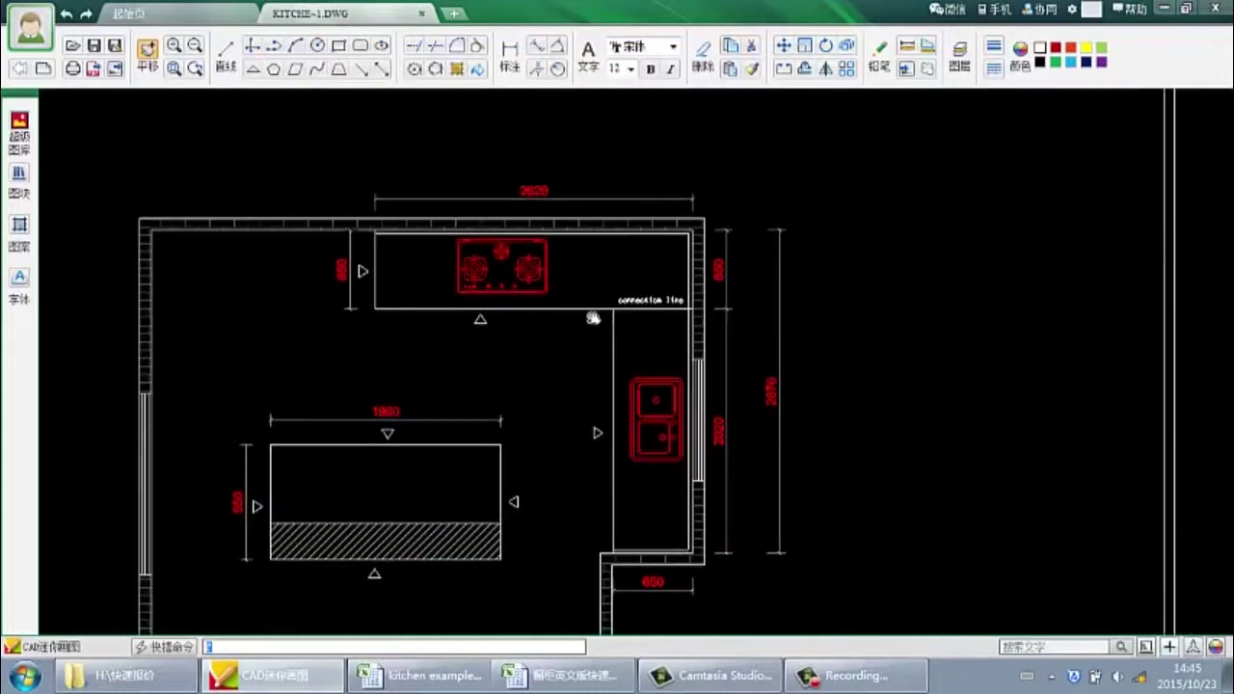
{"action": "scroll", "coordinate": [718, 456], "scroll_direction": "up", "scroll_amount": 2}
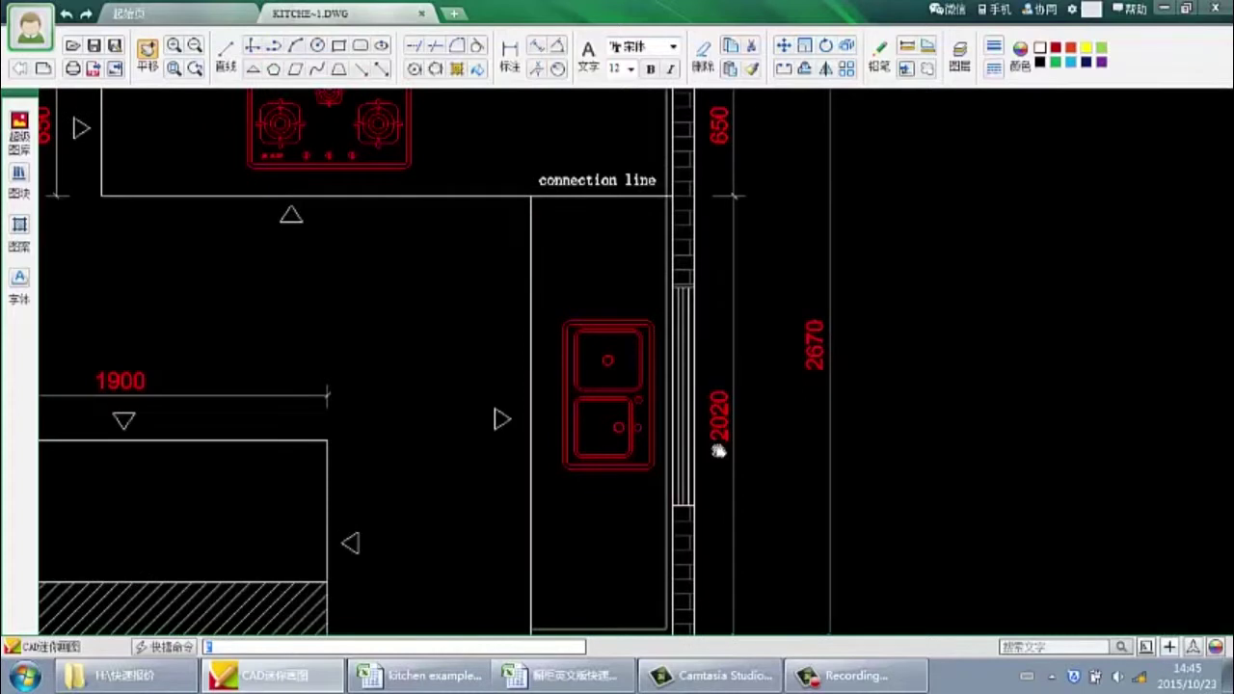
{"action": "scroll", "coordinate": [718, 450], "scroll_direction": "down", "scroll_amount": 2}
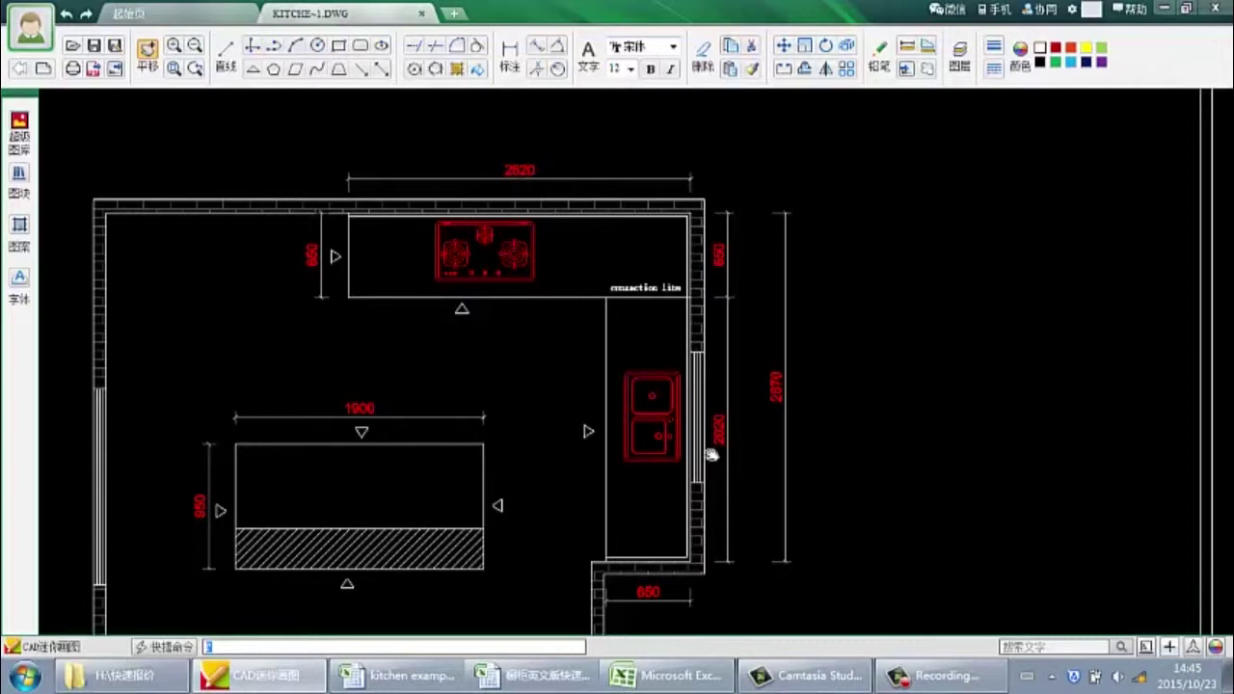
Return to the Excel quotation and set the WTY147 countertop's linear length to 4.64 m
{"action": "key", "text": "alt+Tab"}
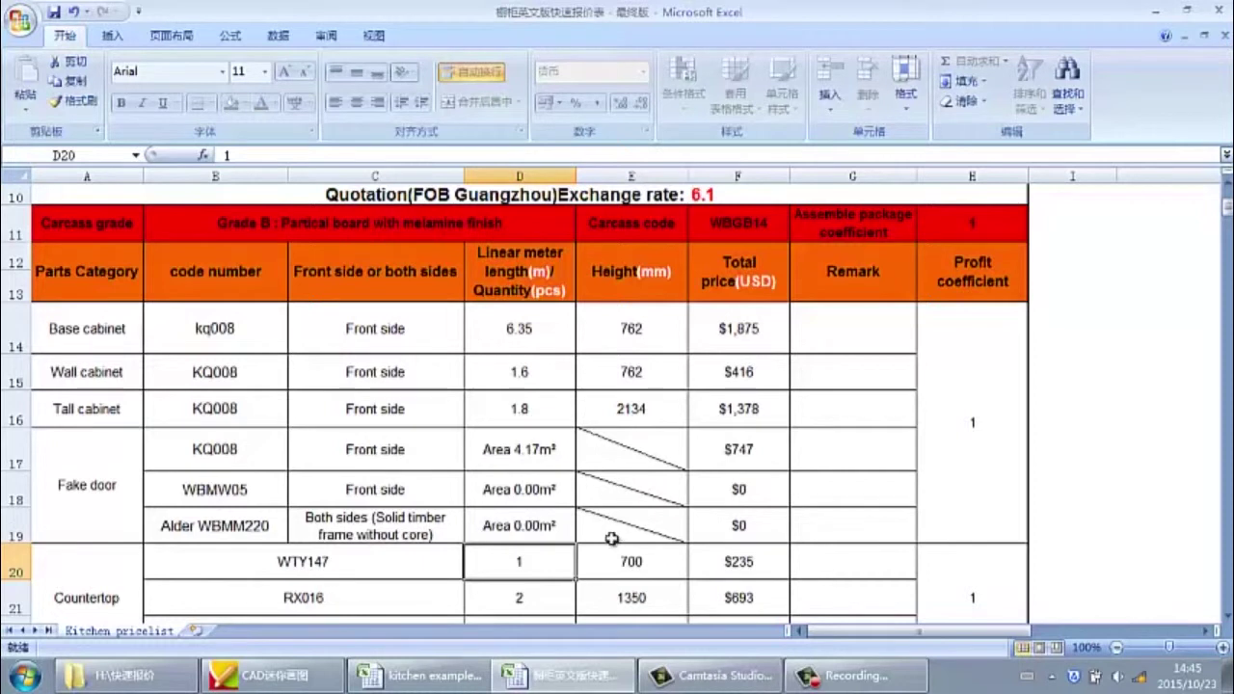
{"action": "type", "text": "4.64"}
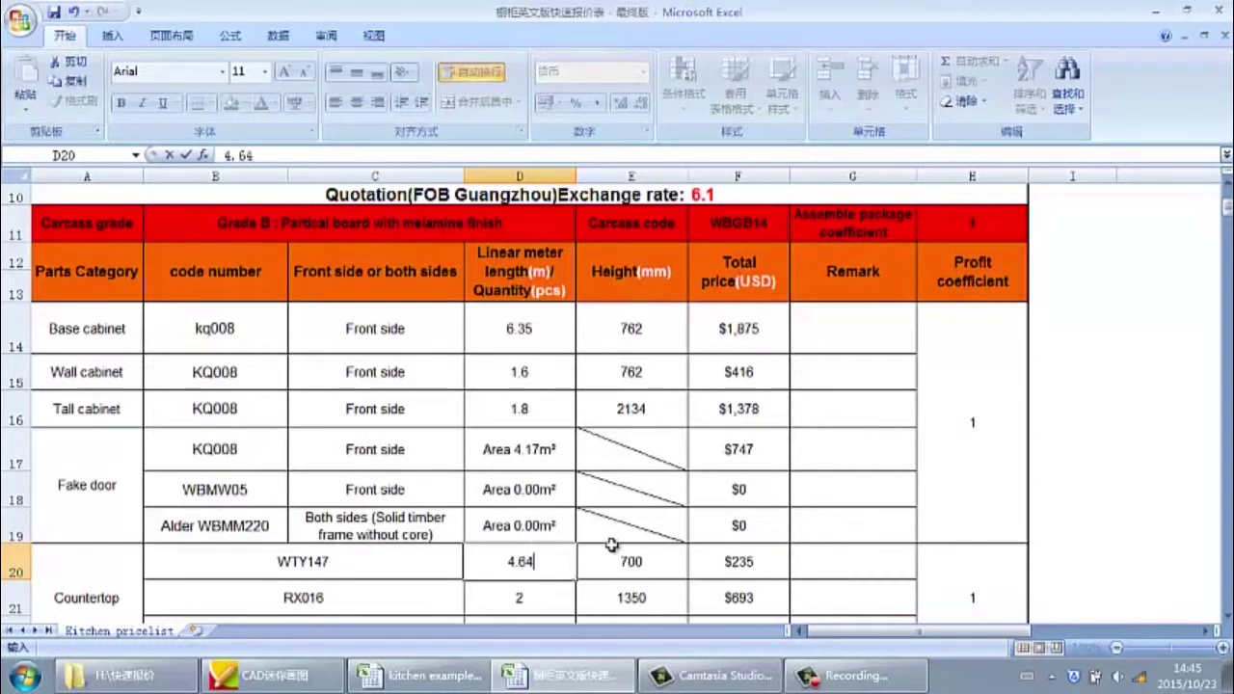
{"action": "left_click", "coordinate": [619, 565]}
Check the countertop depth in the CAD plan and set the WTY147 row's Height (mm) value to 650 in the quotation
{"action": "scroll", "coordinate": [613, 527], "scroll_direction": "down", "scroll_amount": 2}
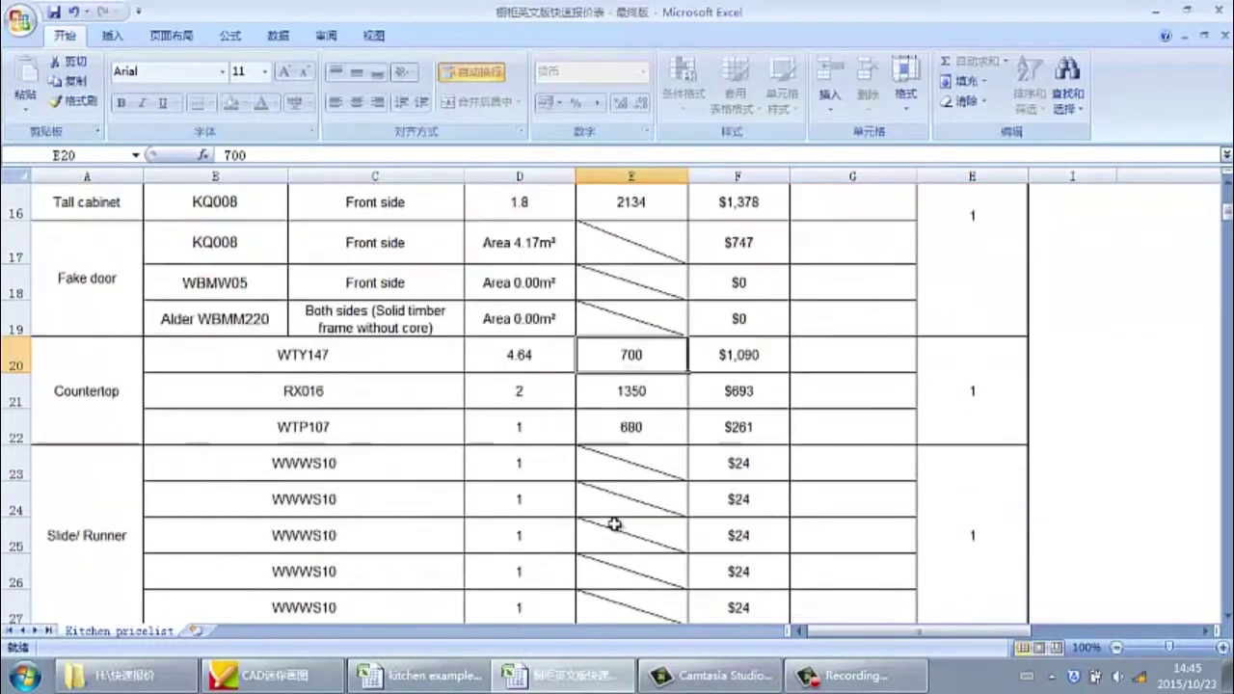
{"action": "scroll", "coordinate": [617, 520], "scroll_direction": "up", "scroll_amount": 1}
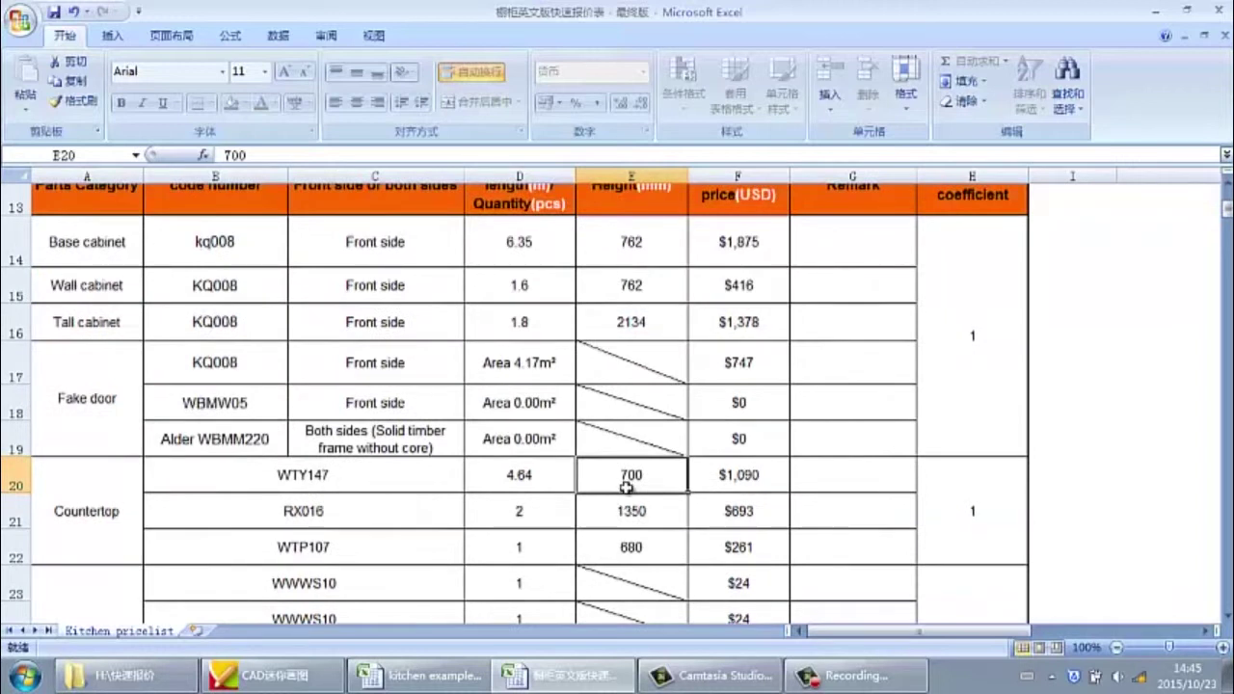
{"action": "key", "text": "alt+Tab"}
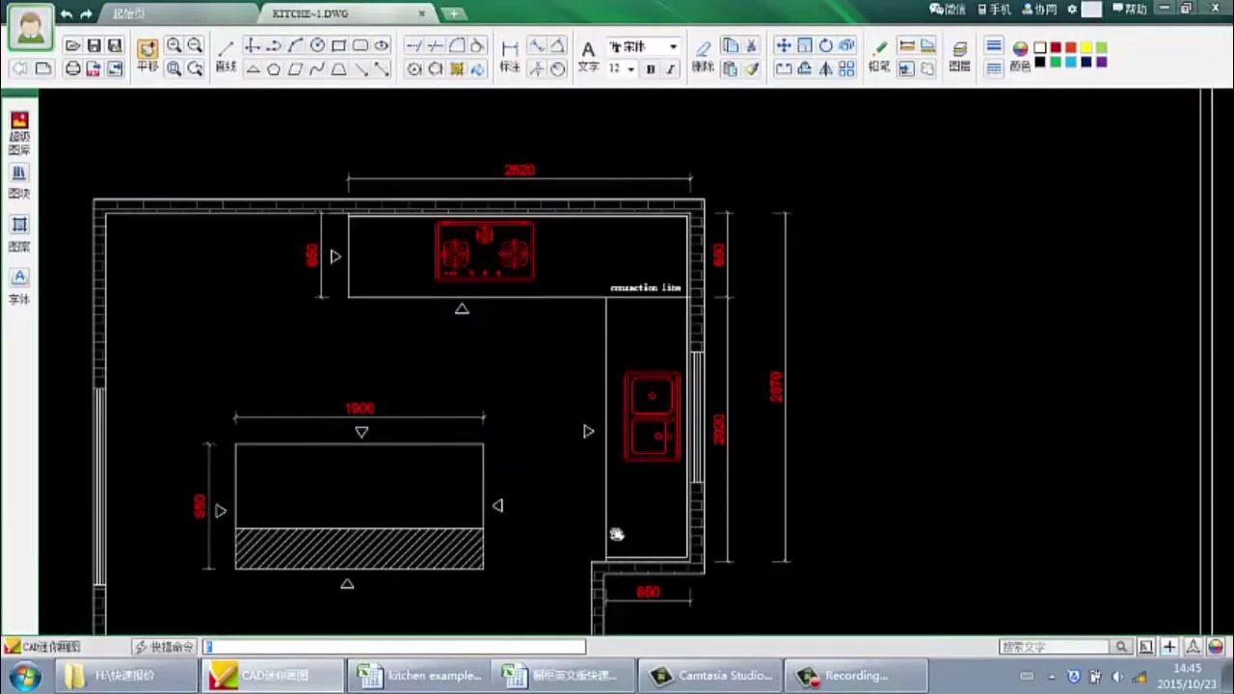
{"action": "key", "text": "alt+Tab"}
{"action": "type", "text": "650"}
{"action": "left_click", "coordinate": [835, 511]}
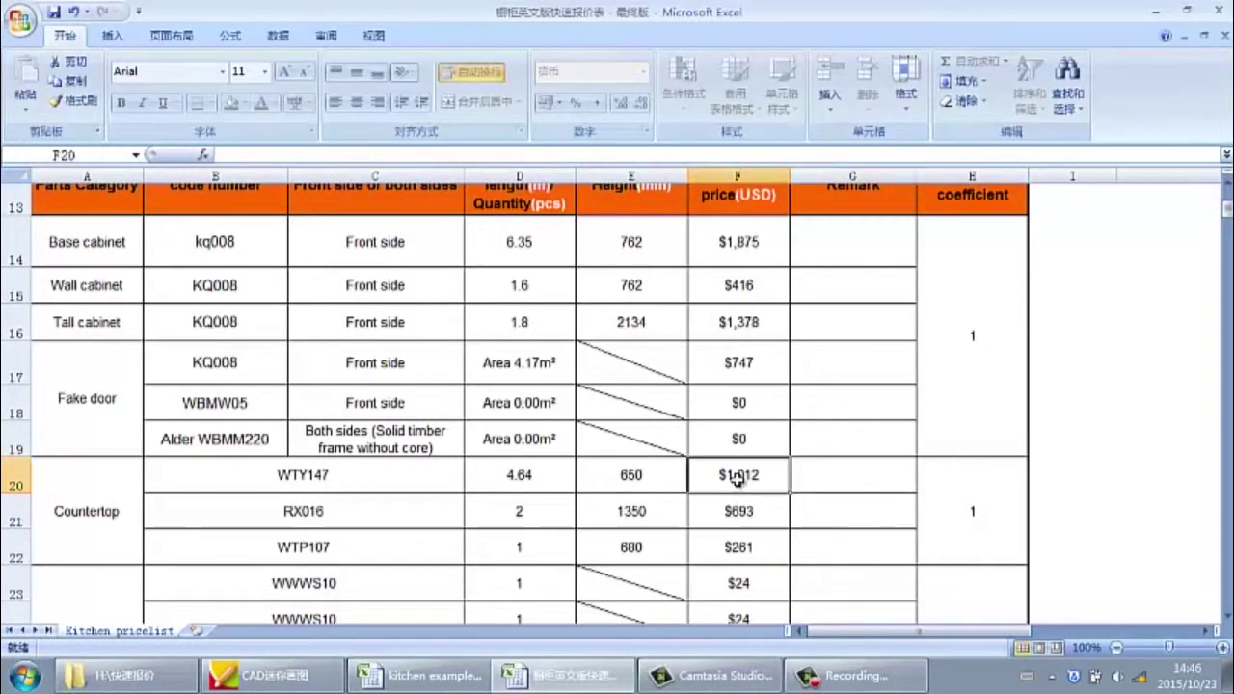
Switch to the CAD countertop plan and read the island countertop's length and depth
{"action": "key", "text": "alt+Tab"}
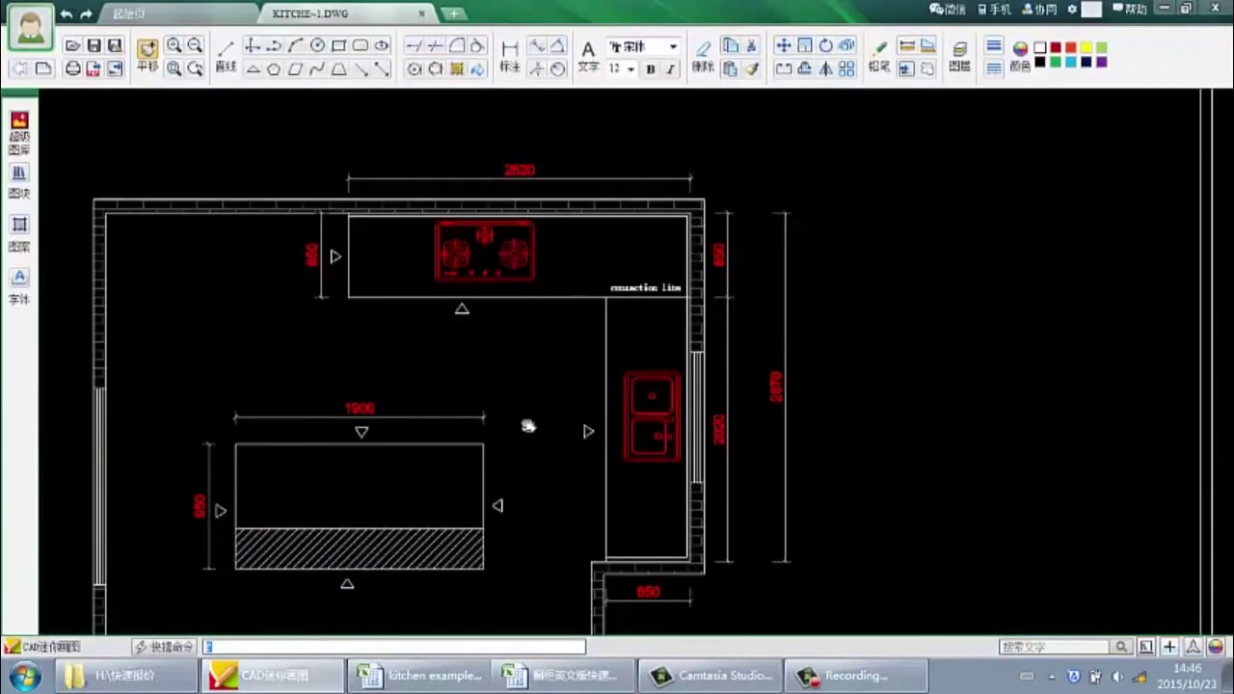
{"action": "mouse_move", "coordinate": [433, 460]}
{"action": "left_mouse_down"}
{"action": "mouse_move", "coordinate": [494, 448]}
{"action": "mouse_move", "coordinate": [485, 457]}
{"action": "left_mouse_up"}
{"action": "scroll", "coordinate": [444, 435], "scroll_direction": "up", "scroll_amount": 3}
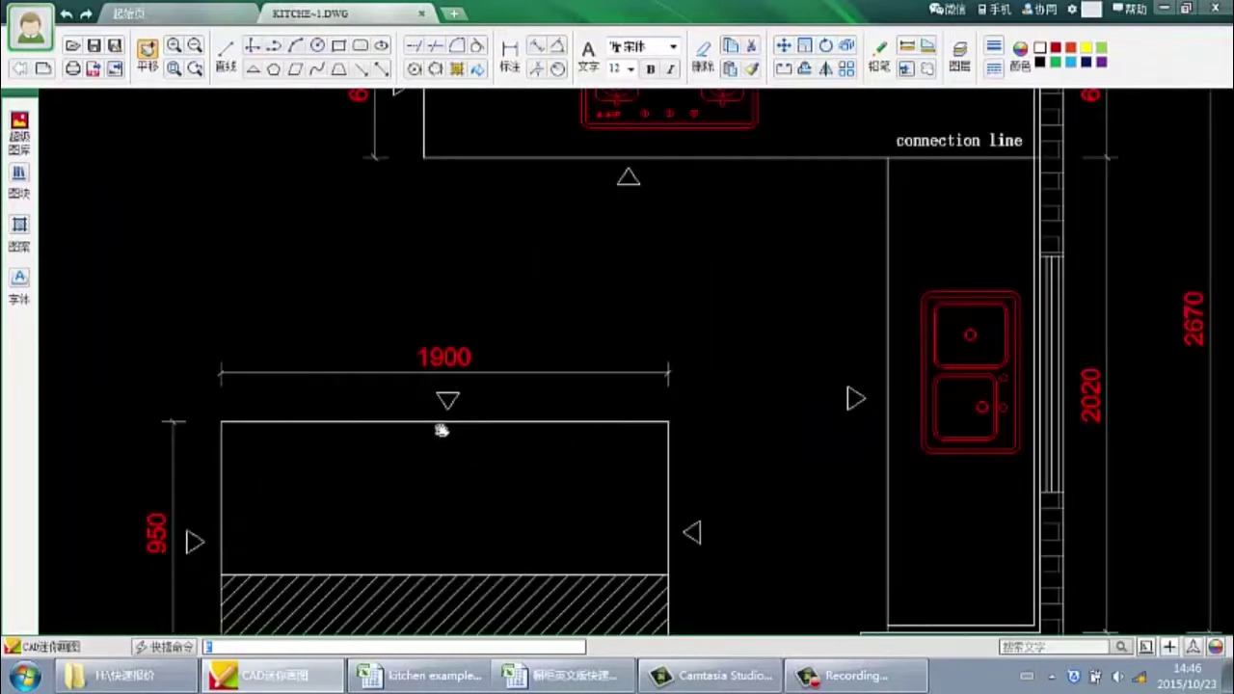
{"action": "left_click_drag", "start_coordinate": [449, 537], "coordinate": [485, 449]}
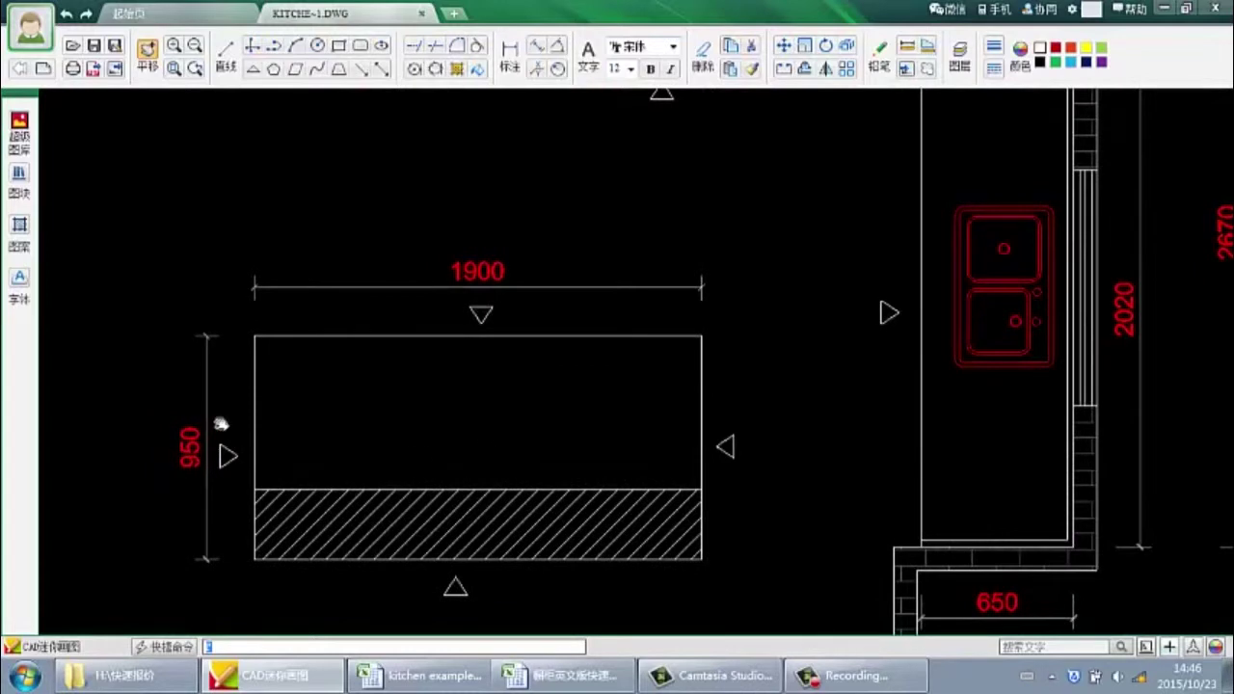
In the Excel quotation, set the second countertop row to code WTY147, length 1.9 m and height 950 mm
{"action": "key", "text": "alt+Tab"}
{"action": "left_click", "coordinate": [302, 512]}
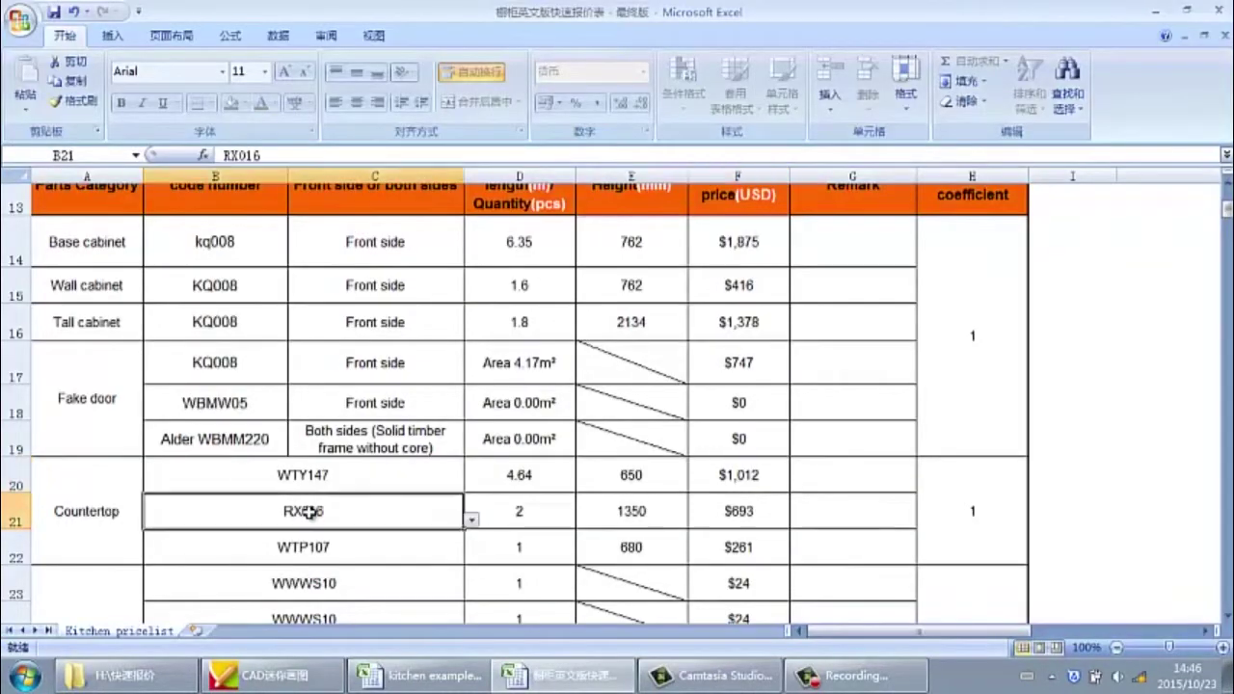
{"action": "type", "text": "WTY147"}
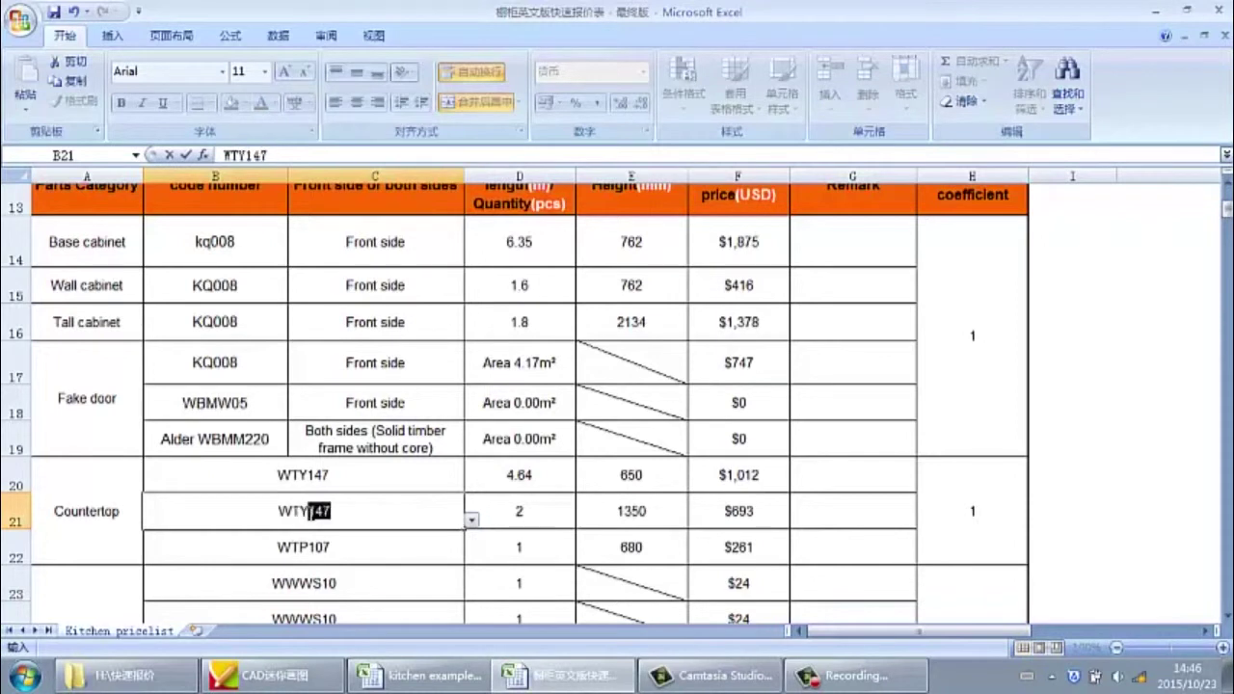
{"action": "left_click", "coordinate": [515, 518]}
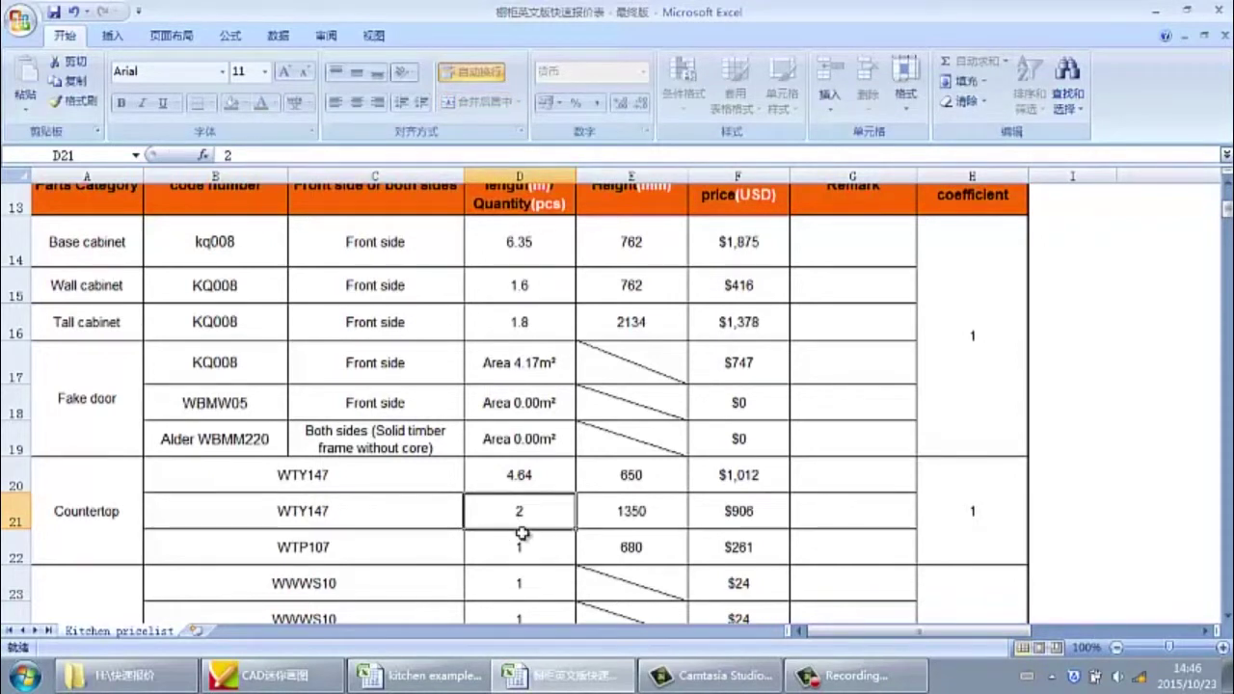
{"action": "type", "text": "1.9"}
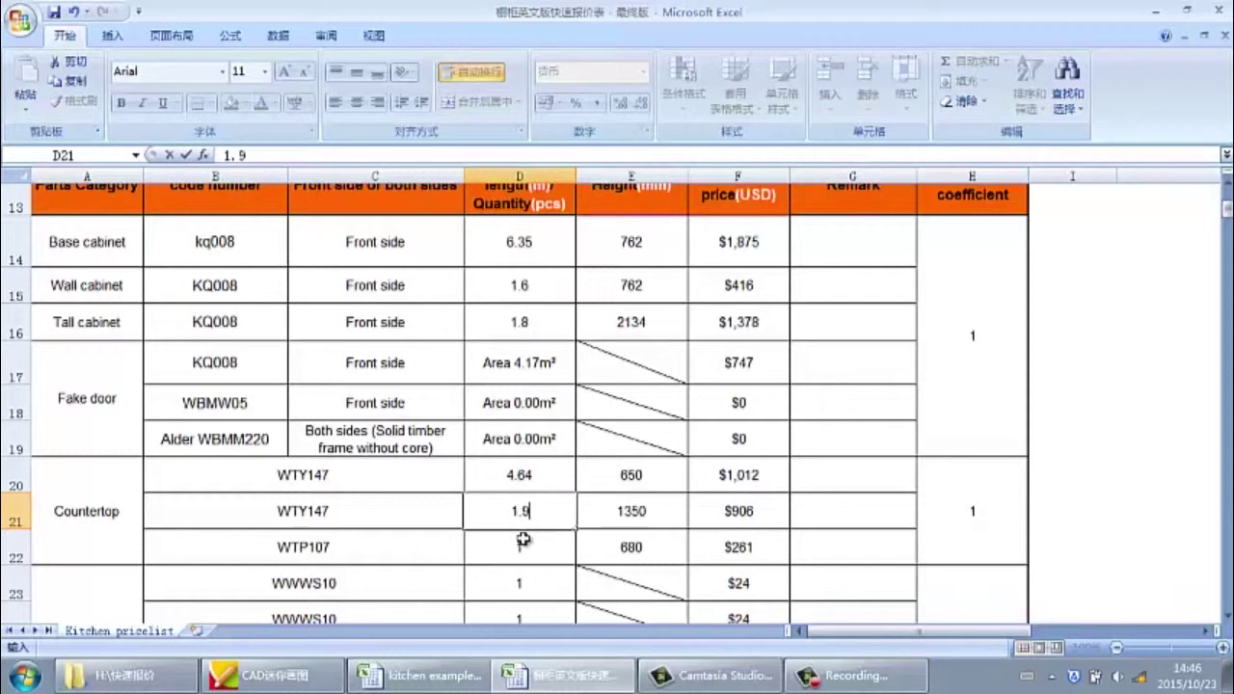
{"action": "left_click", "coordinate": [625, 512]}
{"action": "type", "text": "950"}
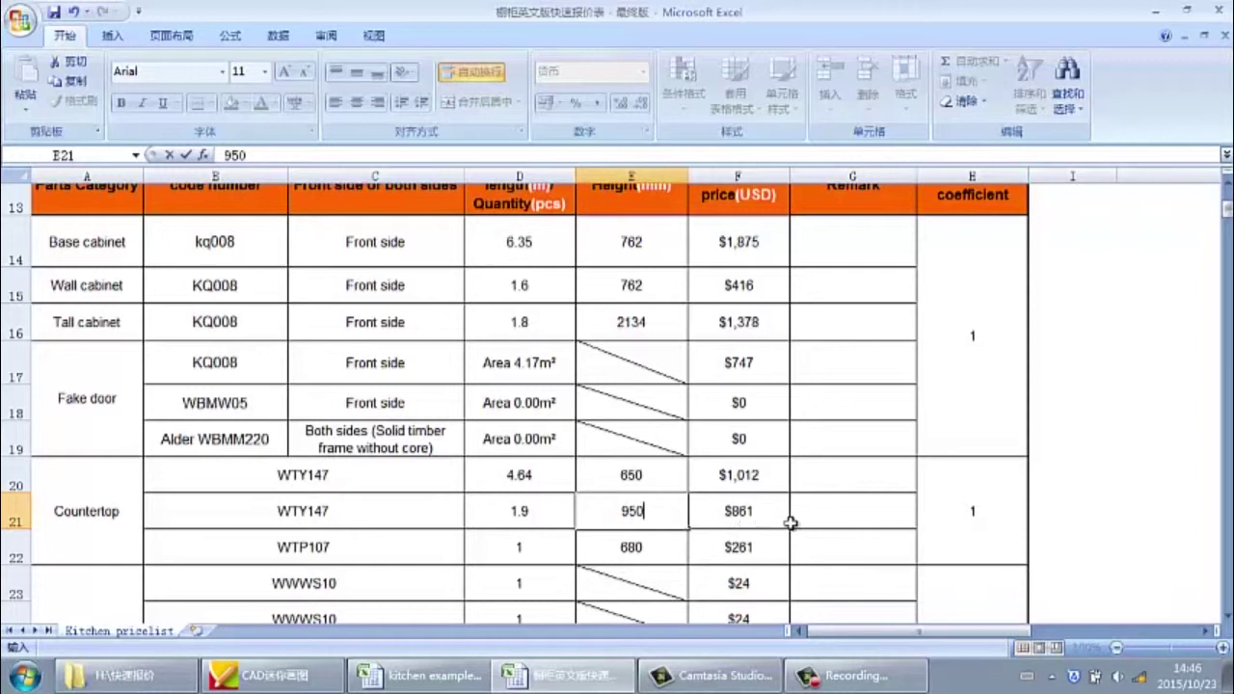
{"action": "left_click", "coordinate": [826, 512]}
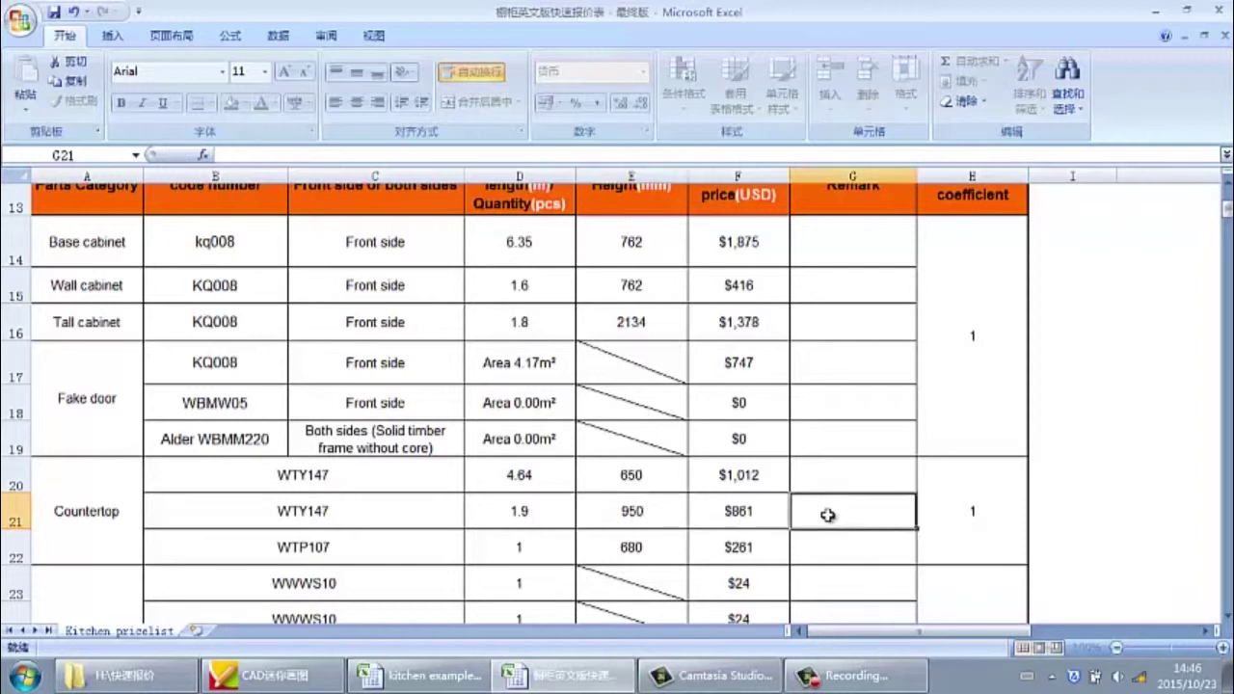
{"action": "left_click", "coordinate": [764, 518]}
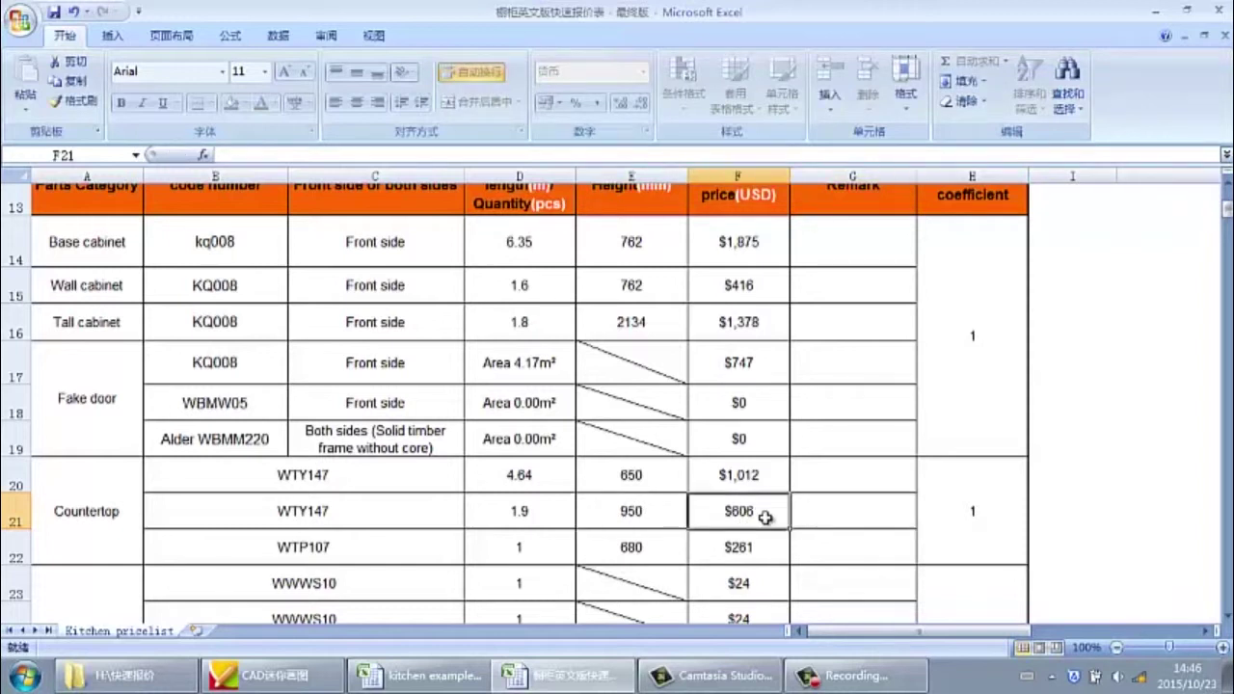
Recheck the island in the CAD plan, and set the WTP107 countertop row's length to 0 in the quotation
{"action": "key", "text": "alt+Tab"}
{"action": "key", "text": "alt+Tab"}
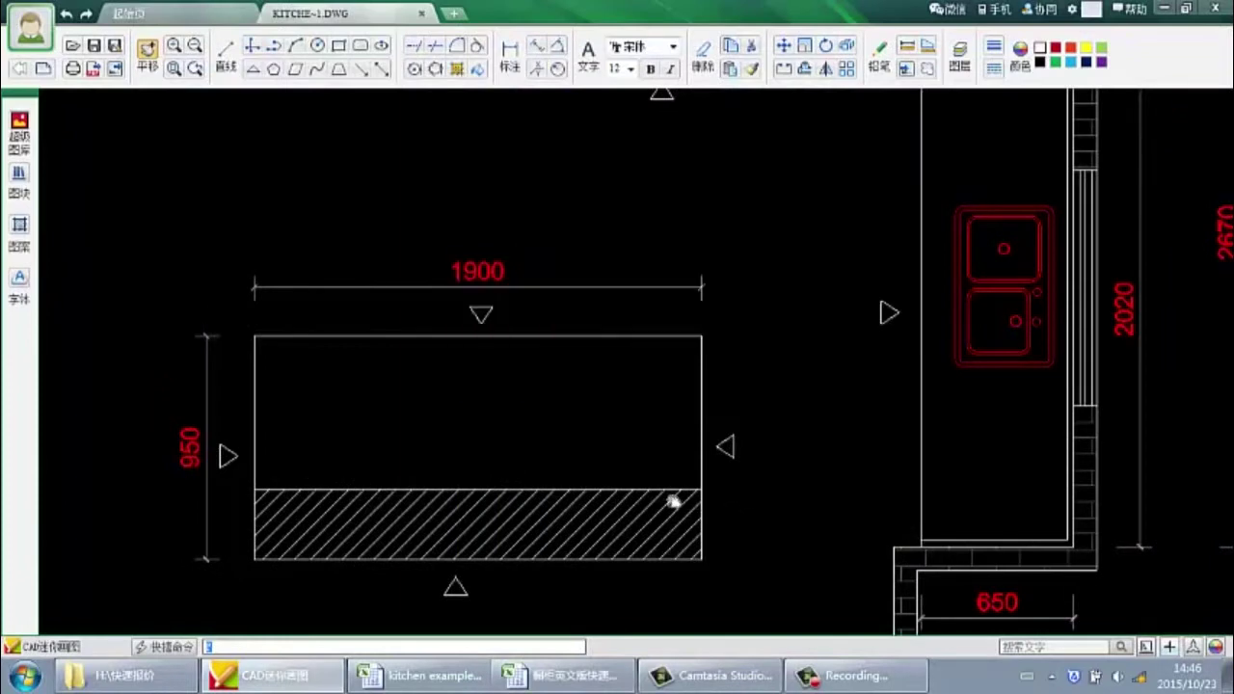
{"action": "key", "text": "alt+Tab"}
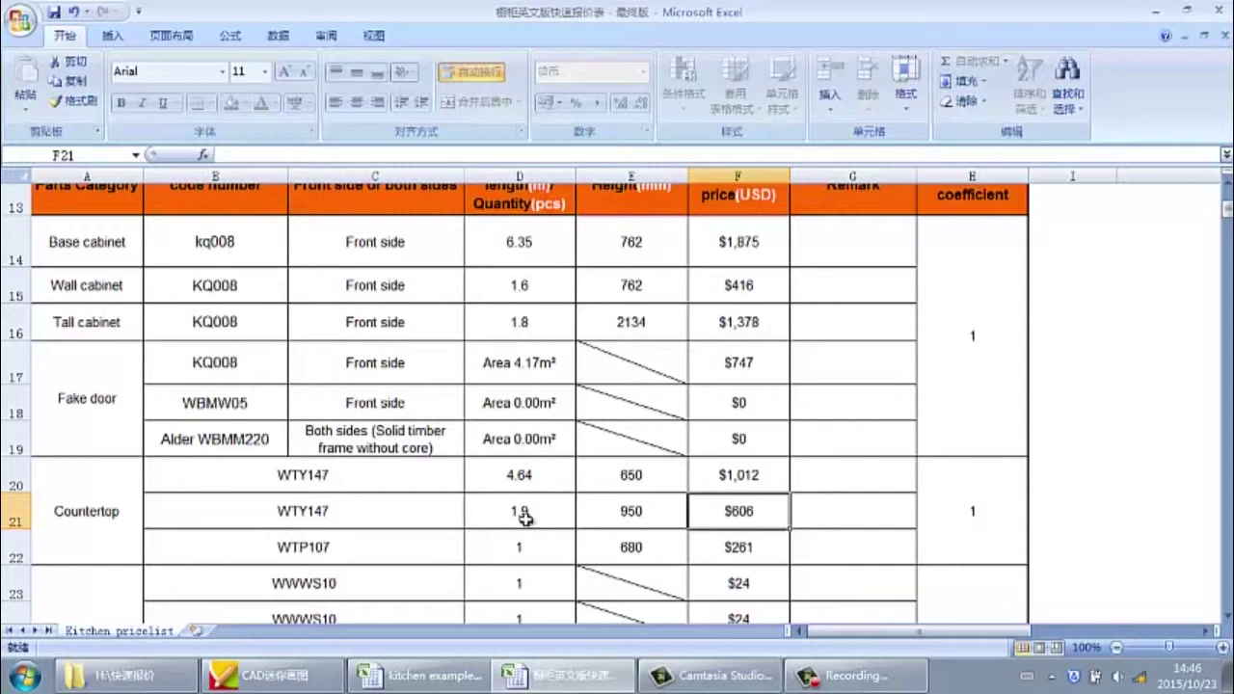
{"action": "left_click", "coordinate": [539, 545]}
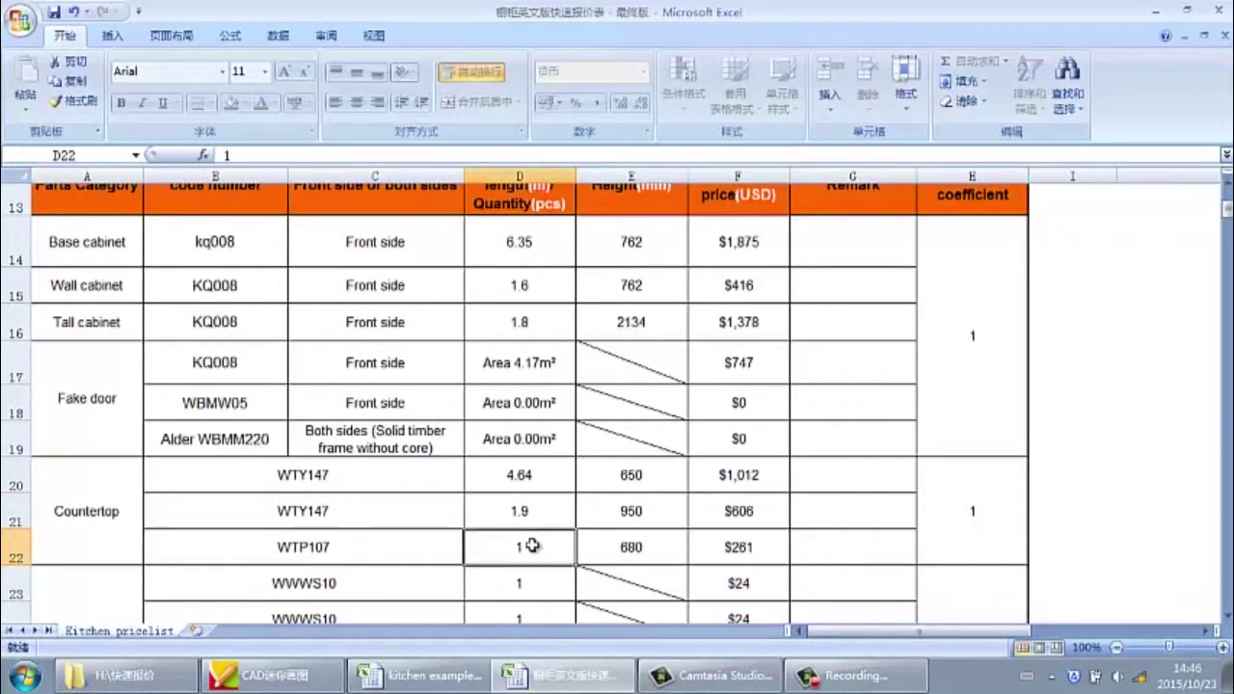
{"action": "type", "text": "0"}
{"action": "left_click", "coordinate": [630, 577]}
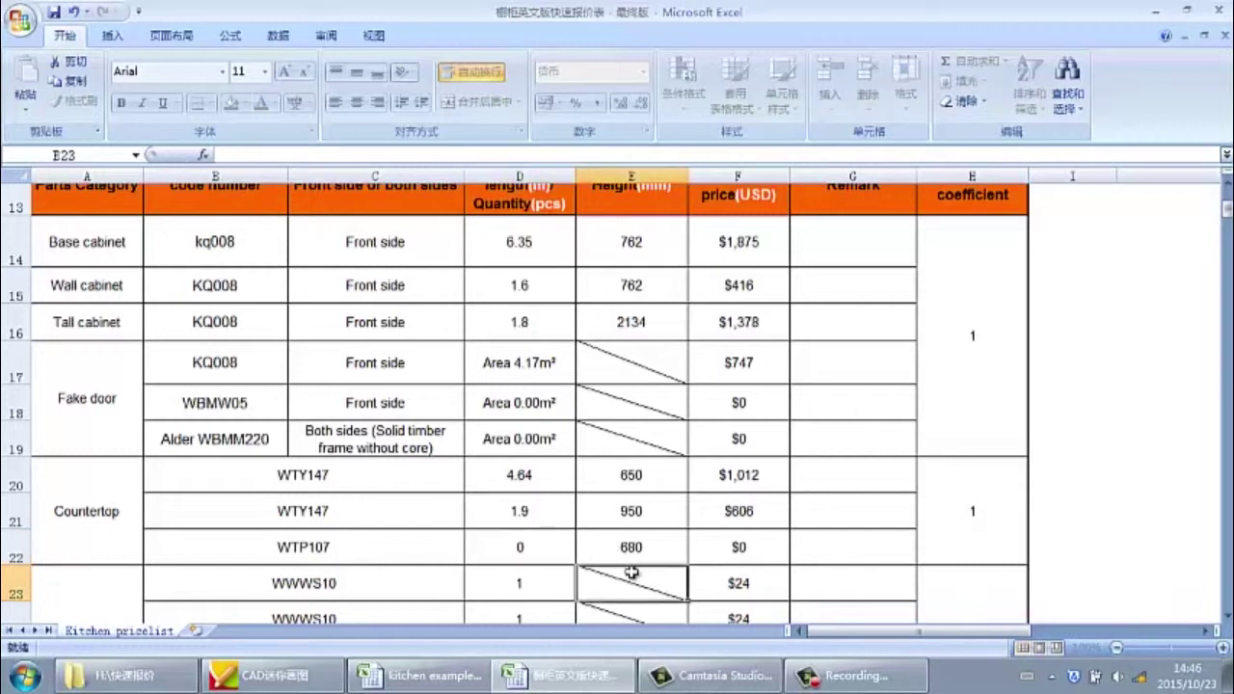
Check the profit coefficients of the cabinet and countertop sections
{"action": "left_click", "coordinate": [968, 536]}
{"action": "left_click", "coordinate": [979, 384]}
{"action": "left_click", "coordinate": [968, 494]}
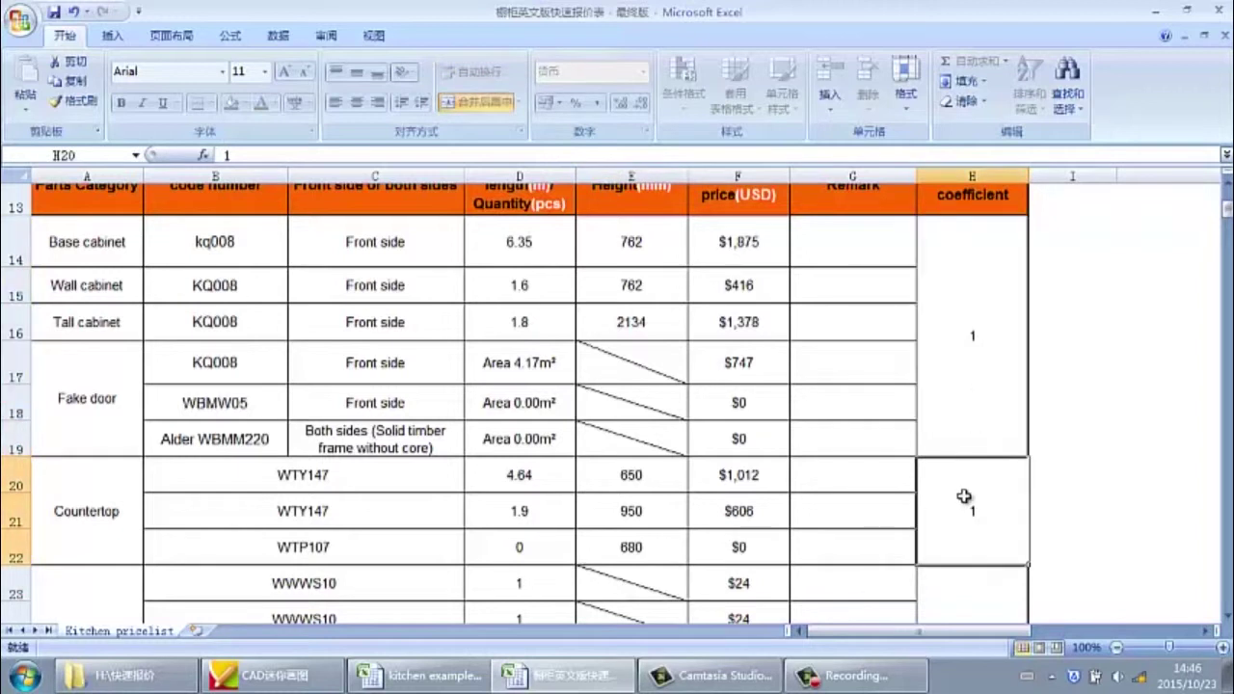
{"action": "left_click", "coordinate": [513, 542]}
{"action": "scroll", "coordinate": [512, 538], "scroll_direction": "down", "scroll_amount": 1}
{"action": "scroll", "coordinate": [511, 535], "scroll_direction": "down", "scroll_amount": 1}
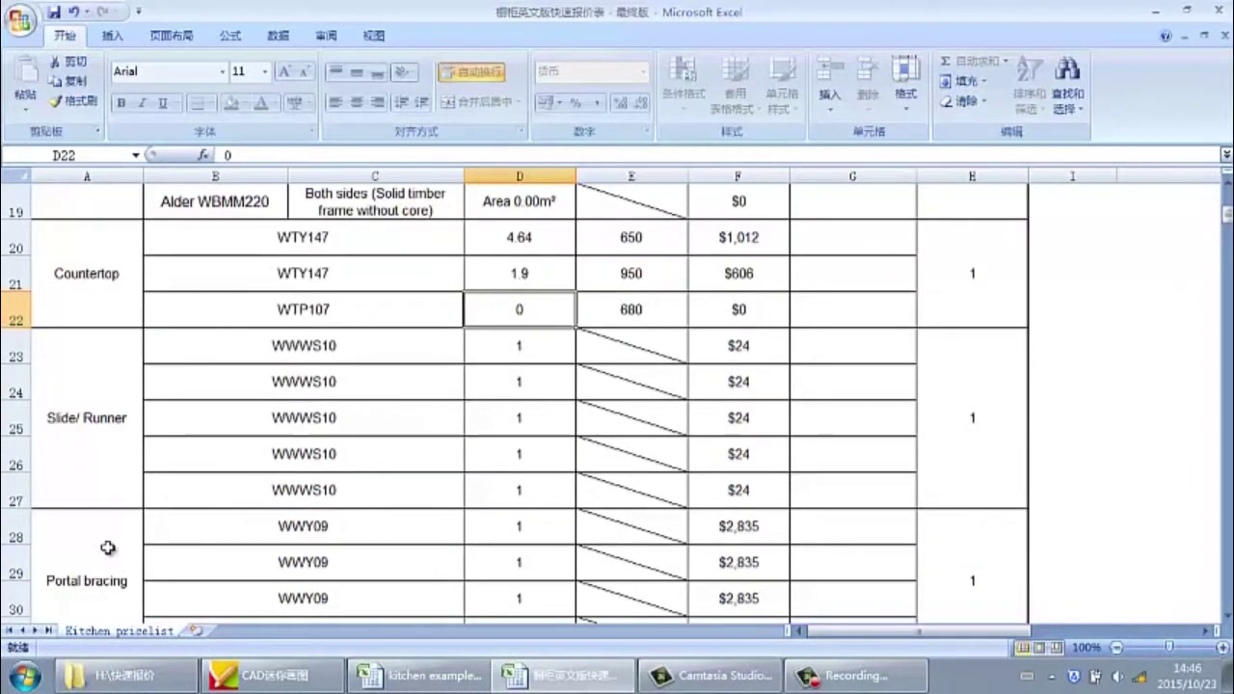
Look over the Slide/Runner and Portal bracing categories, and review the base, wall and tall cabinets' total prices
{"action": "left_click", "coordinate": [124, 495]}
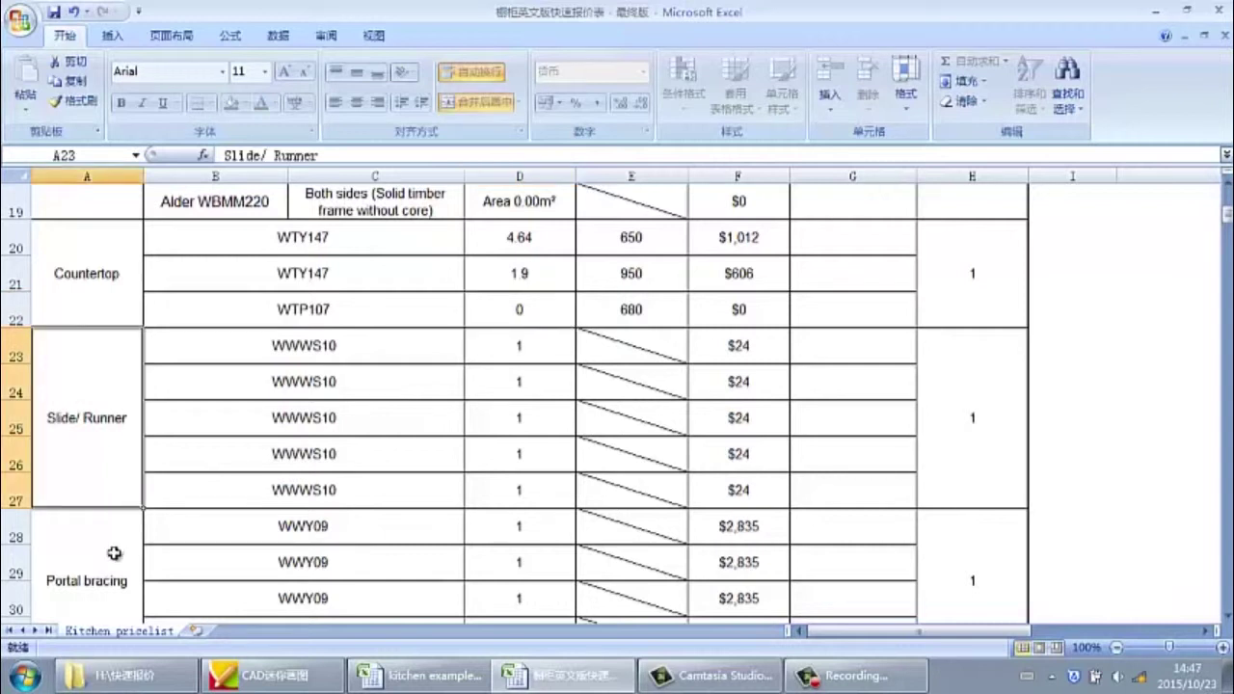
{"action": "left_click", "coordinate": [113, 551]}
{"action": "scroll", "coordinate": [311, 509], "scroll_direction": "up", "scroll_amount": 3}
{"action": "scroll", "coordinate": [312, 509], "scroll_direction": "up", "scroll_amount": 1}
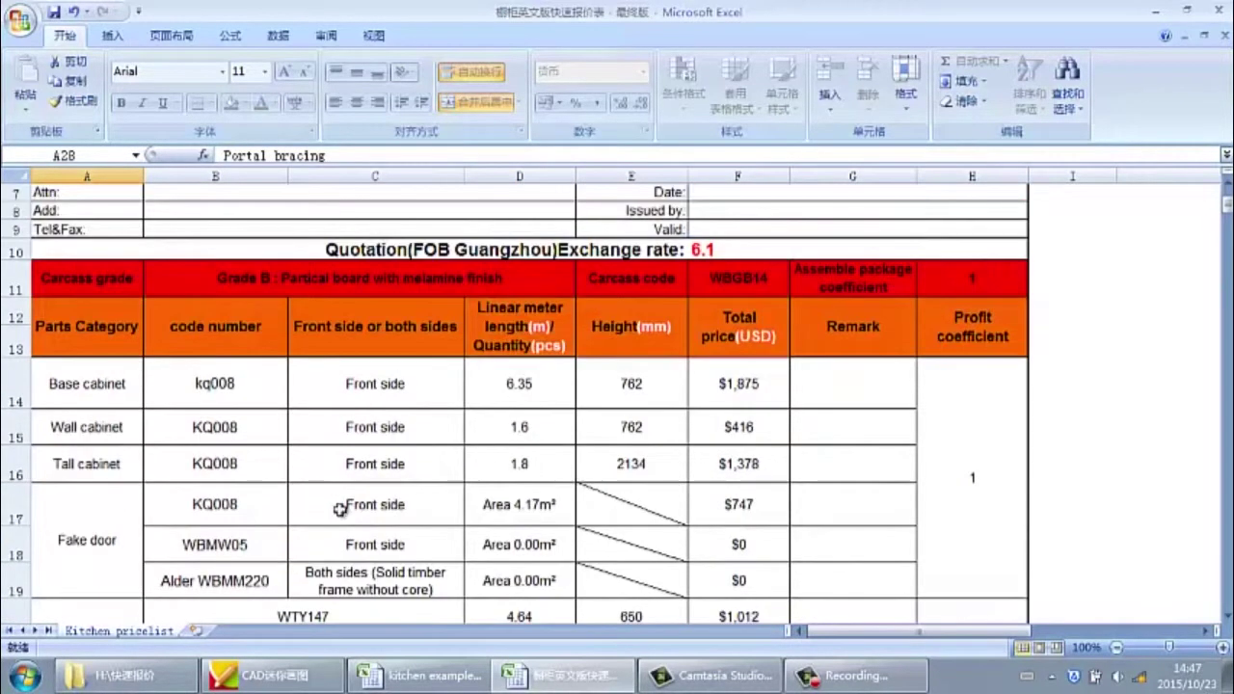
{"action": "left_click", "coordinate": [760, 384]}
{"action": "left_click", "coordinate": [754, 424]}
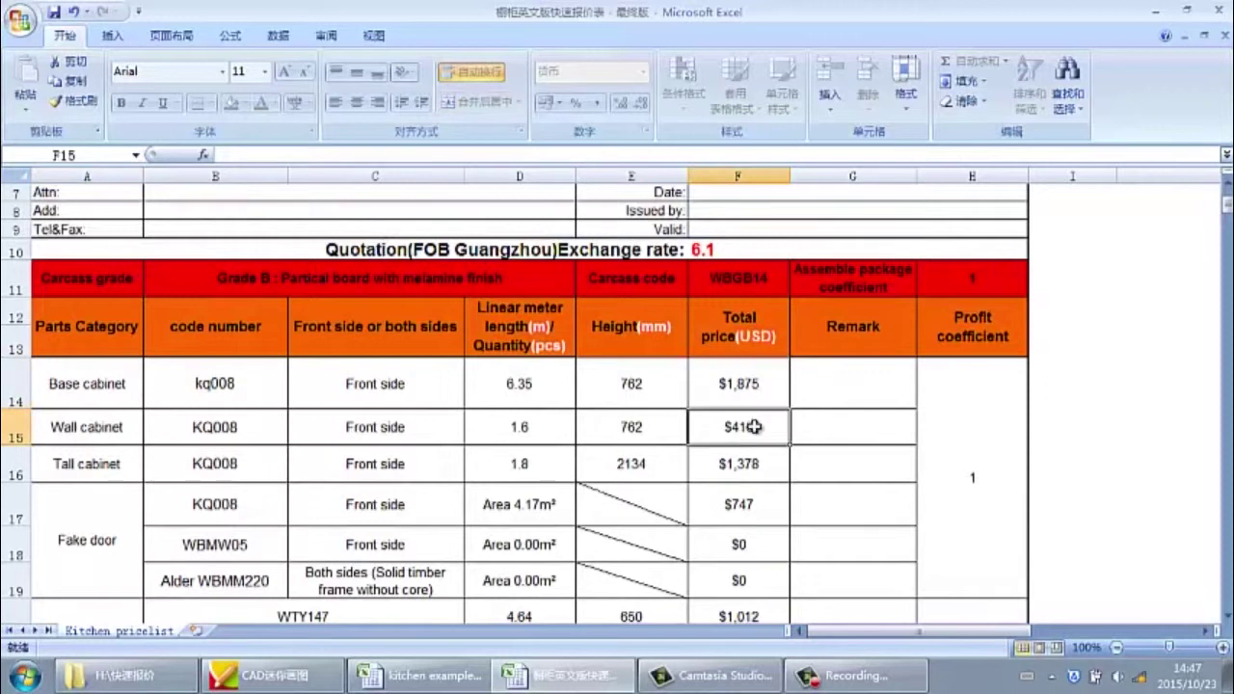
{"action": "left_click", "coordinate": [752, 465]}
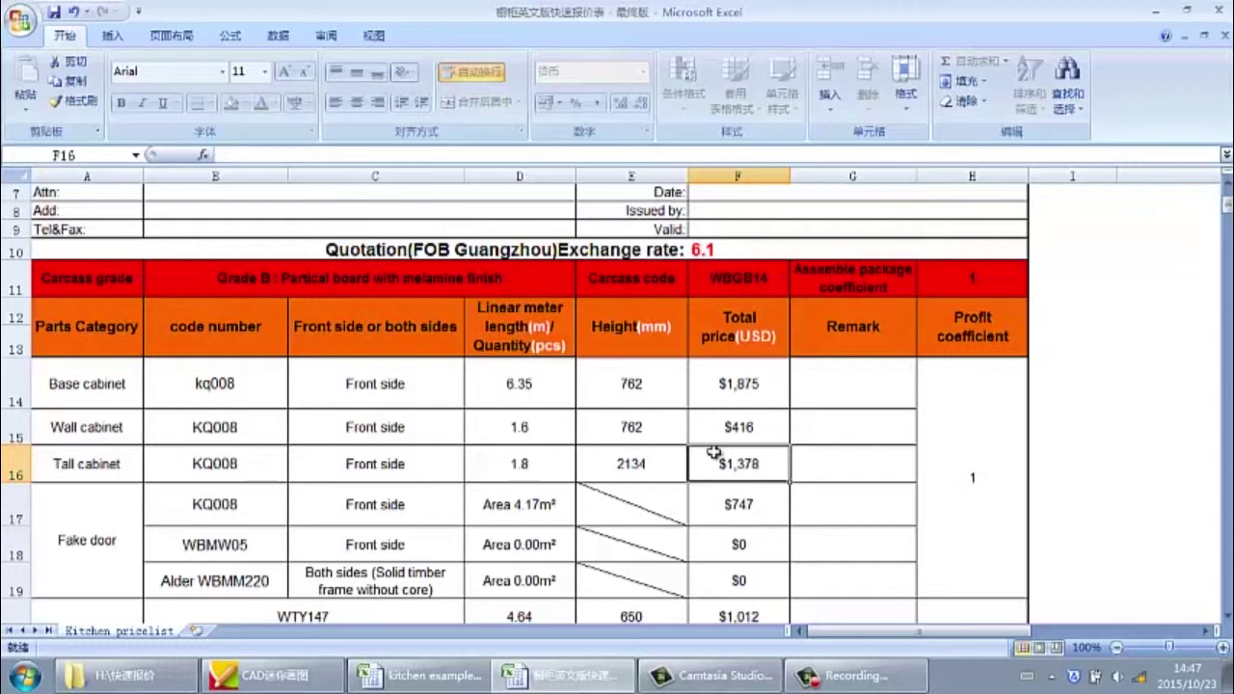
Review the Slide/Runner section, checking the code and quantity cells of its first row
{"action": "scroll", "coordinate": [655, 435], "scroll_direction": "down", "scroll_amount": 5}
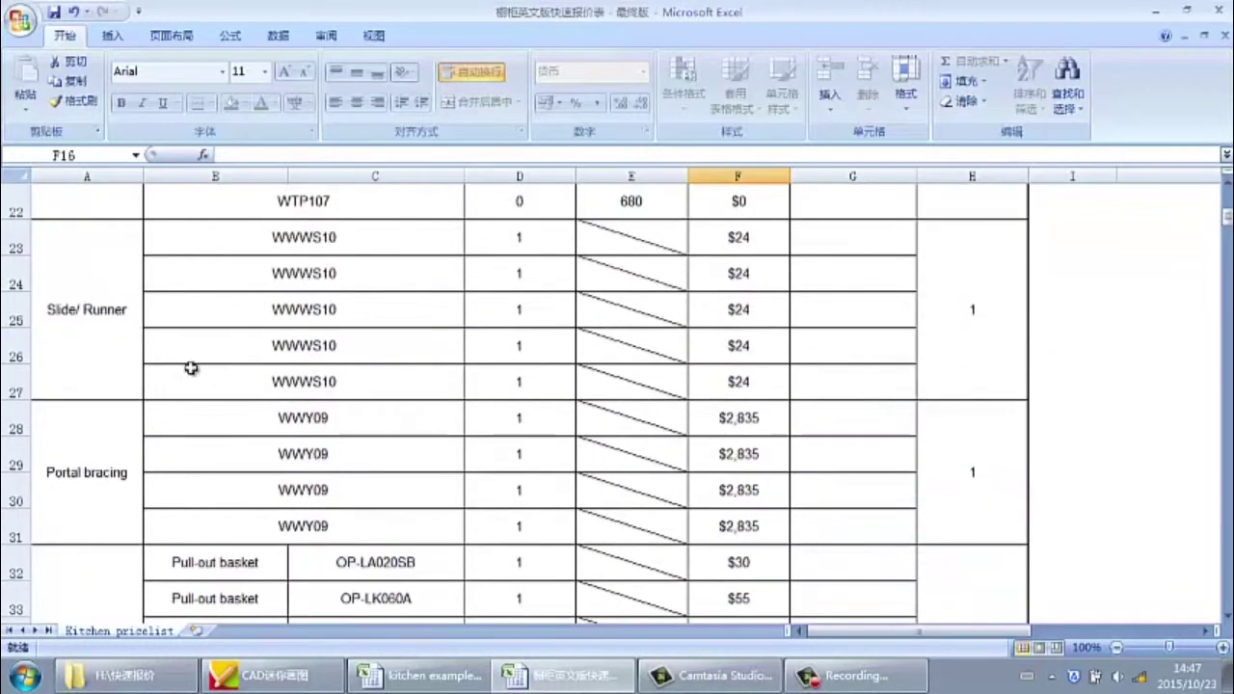
{"action": "left_click", "coordinate": [104, 349]}
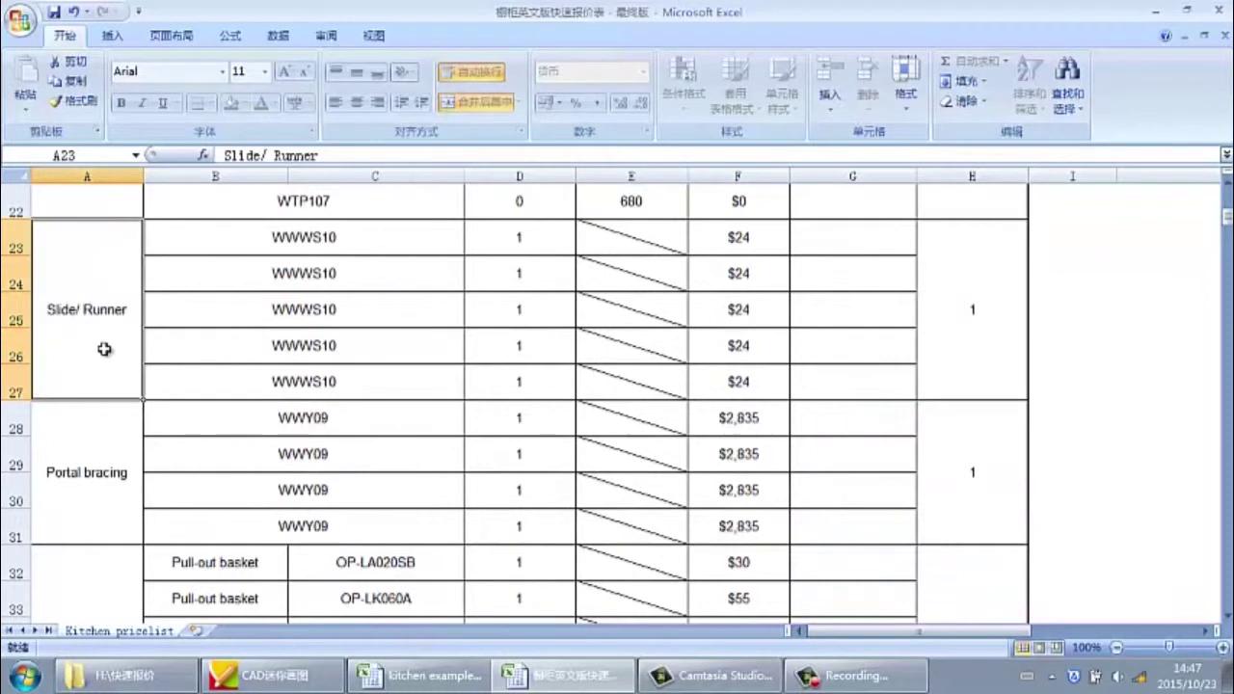
{"action": "left_click", "coordinate": [87, 446]}
{"action": "left_click", "coordinate": [81, 364]}
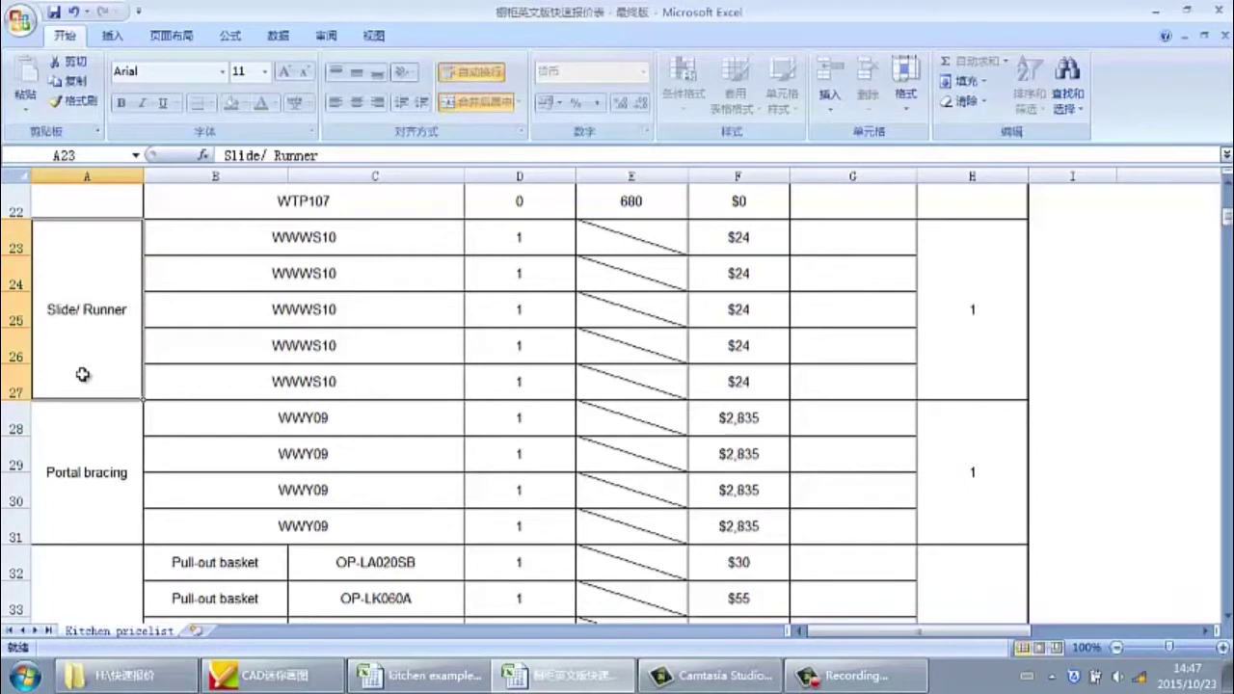
{"action": "scroll", "coordinate": [83, 374], "scroll_direction": "up", "scroll_amount": 1}
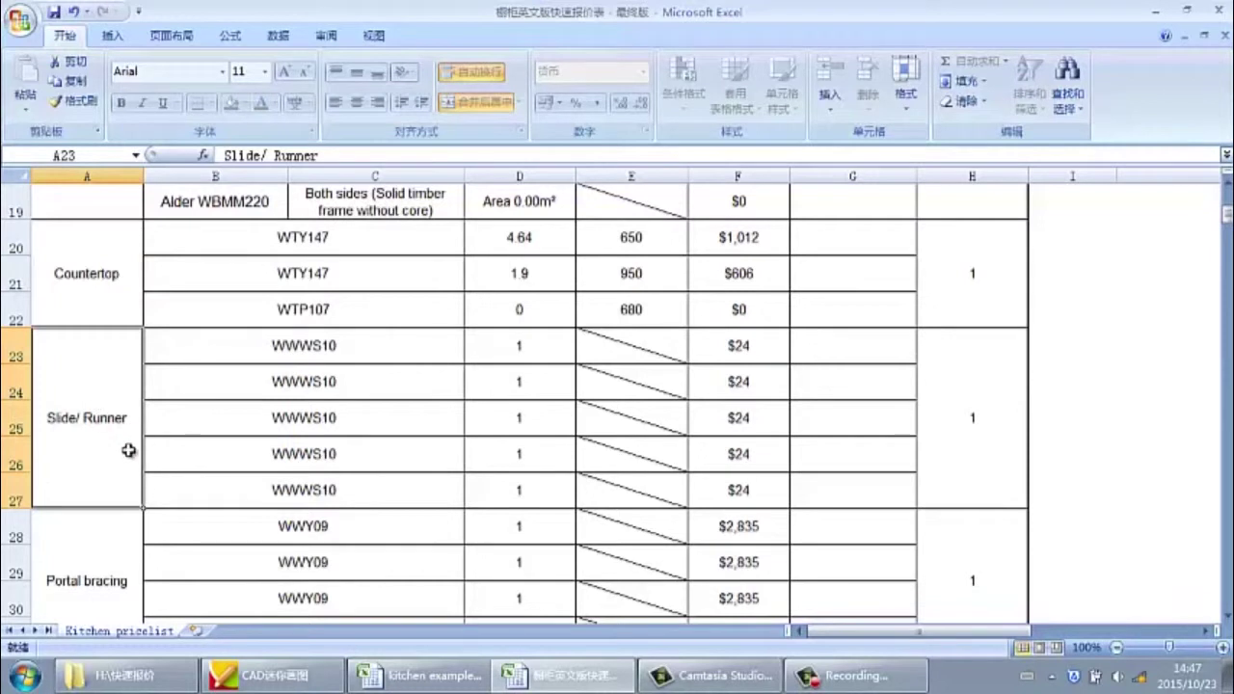
{"action": "left_click", "coordinate": [292, 351]}
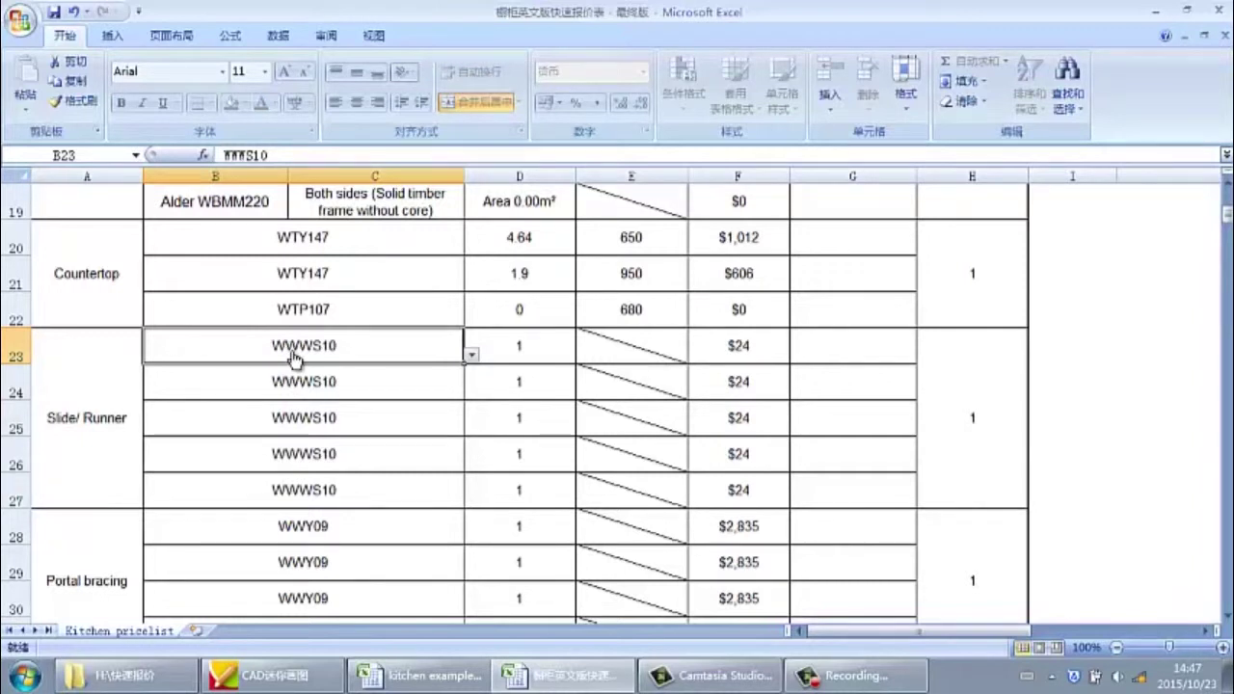
{"action": "left_click", "coordinate": [533, 353]}
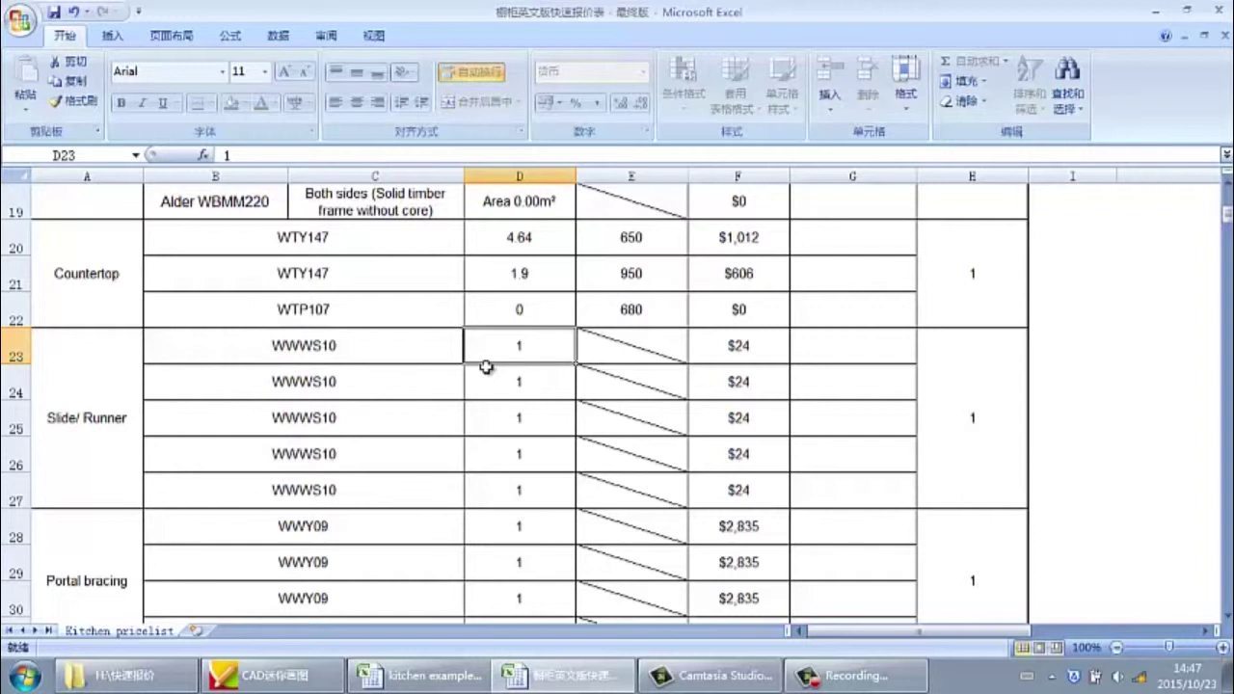
Switch to the CAD drawing and read the drawer runner code under the oven in cabinet elevation A
{"action": "key", "text": "alt+Tab"}
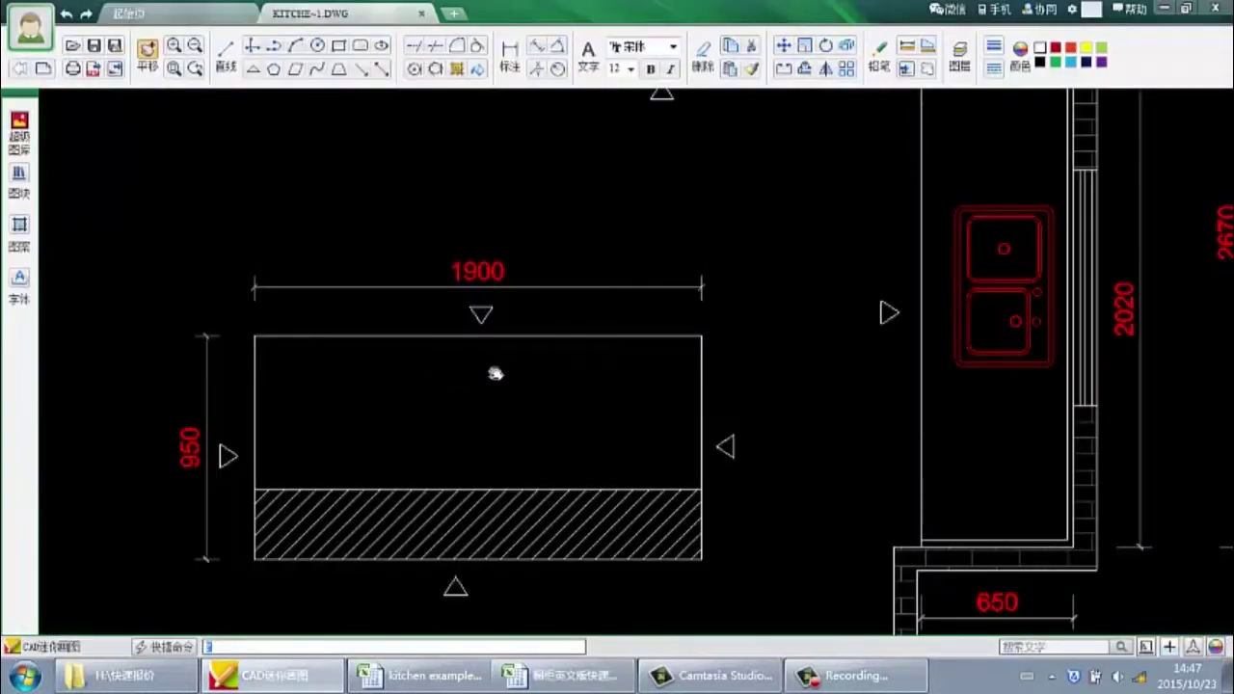
{"action": "scroll", "coordinate": [549, 372], "scroll_direction": "down", "scroll_amount": 5}
{"action": "scroll", "coordinate": [349, 382], "scroll_direction": "up", "scroll_amount": 1}
{"action": "scroll", "coordinate": [485, 421], "scroll_direction": "up", "scroll_amount": 5}
{"action": "scroll", "coordinate": [485, 420], "scroll_direction": "up", "scroll_amount": 1}
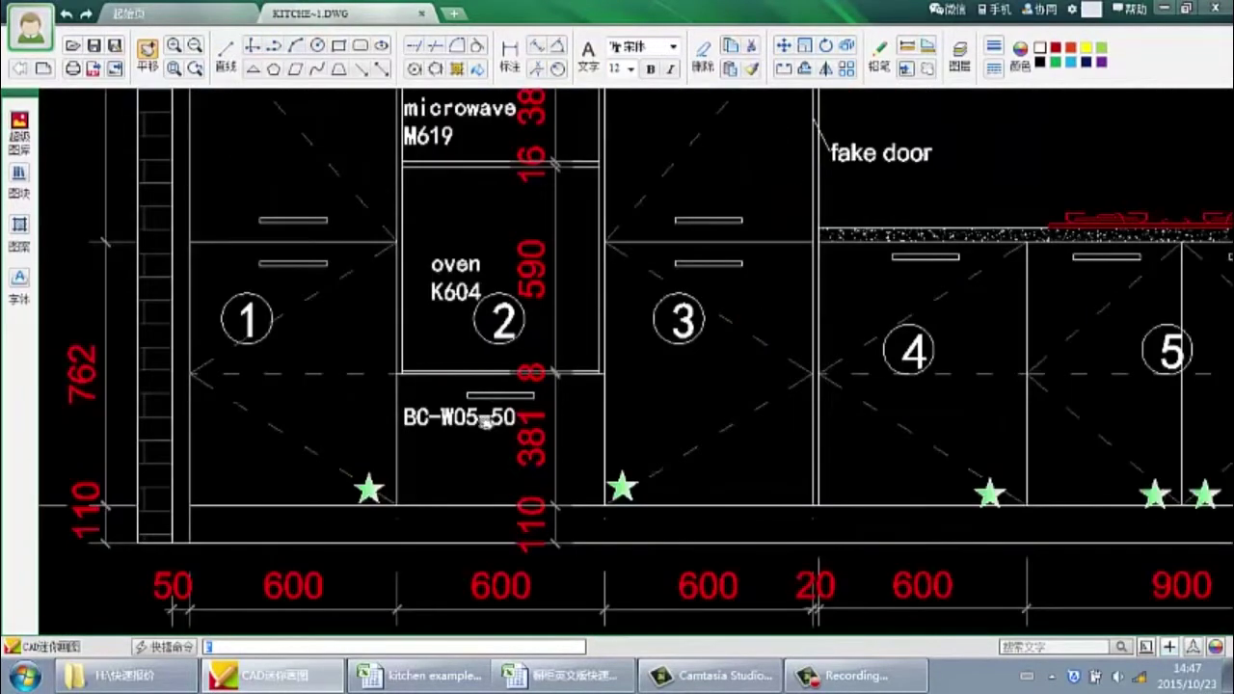
{"action": "scroll", "coordinate": [479, 417], "scroll_direction": "up", "scroll_amount": 5}
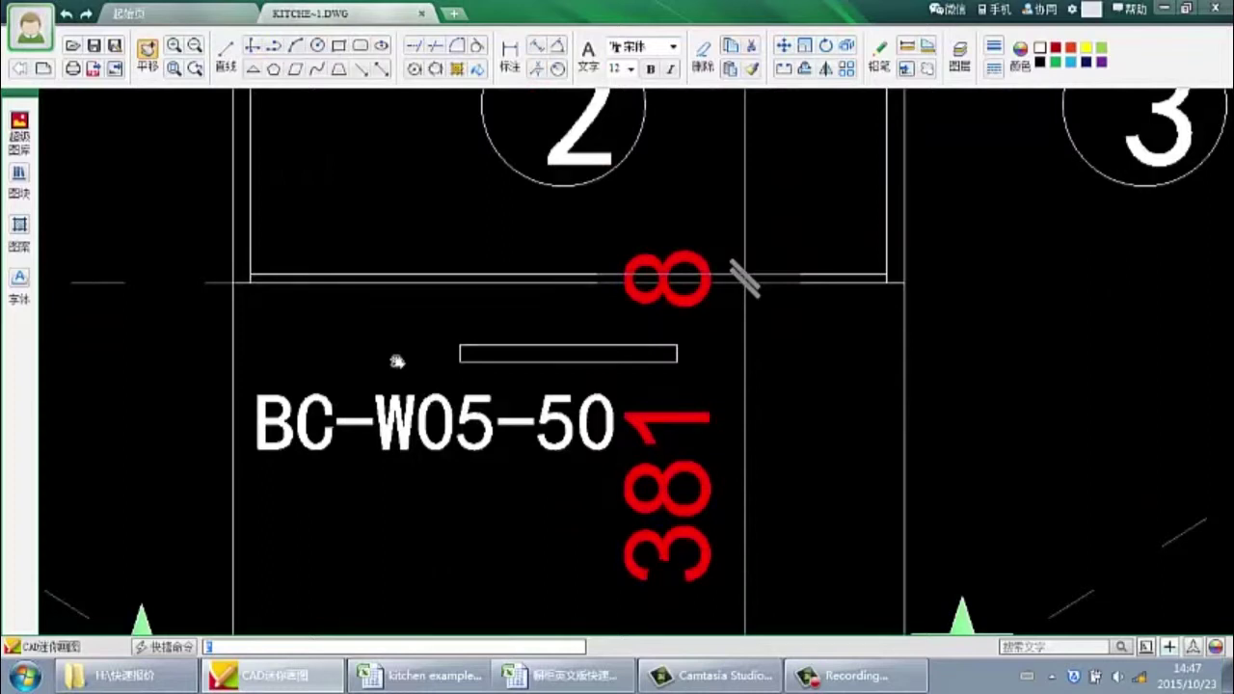
{"action": "scroll", "coordinate": [396, 361], "scroll_direction": "down", "scroll_amount": 6}
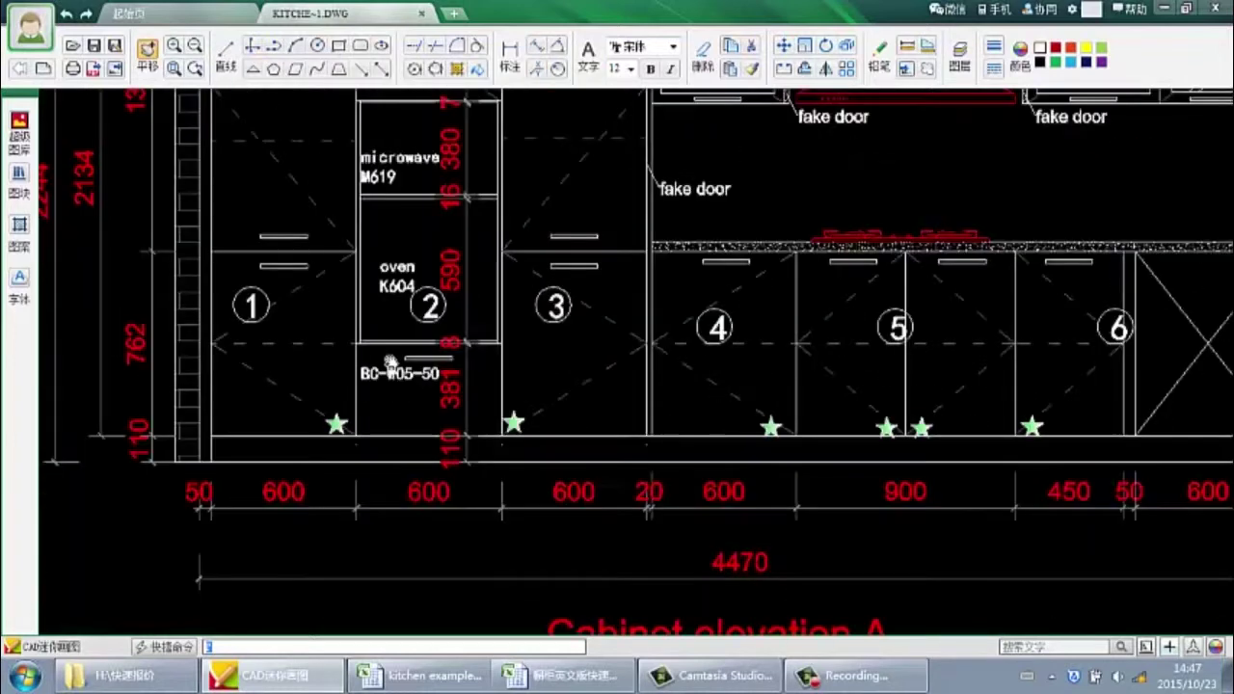
Examine the runner and accessory codes on the drawer cabinet beside the sink in cabinet elevation B
{"action": "scroll", "coordinate": [390, 362], "scroll_direction": "down", "scroll_amount": 3}
{"action": "left_click_drag", "start_coordinate": [620, 376], "coordinate": [360, 376]}
{"action": "left_click_drag", "start_coordinate": [743, 353], "coordinate": [381, 340]}
{"action": "scroll", "coordinate": [651, 332], "scroll_direction": "up", "scroll_amount": 5}
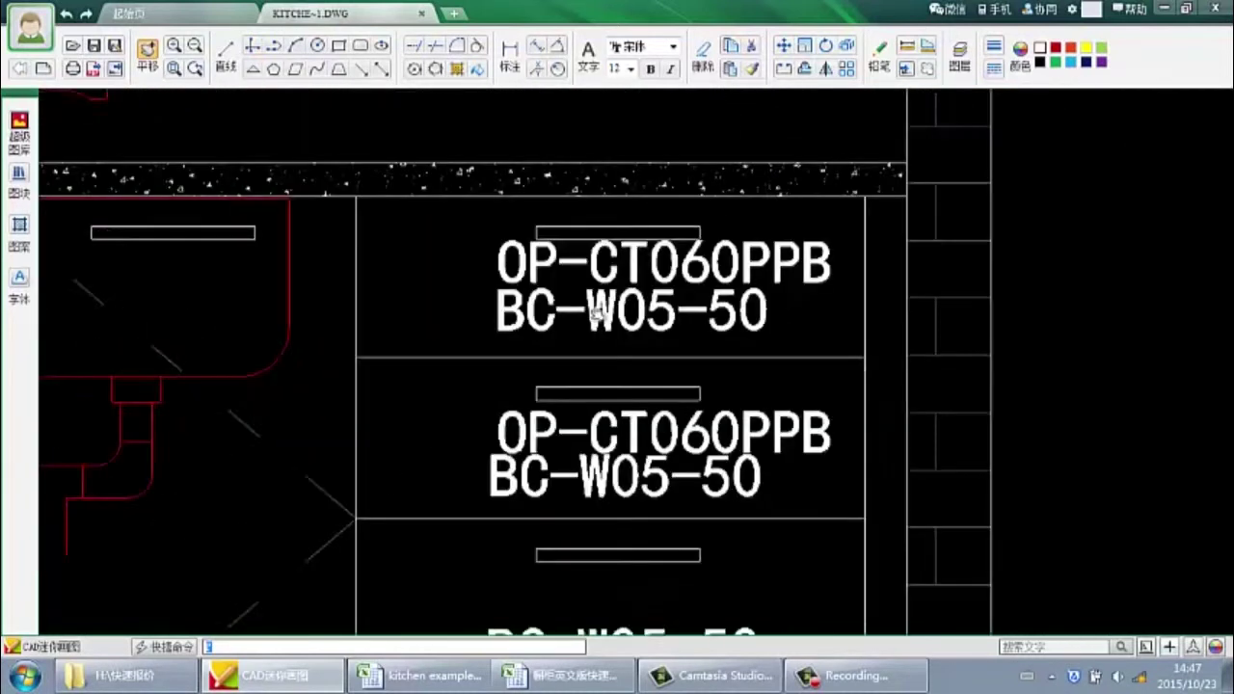
{"action": "left_click_drag", "start_coordinate": [435, 409], "coordinate": [422, 332]}
{"action": "scroll", "coordinate": [476, 361], "scroll_direction": "down", "scroll_amount": 5}
{"action": "scroll", "coordinate": [734, 348], "scroll_direction": "up", "scroll_amount": 5}
{"action": "scroll", "coordinate": [562, 342], "scroll_direction": "down", "scroll_amount": 5}
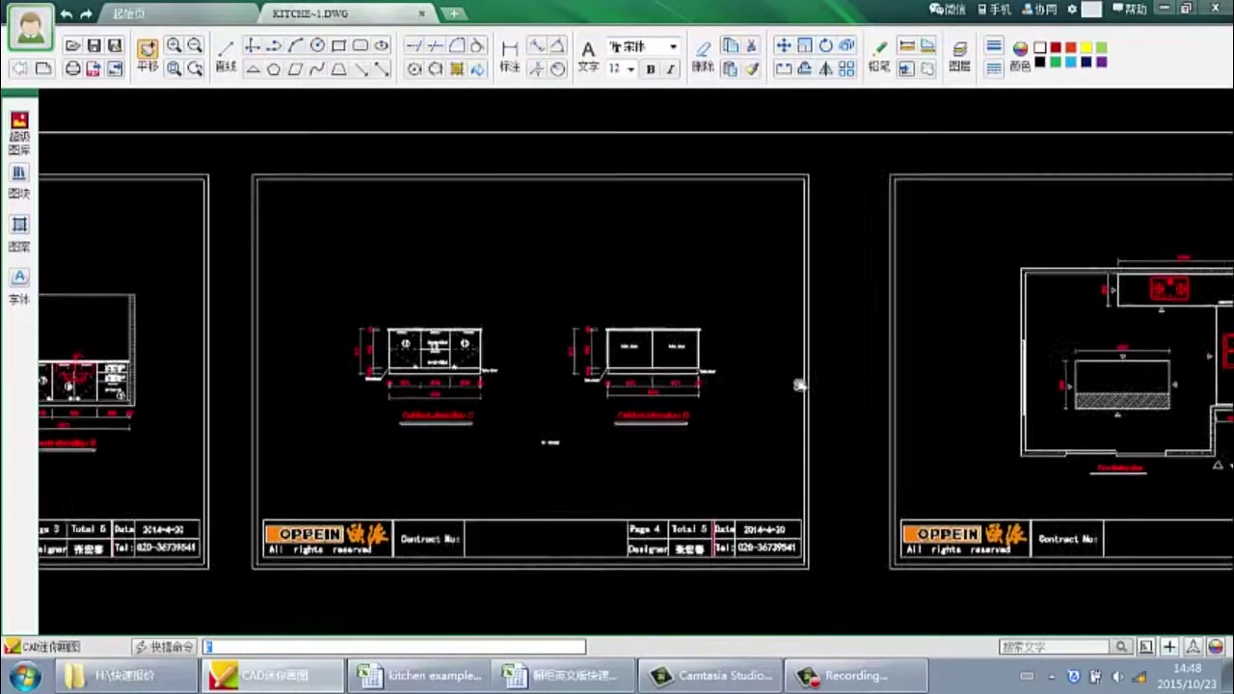
Check the drawer runner under the oven in cabinet elevation A, and set the first Slide/Runner code in the Excel quotation to BC-W05-50
{"action": "left_click_drag", "start_coordinate": [490, 355], "coordinate": [633, 357]}
{"action": "left_click_drag", "start_coordinate": [367, 392], "coordinate": [484, 383]}
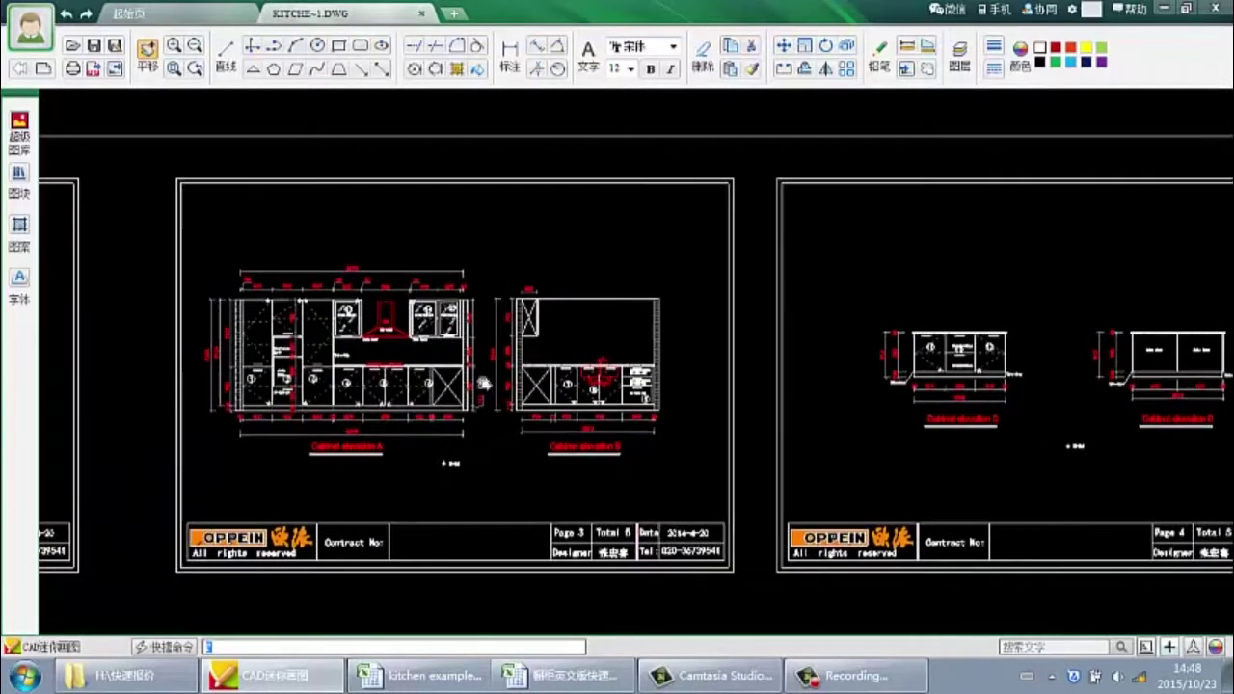
{"action": "scroll", "coordinate": [299, 399], "scroll_direction": "up", "scroll_amount": 5}
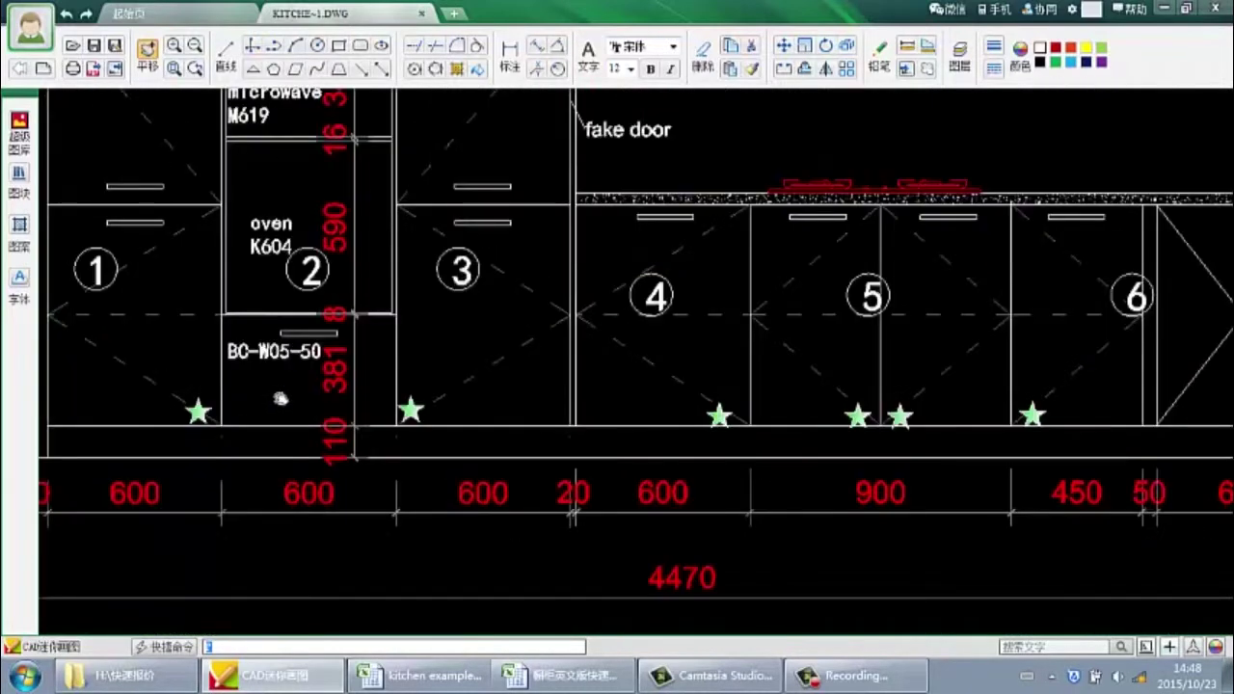
{"action": "key", "text": "alt+Tab"}
{"action": "left_click", "coordinate": [360, 357]}
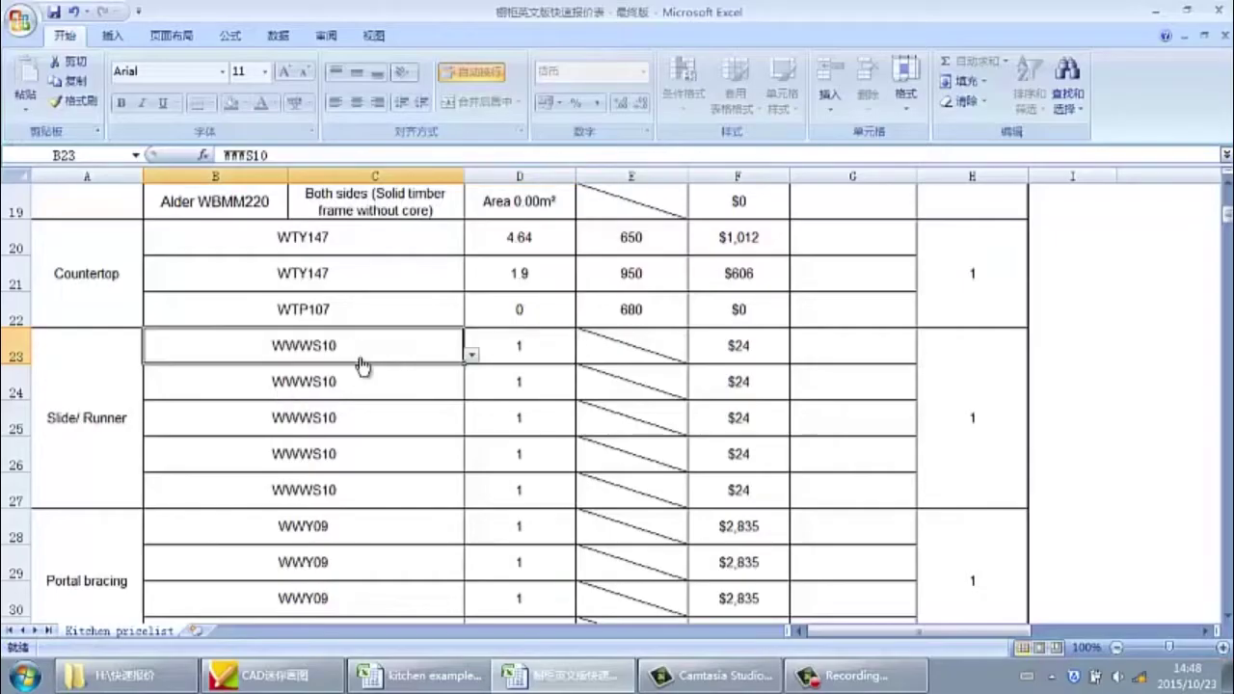
{"action": "left_click", "coordinate": [471, 355]}
{"action": "left_click", "coordinate": [472, 445]}
{"action": "left_click", "coordinate": [473, 445]}
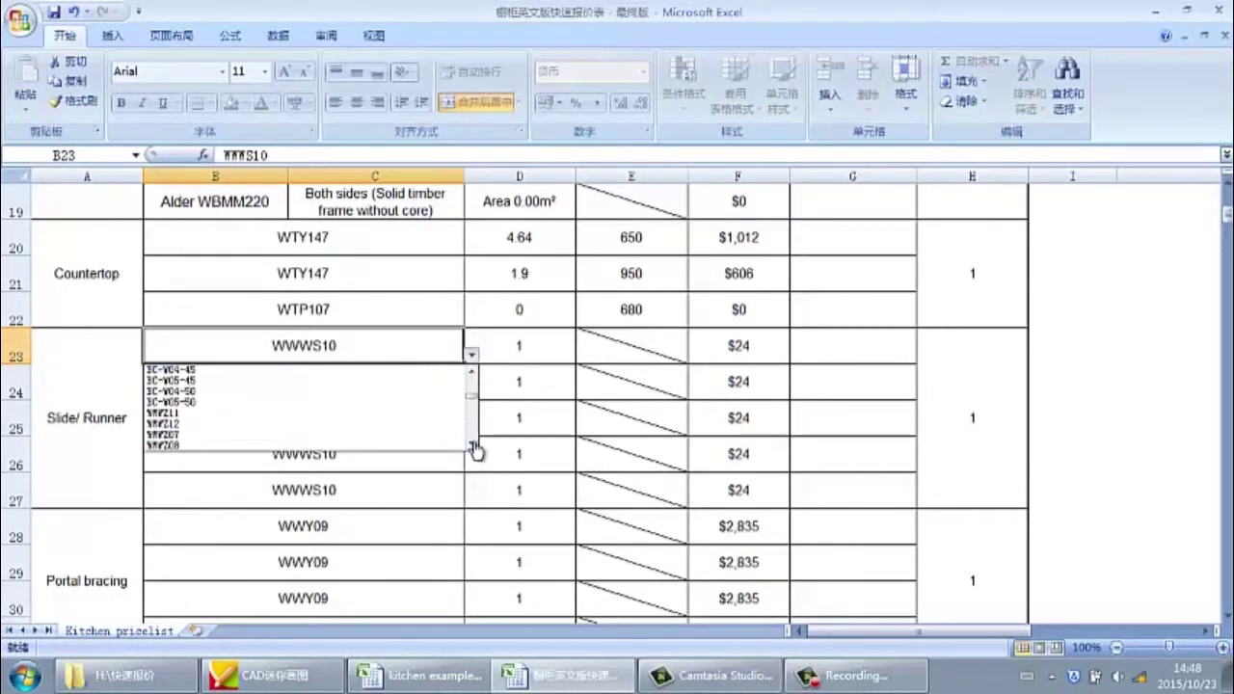
{"action": "left_click", "coordinate": [240, 412]}
Set the quantity of the first Slide/Runner row to 4
{"action": "left_click", "coordinate": [537, 349]}
{"action": "type", "text": "4"}
{"action": "left_click", "coordinate": [611, 377]}
{"action": "double_click", "coordinate": [611, 377]}
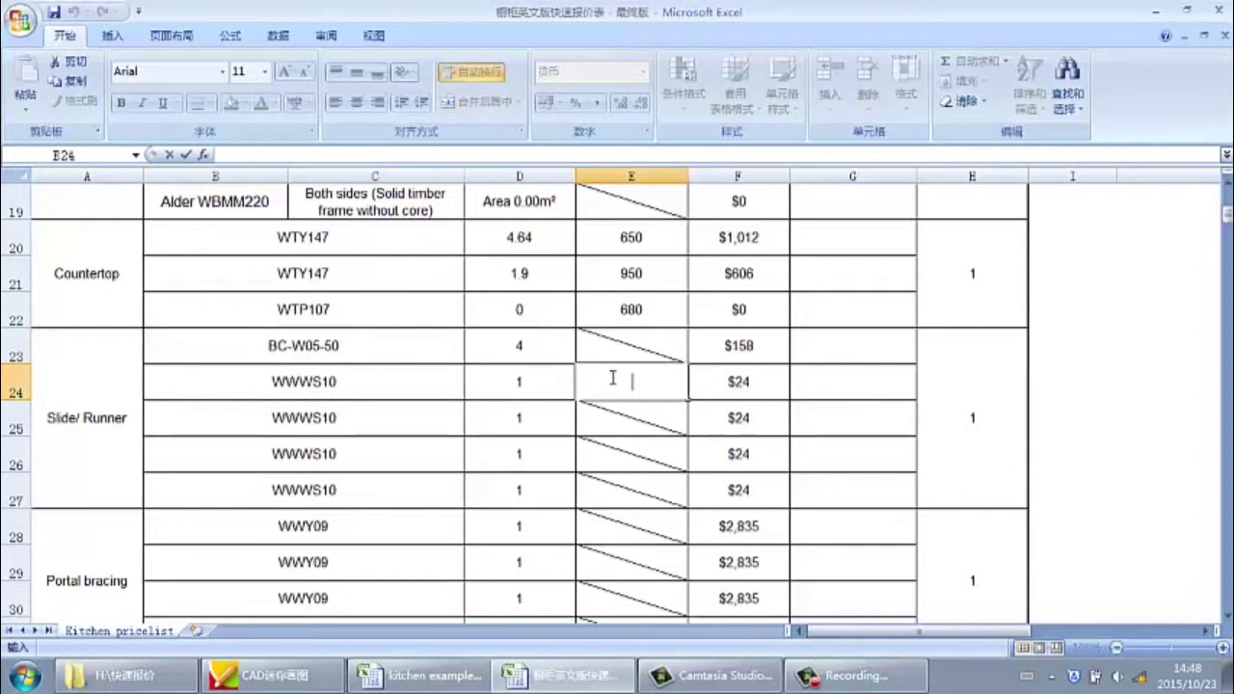
{"action": "left_click", "coordinate": [854, 391]}
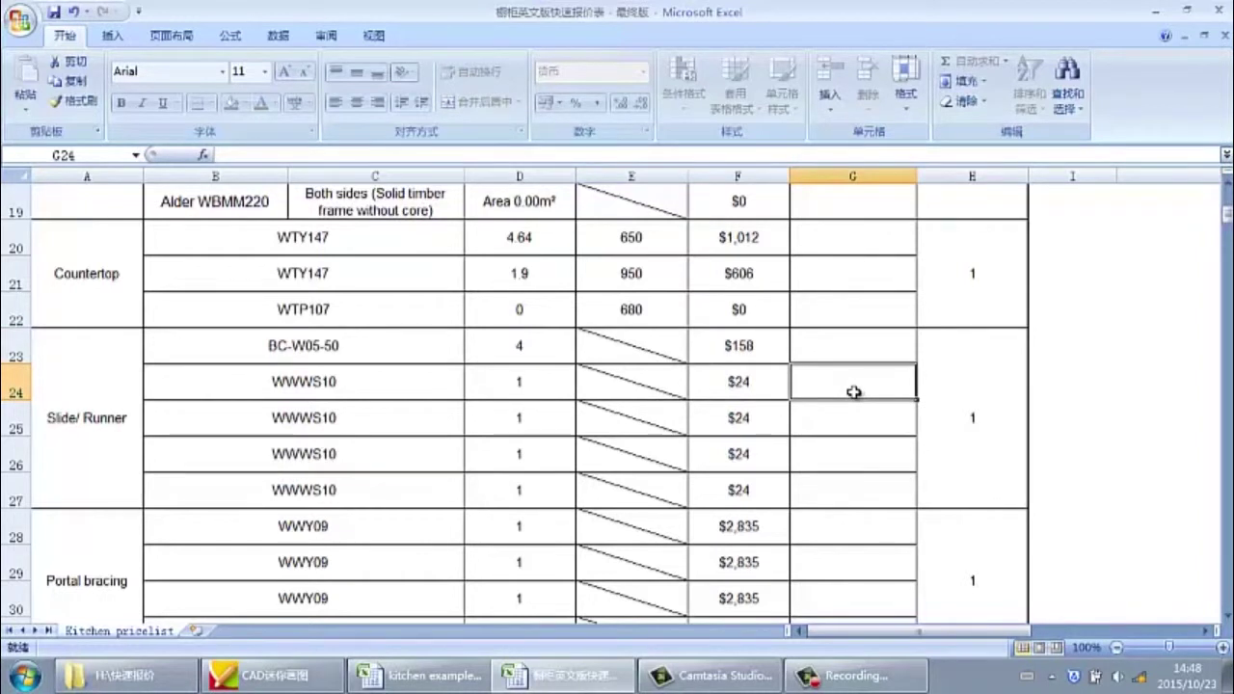
Set the quantities of the remaining four Slide/Runner rows to 0
{"action": "left_click", "coordinate": [512, 380]}
{"action": "type", "text": "0"}
{"action": "key", "text": "Return"}
{"action": "type", "text": "0"}
{"action": "key", "text": "Return"}
{"action": "type", "text": "0"}
{"action": "key", "text": "Return"}
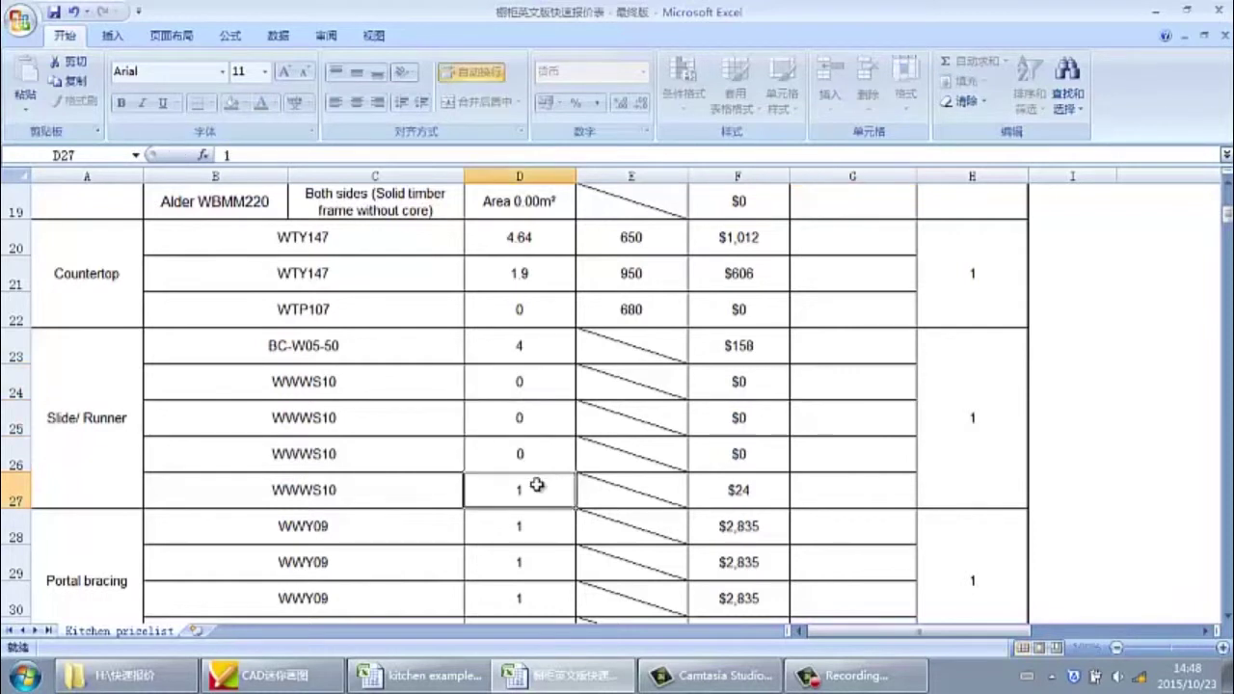
{"action": "type", "text": "0"}
{"action": "left_click", "coordinate": [592, 499]}
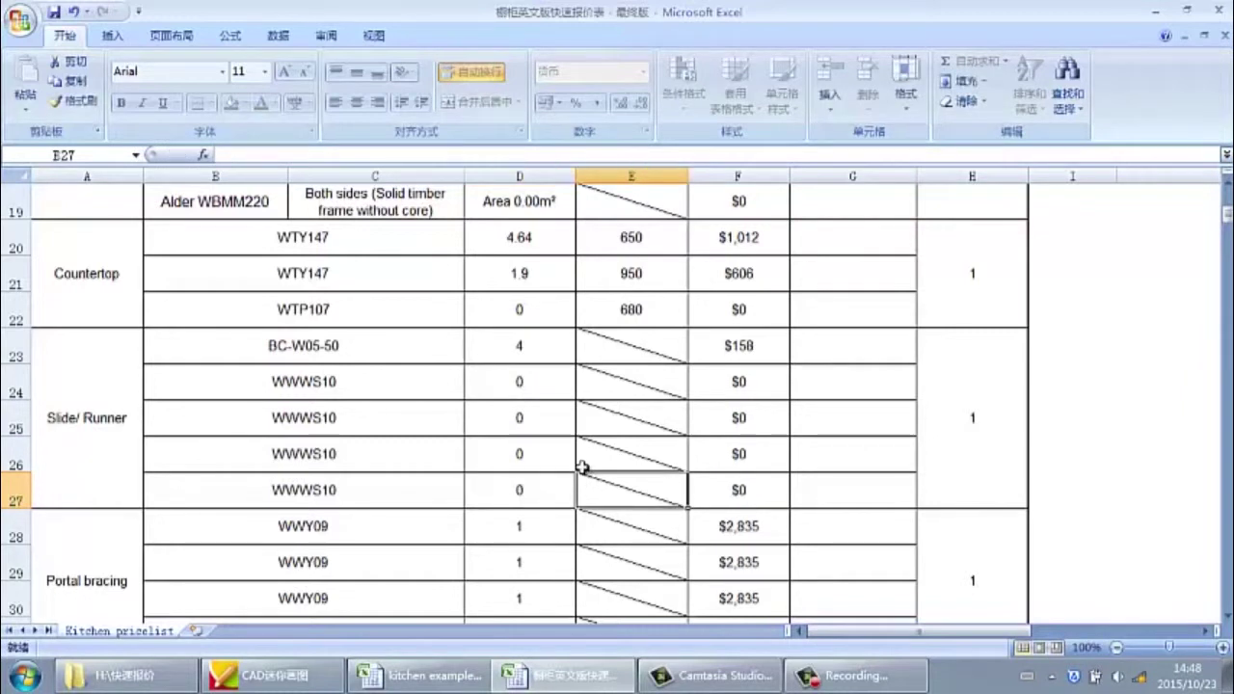
Review the Portal bracing rows and the codes available for the first one
{"action": "scroll", "coordinate": [581, 464], "scroll_direction": "down", "scroll_amount": 1}
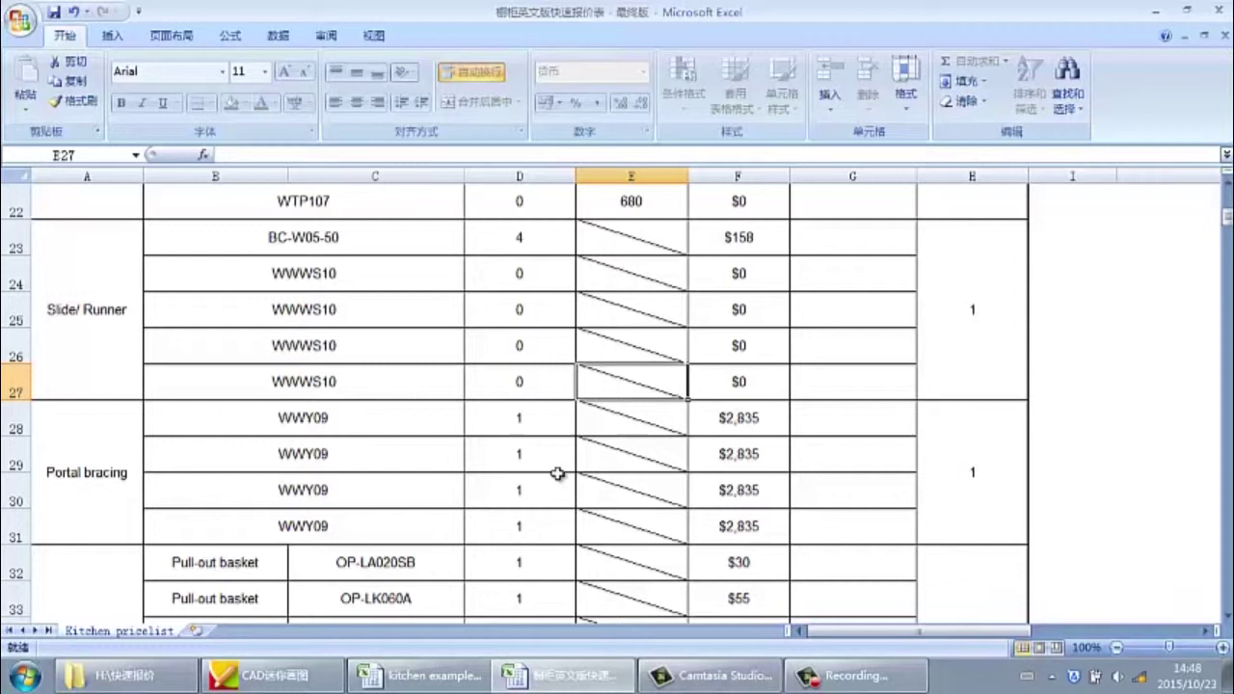
{"action": "left_click", "coordinate": [359, 460]}
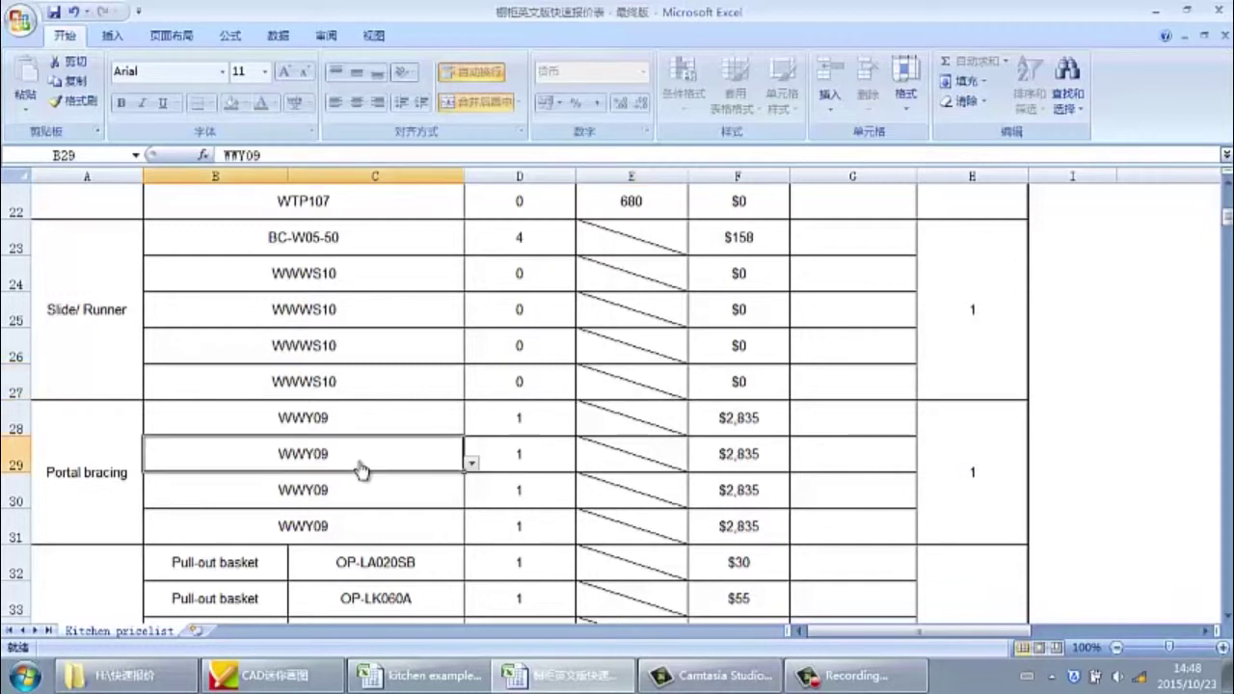
{"action": "left_click", "coordinate": [372, 416]}
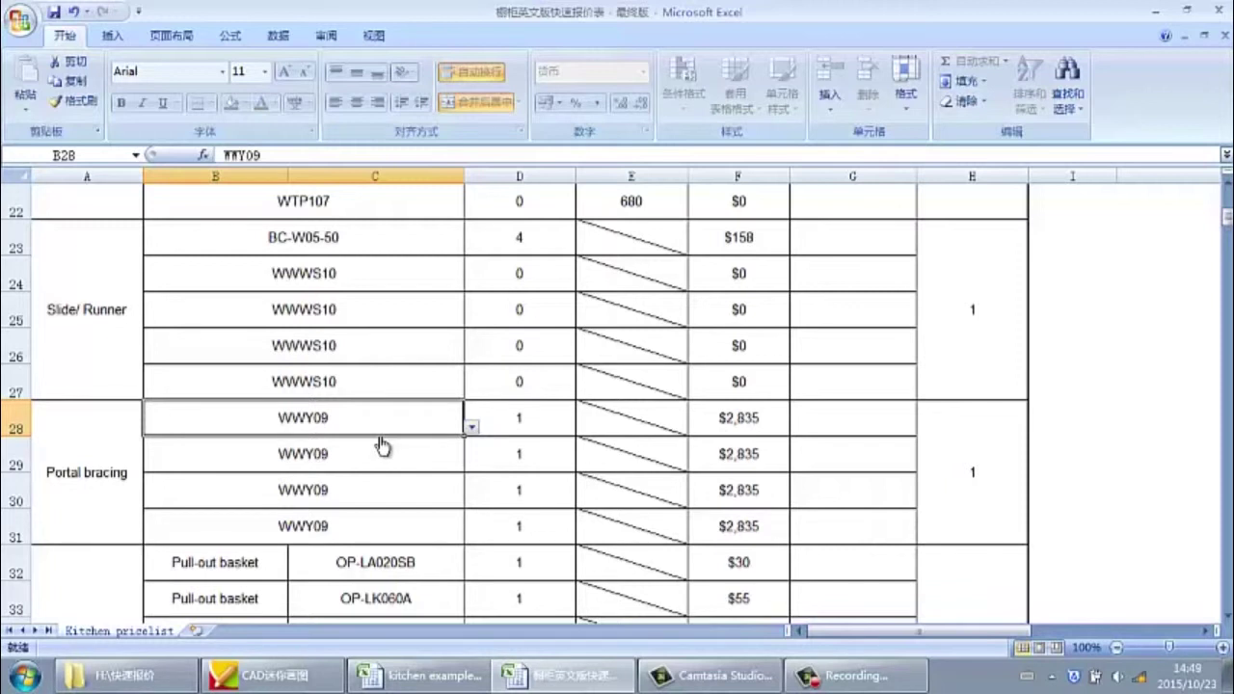
{"action": "left_click", "coordinate": [508, 426]}
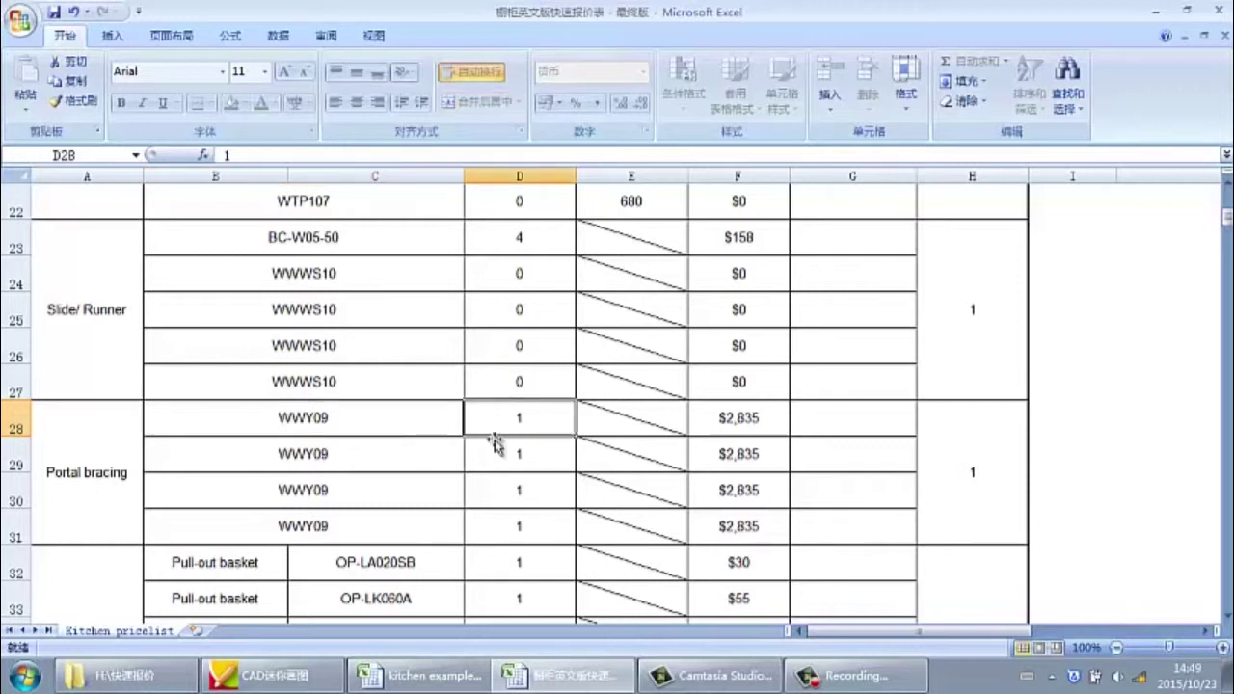
{"action": "left_click", "coordinate": [435, 422]}
{"action": "left_click", "coordinate": [471, 430]}
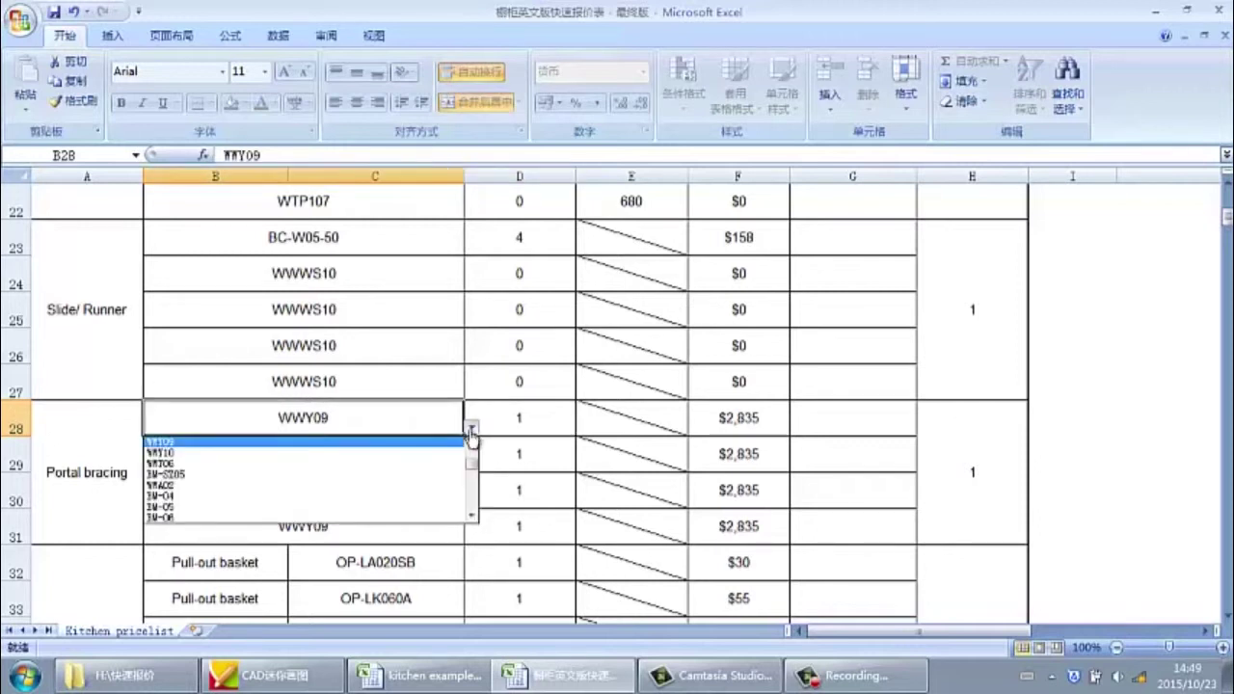
{"action": "left_click", "coordinate": [514, 424]}
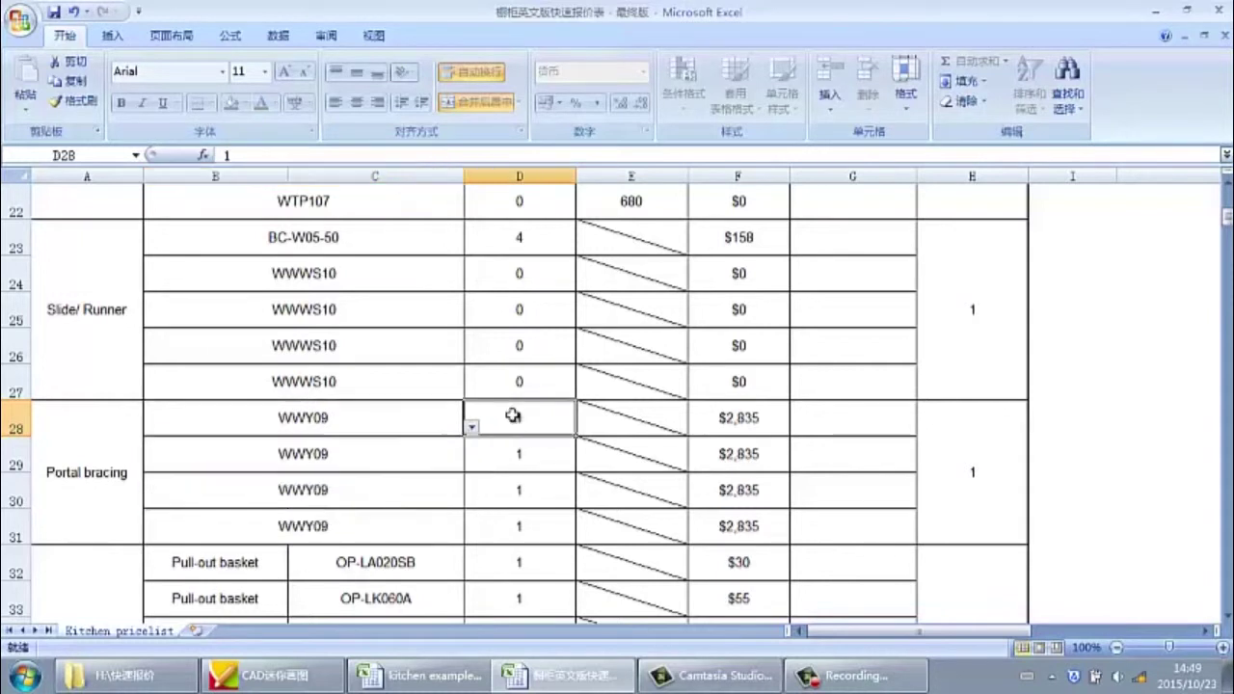
Switch to the CAD drawing and check the wall cabinets beside the range hood in elevation A for portal bracing
{"action": "key", "text": "alt+Tab"}
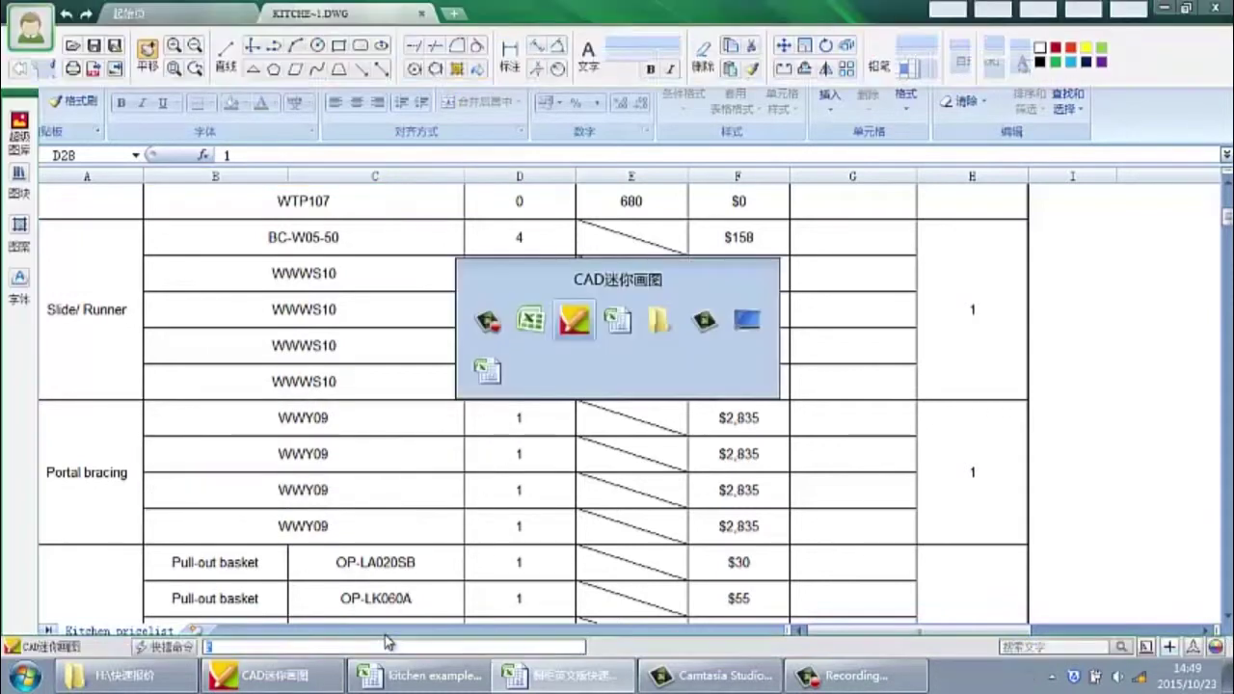
{"action": "scroll", "coordinate": [513, 417], "scroll_direction": "down", "scroll_amount": 5}
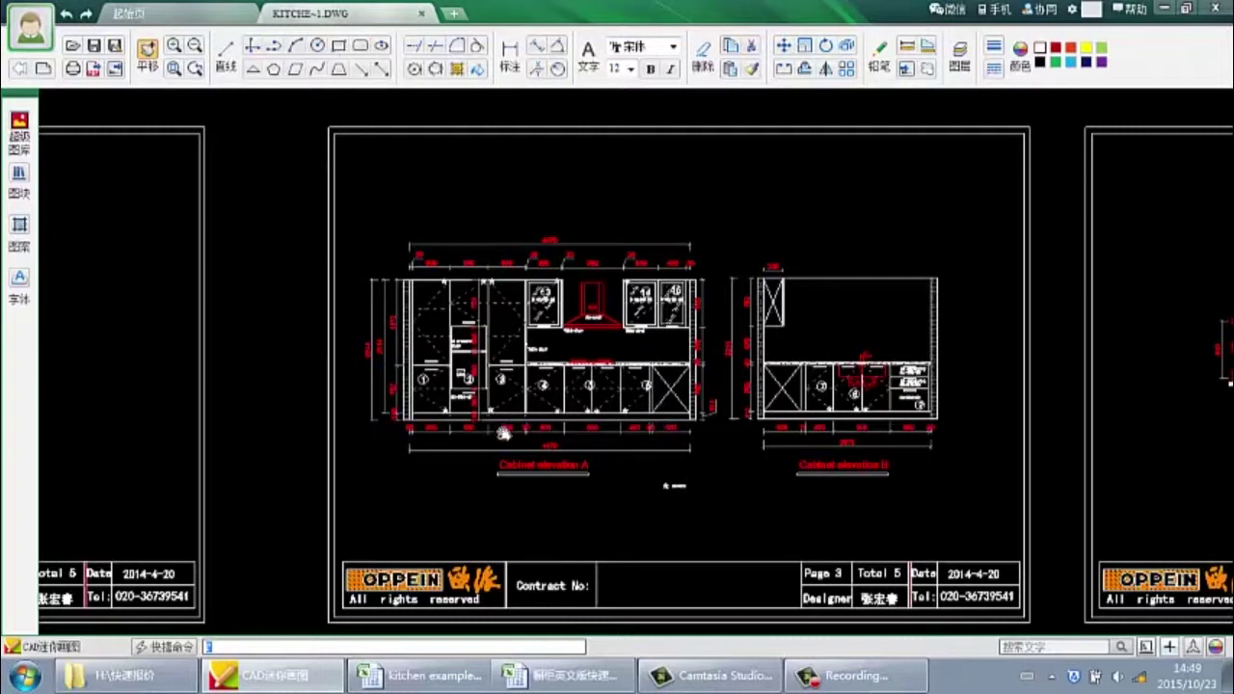
{"action": "scroll", "coordinate": [536, 382], "scroll_direction": "up", "scroll_amount": 4}
{"action": "scroll", "coordinate": [536, 381], "scroll_direction": "up", "scroll_amount": 2}
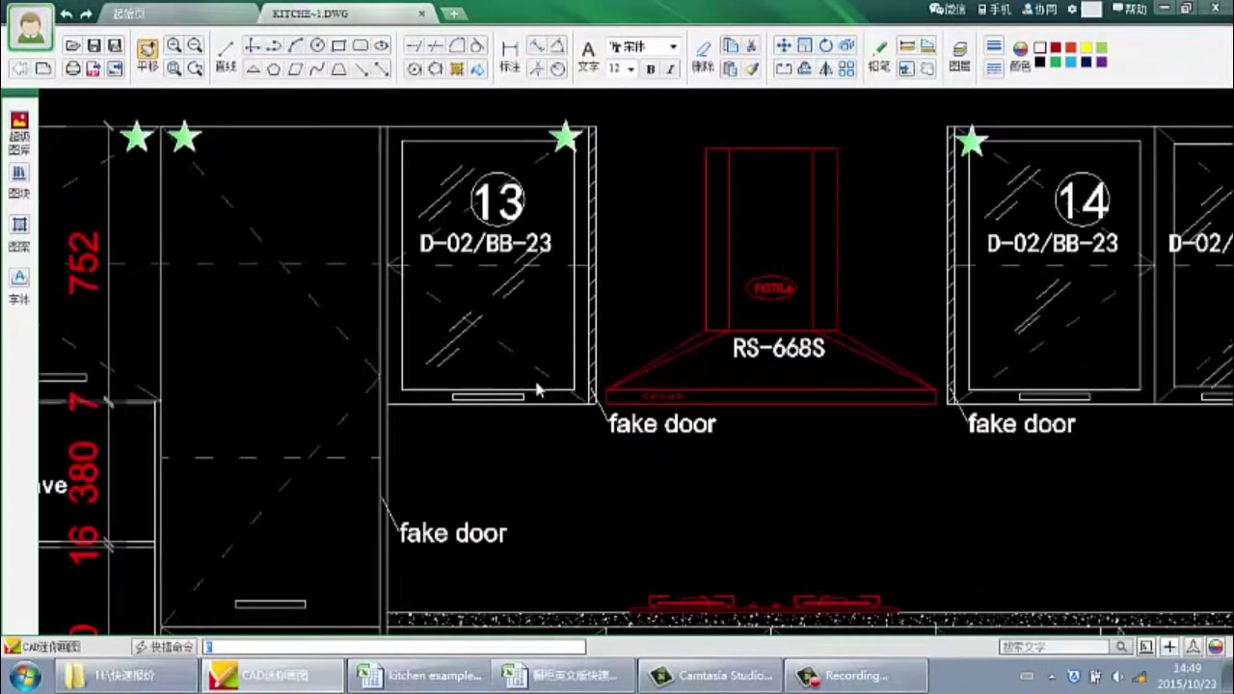
Switch back to the Excel quotation and set all four Portal bracing quantities to 0
{"action": "key", "text": "alt+Tab"}
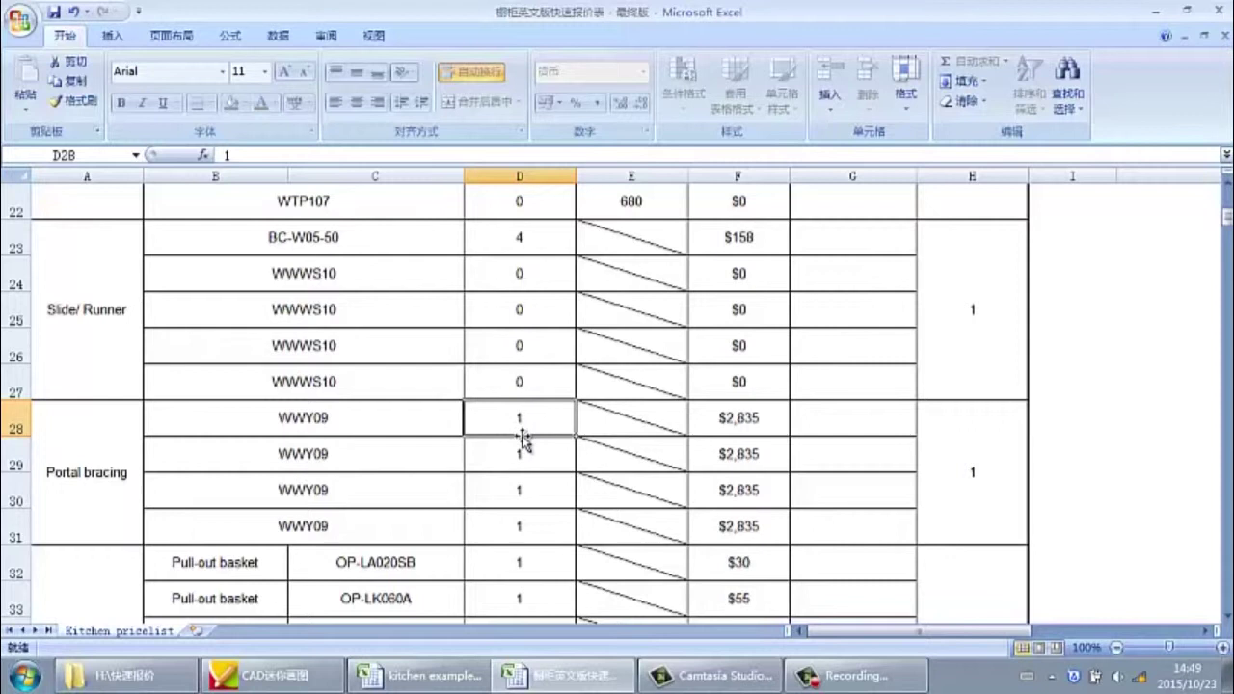
{"action": "type", "text": "0"}
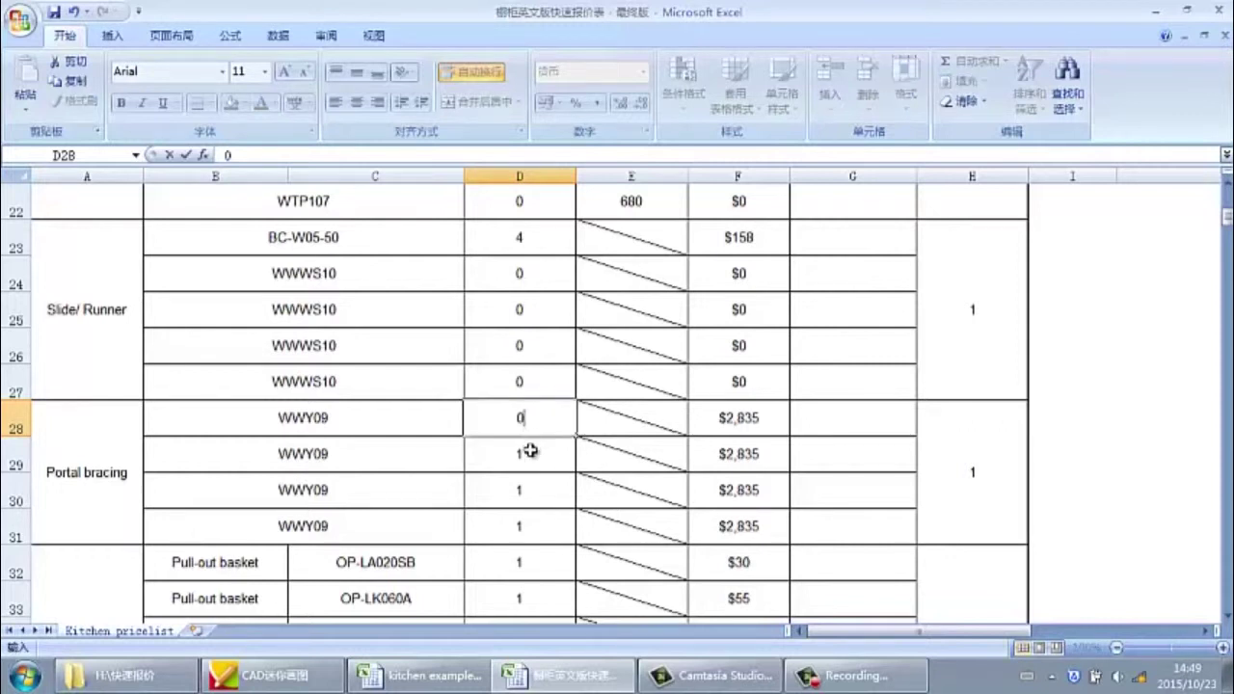
{"action": "left_click", "coordinate": [526, 449]}
{"action": "type", "text": "0"}
{"action": "left_click", "coordinate": [531, 494]}
{"action": "type", "text": "0"}
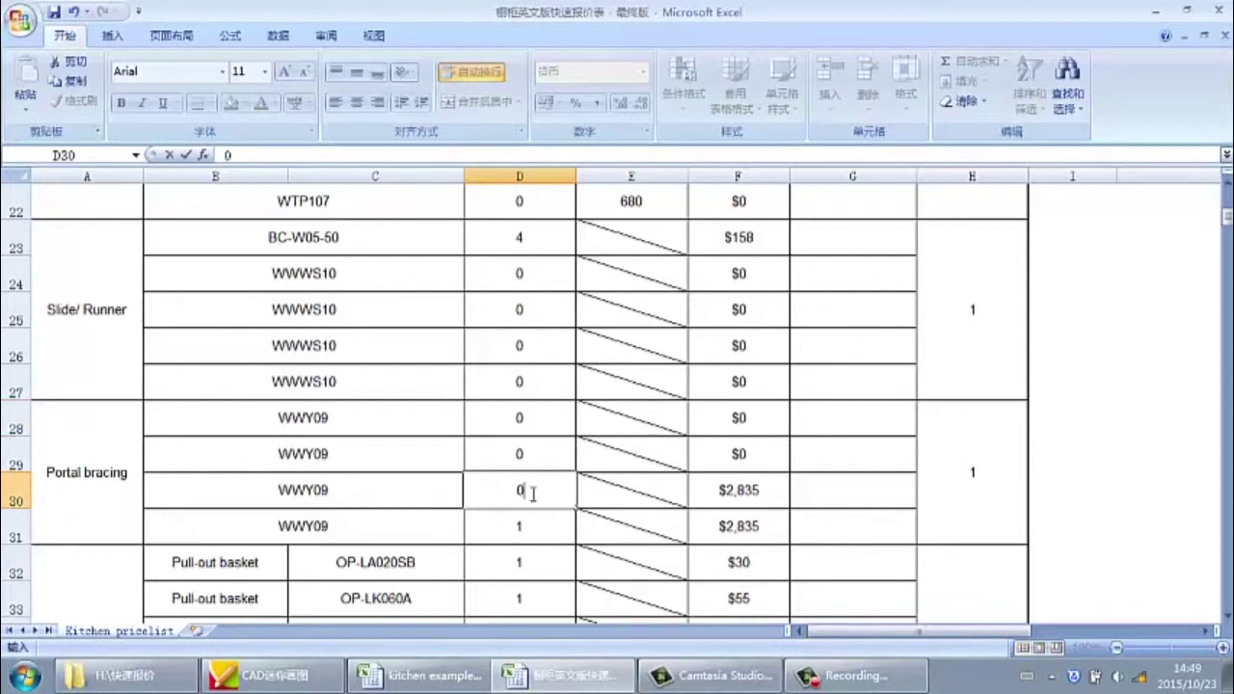
{"action": "left_click", "coordinate": [531, 518]}
{"action": "type", "text": "0"}
{"action": "left_click", "coordinate": [599, 501]}
{"action": "key", "text": "F2"}
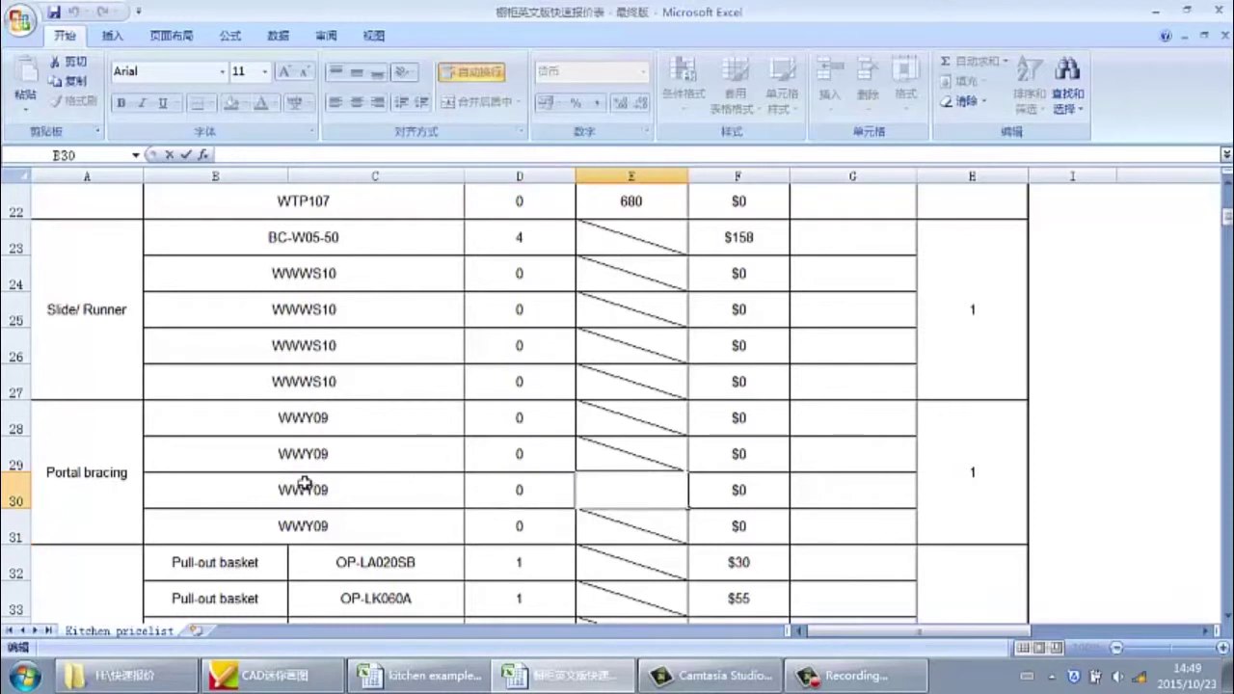
{"action": "left_click", "coordinate": [611, 469]}
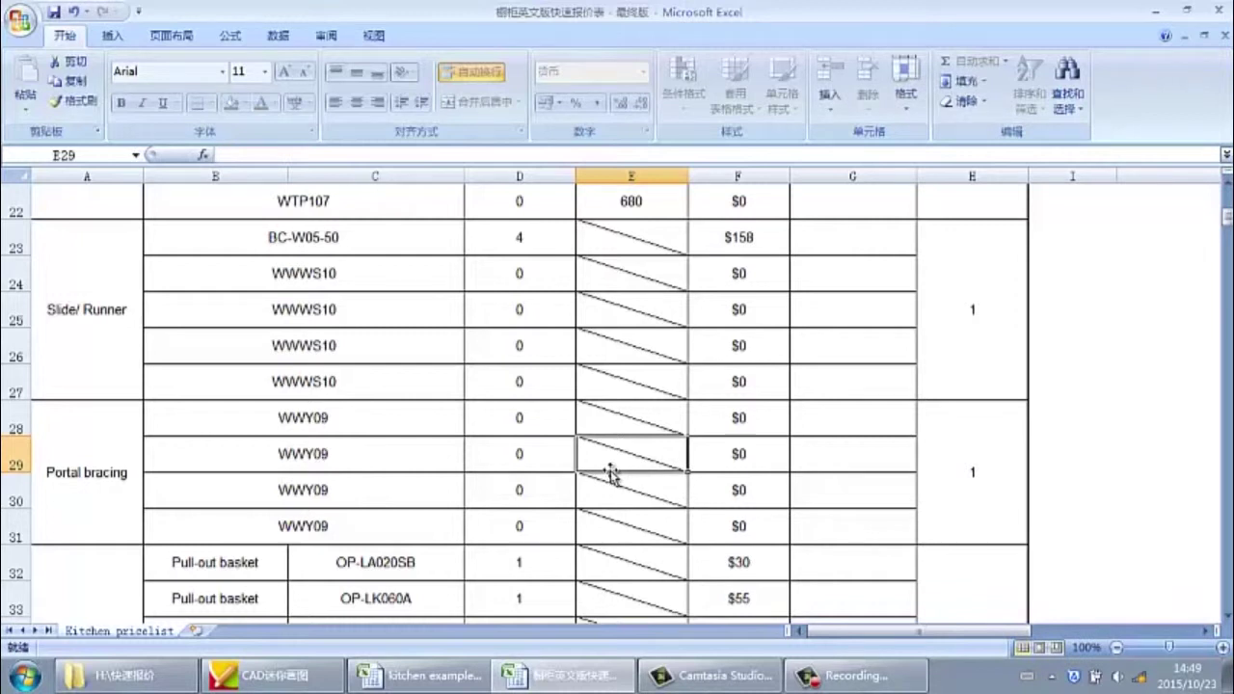
Look over the Functional accessory and Appliance categories and their listed items
{"action": "scroll", "coordinate": [611, 473], "scroll_direction": "down", "scroll_amount": 1}
{"action": "scroll", "coordinate": [609, 471], "scroll_direction": "down", "scroll_amount": 1}
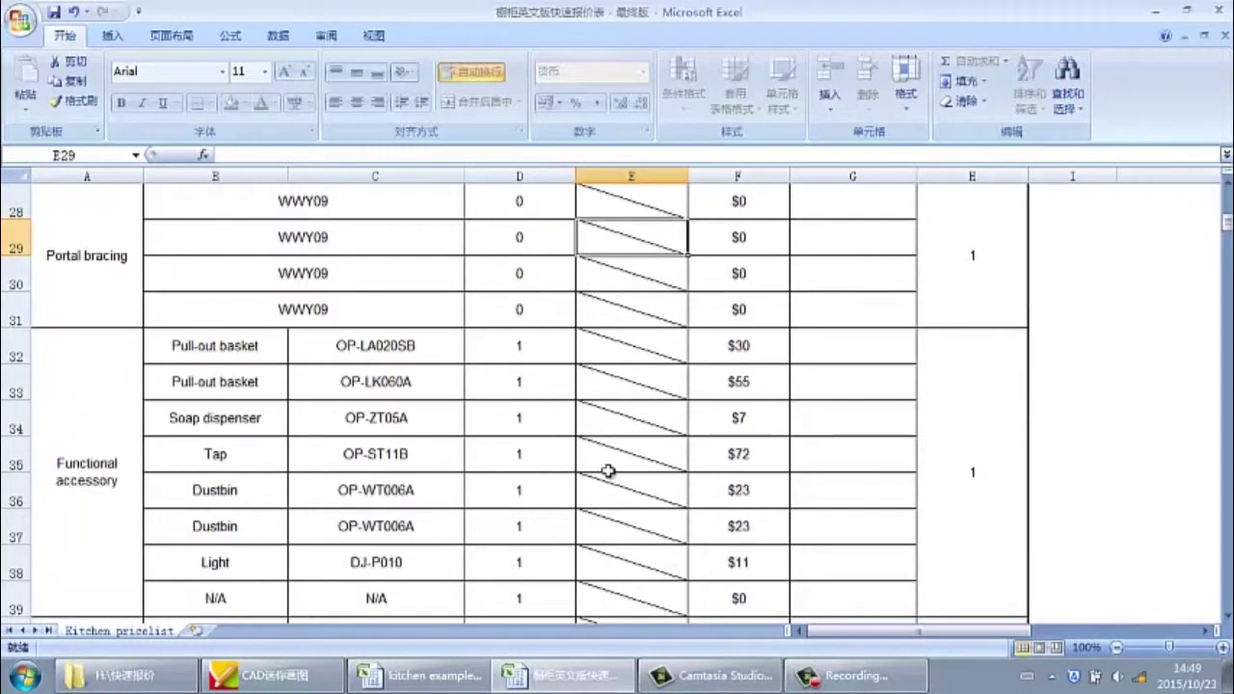
{"action": "scroll", "coordinate": [610, 471], "scroll_direction": "down", "scroll_amount": 1}
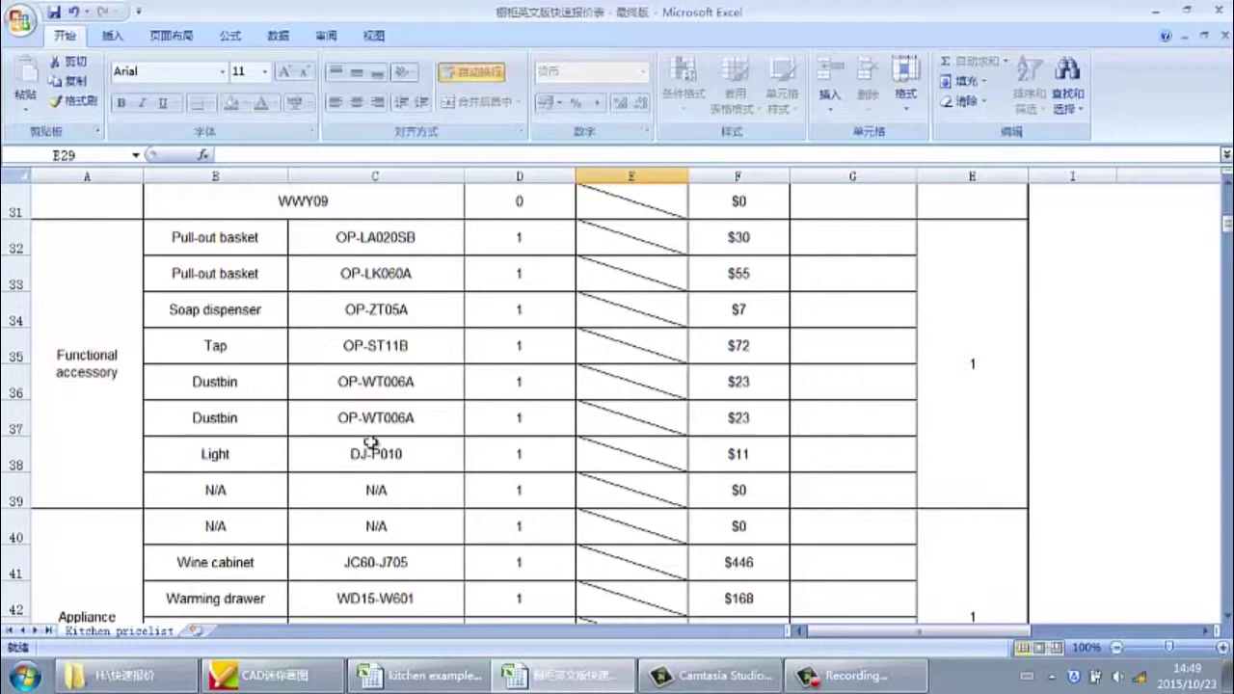
{"action": "left_click", "coordinate": [97, 431]}
{"action": "scroll", "coordinate": [104, 430], "scroll_direction": "down", "scroll_amount": 1}
{"action": "left_click", "coordinate": [108, 458]}
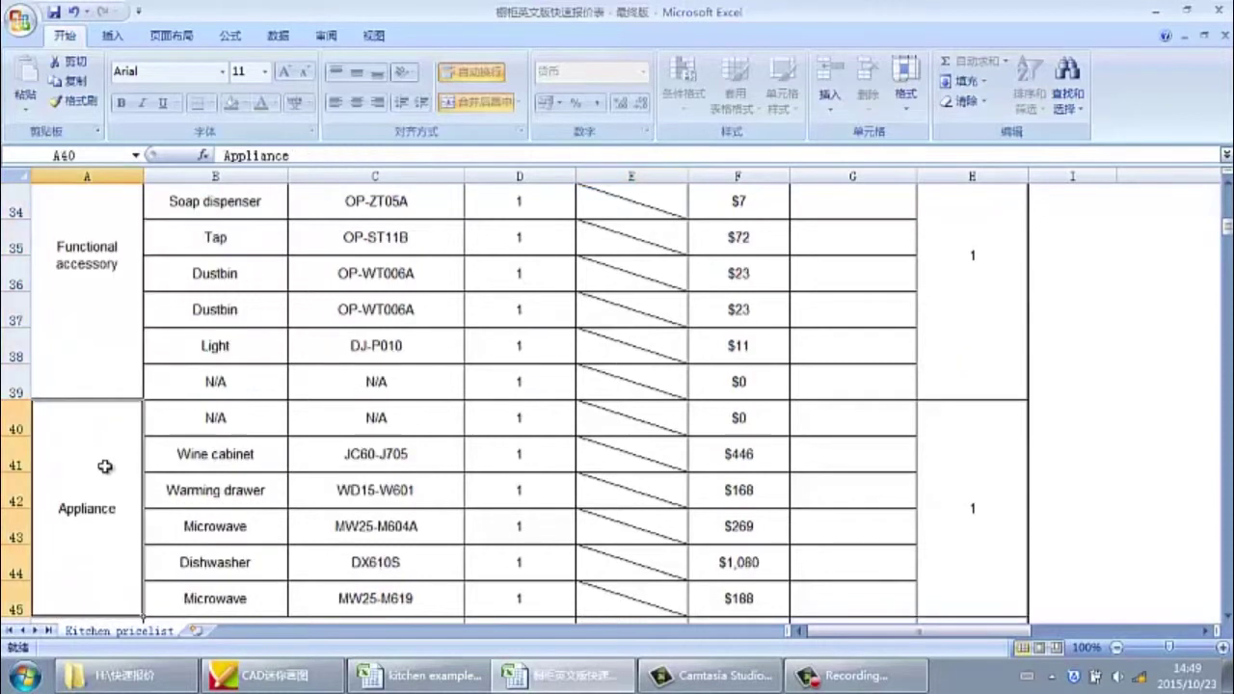
{"action": "left_click", "coordinate": [100, 386]}
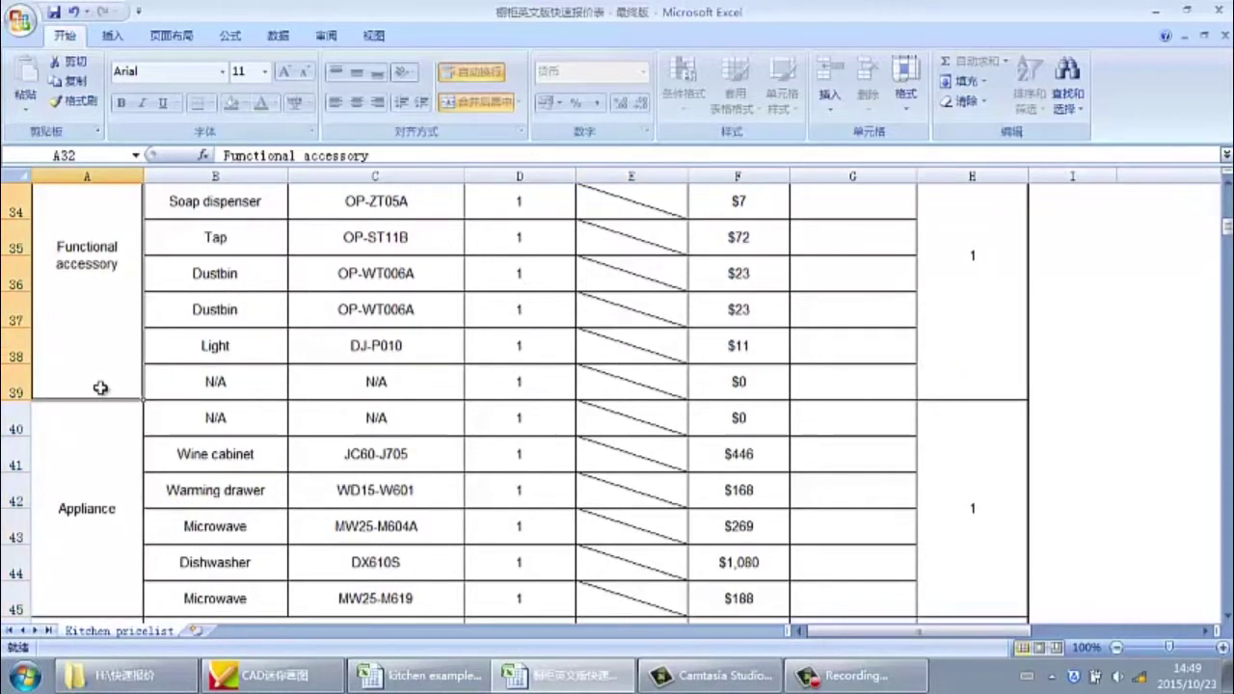
{"action": "scroll", "coordinate": [103, 388], "scroll_direction": "up", "scroll_amount": 1}
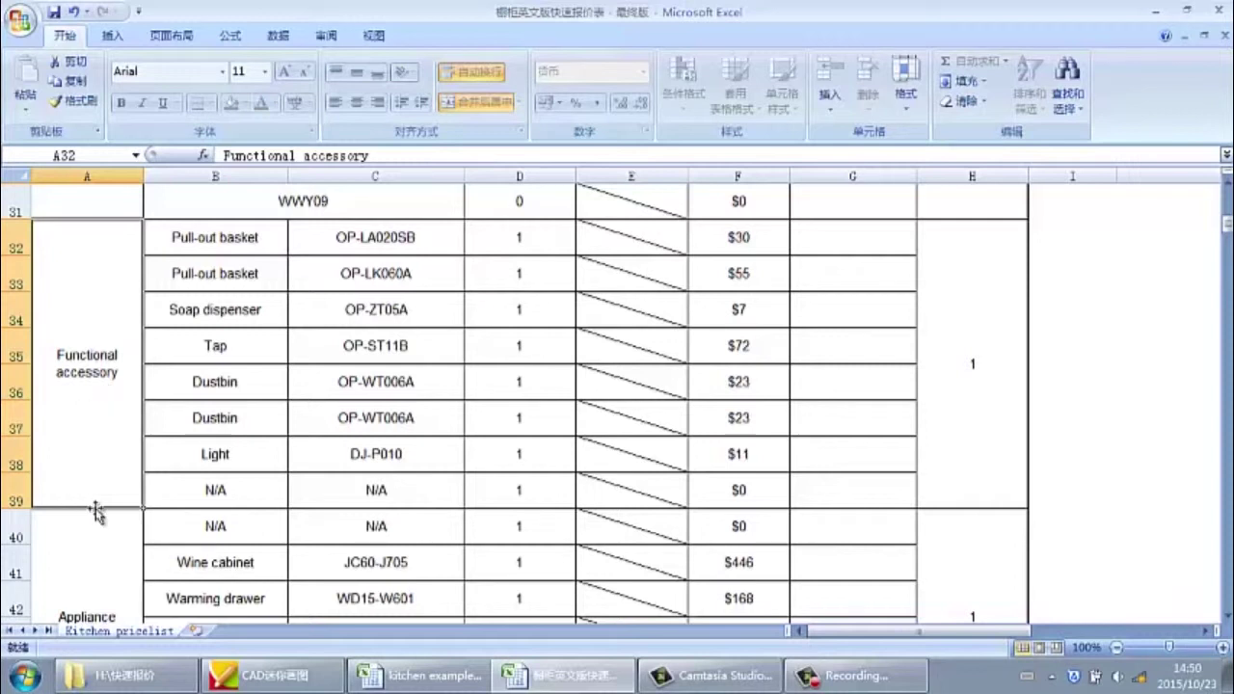
Switch to the CAD drawing and examine the sink cabinet and adjacent drawer cabinet in elevation B for functional accessories
{"action": "key", "text": "alt+Tab"}
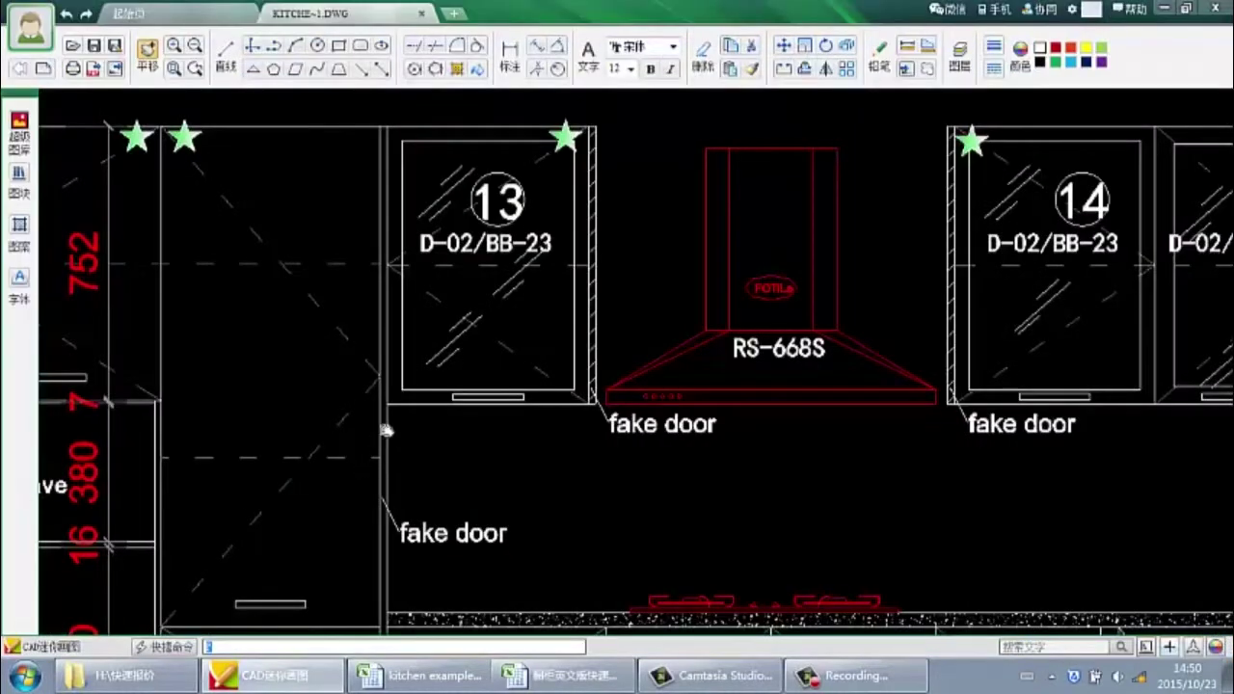
{"action": "scroll", "coordinate": [309, 398], "scroll_direction": "down", "scroll_amount": 5}
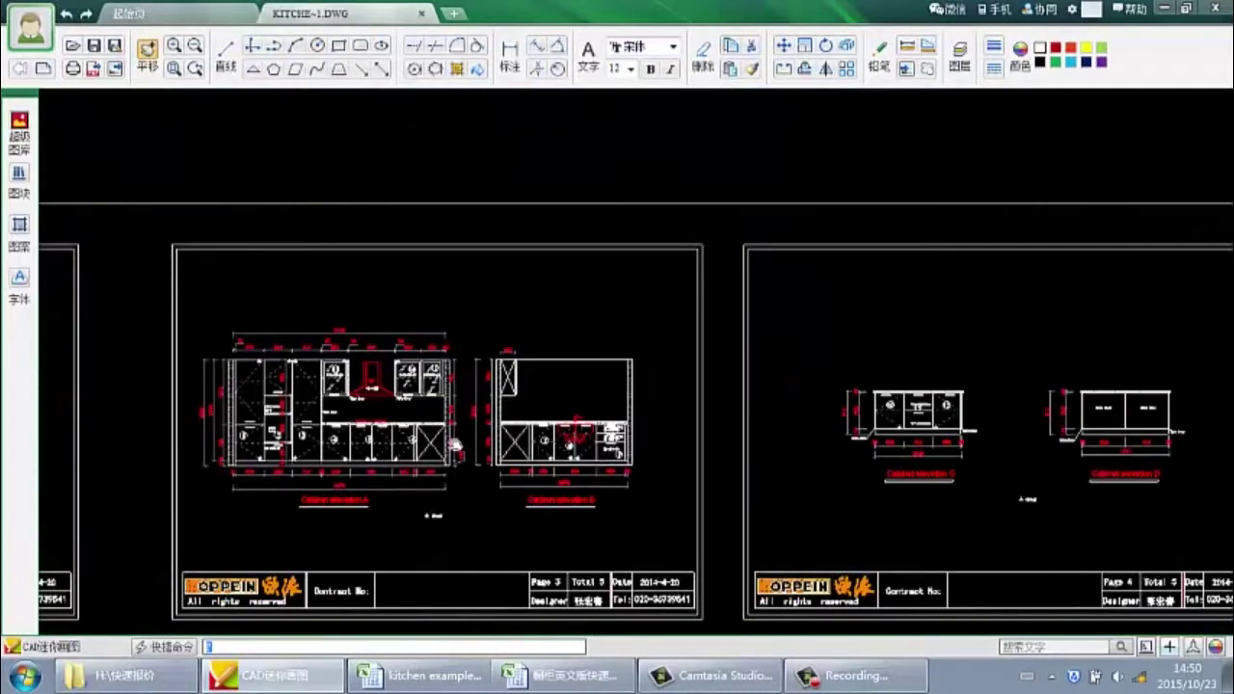
{"action": "scroll", "coordinate": [574, 434], "scroll_direction": "up", "scroll_amount": 5}
{"action": "scroll", "coordinate": [564, 435], "scroll_direction": "down", "scroll_amount": 1}
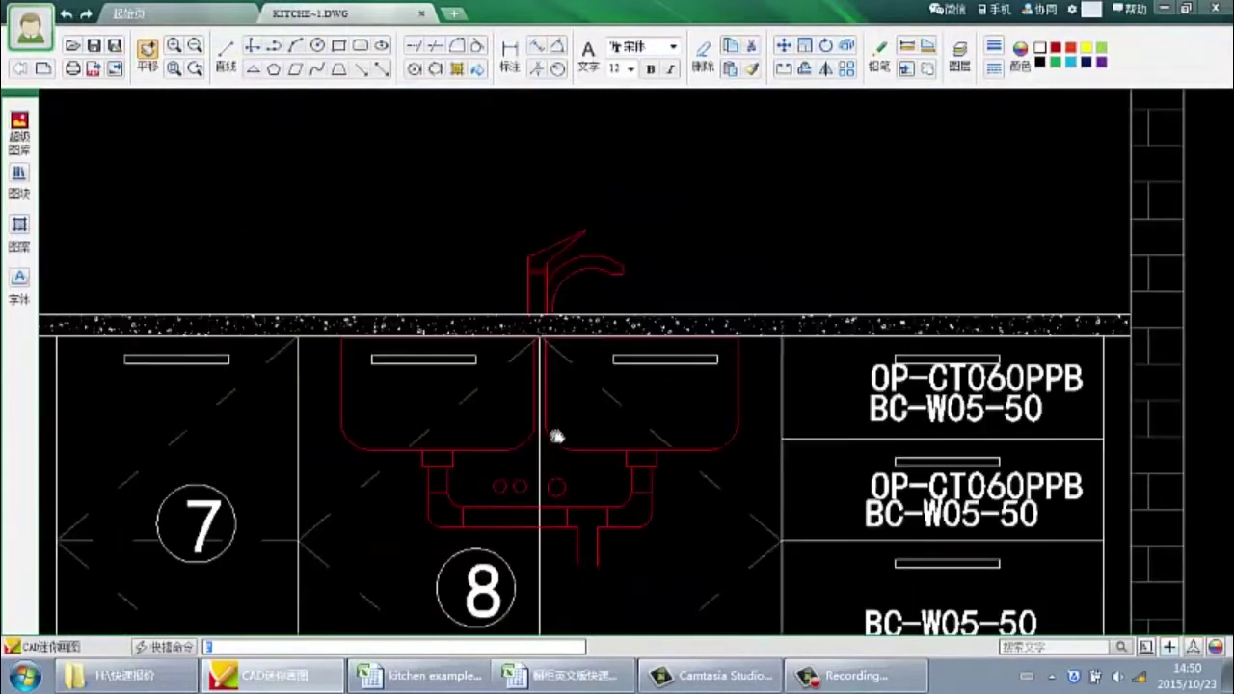
{"action": "scroll", "coordinate": [521, 436], "scroll_direction": "down", "scroll_amount": 1}
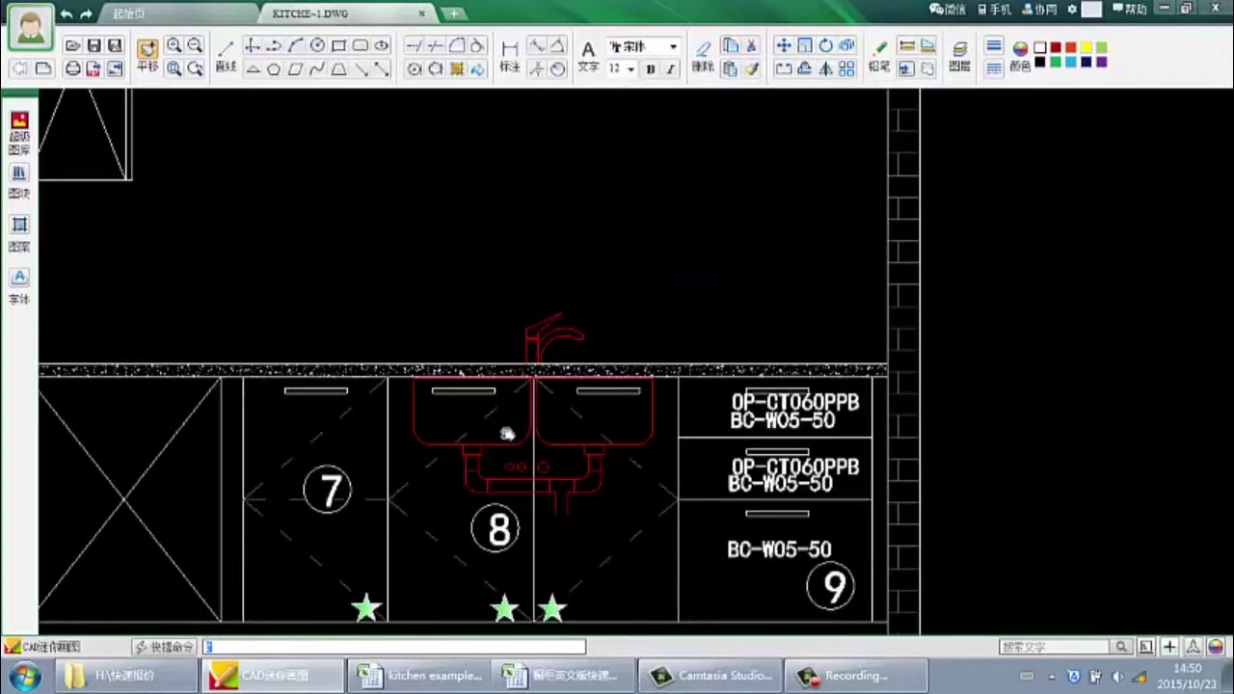
Read the sink code in the countertop page's specification table, and recheck the accessory codes on elevation B's drawer cabinet
{"action": "scroll", "coordinate": [507, 434], "scroll_direction": "down", "scroll_amount": 3}
{"action": "left_click_drag", "start_coordinate": [923, 459], "coordinate": [546, 422]}
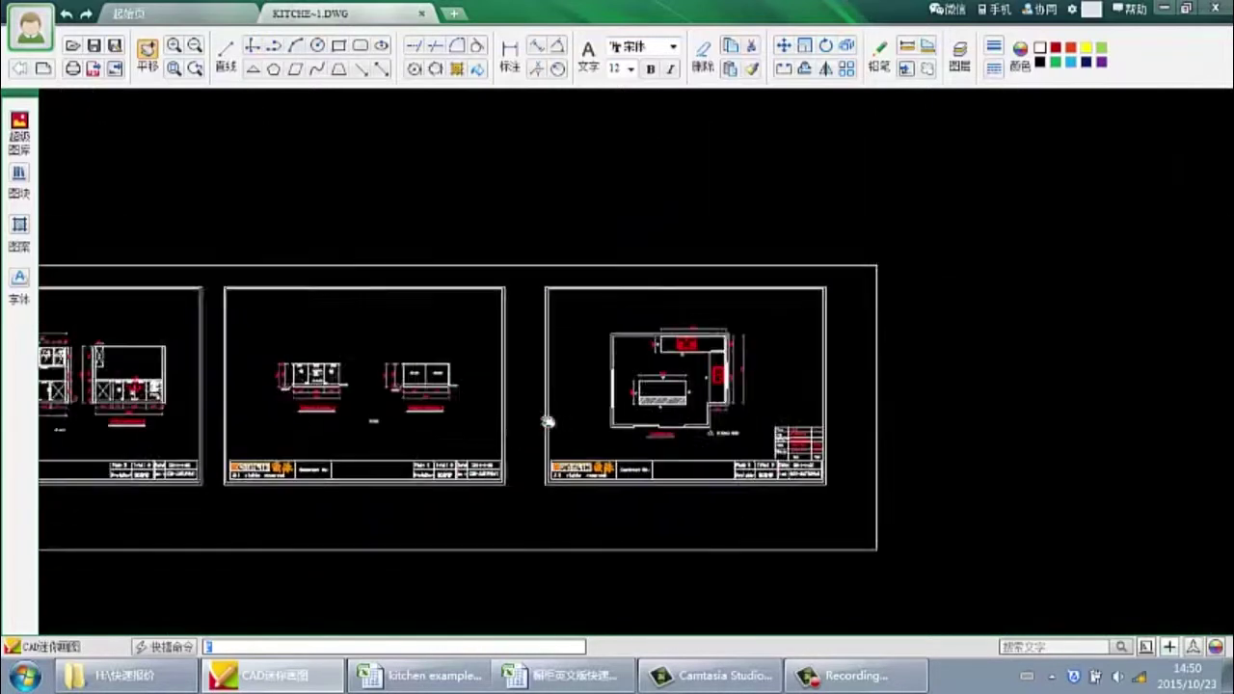
{"action": "scroll", "coordinate": [768, 433], "scroll_direction": "up", "scroll_amount": 5}
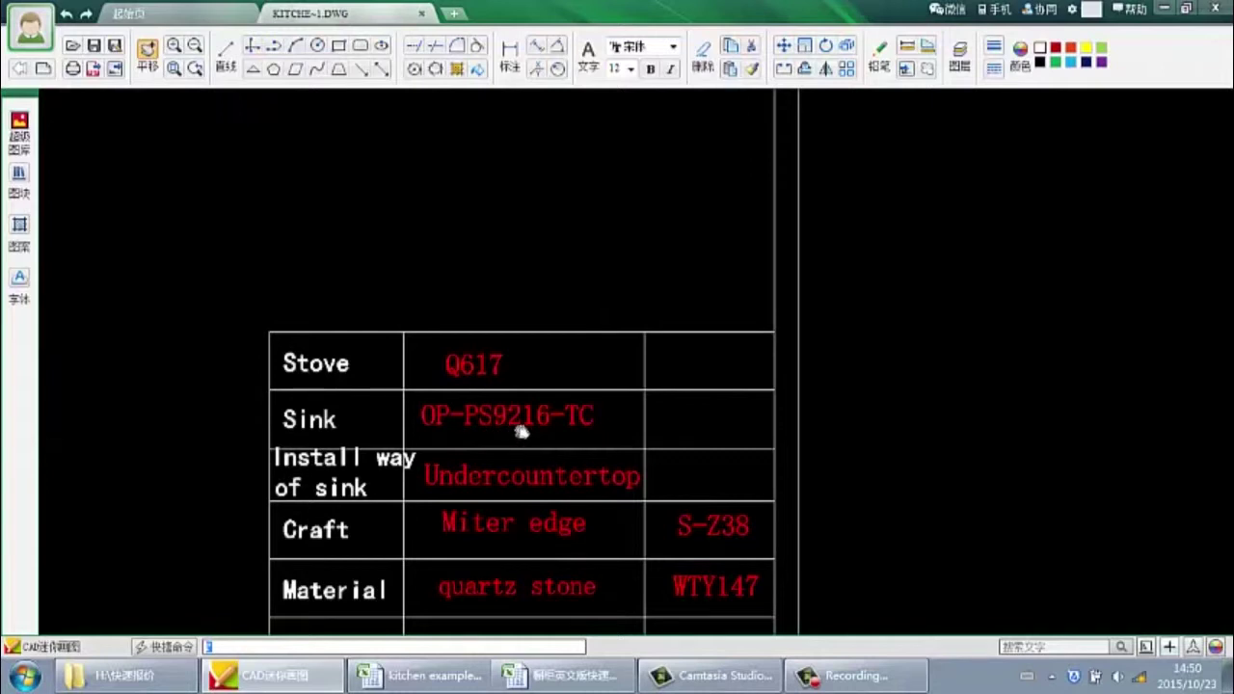
{"action": "scroll", "coordinate": [578, 434], "scroll_direction": "down", "scroll_amount": 6}
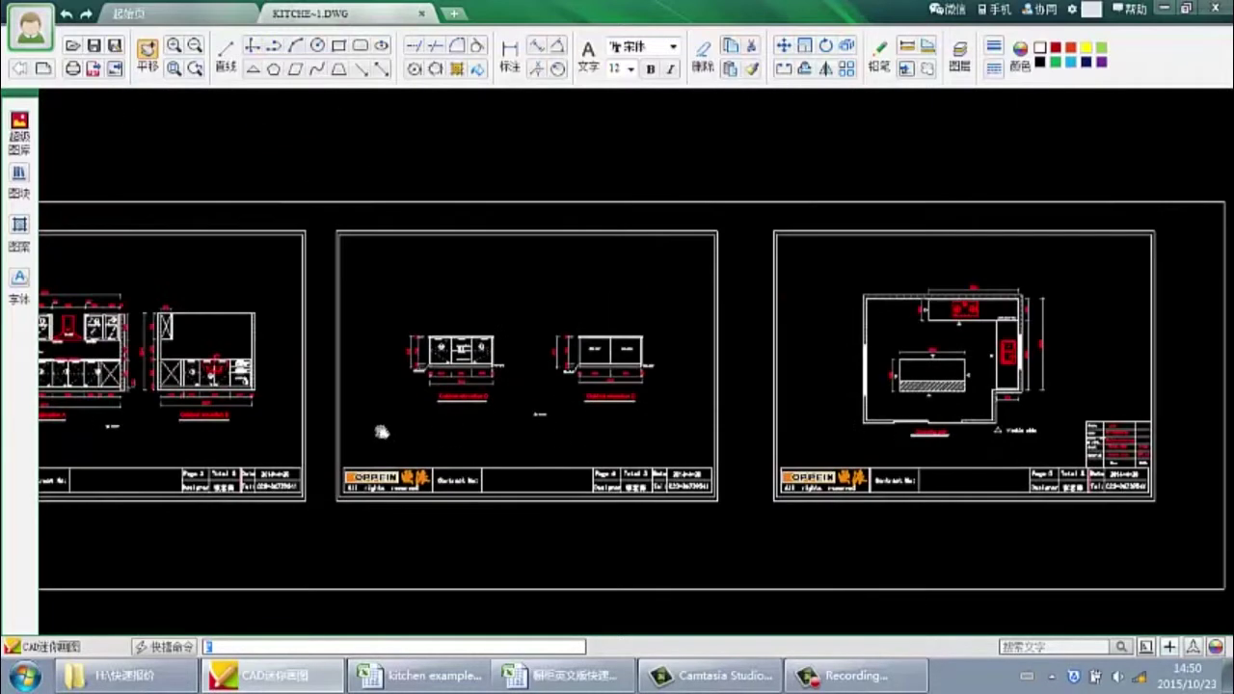
{"action": "left_click_drag", "start_coordinate": [382, 432], "coordinate": [710, 427]}
{"action": "scroll", "coordinate": [655, 391], "scroll_direction": "up", "scroll_amount": 4}
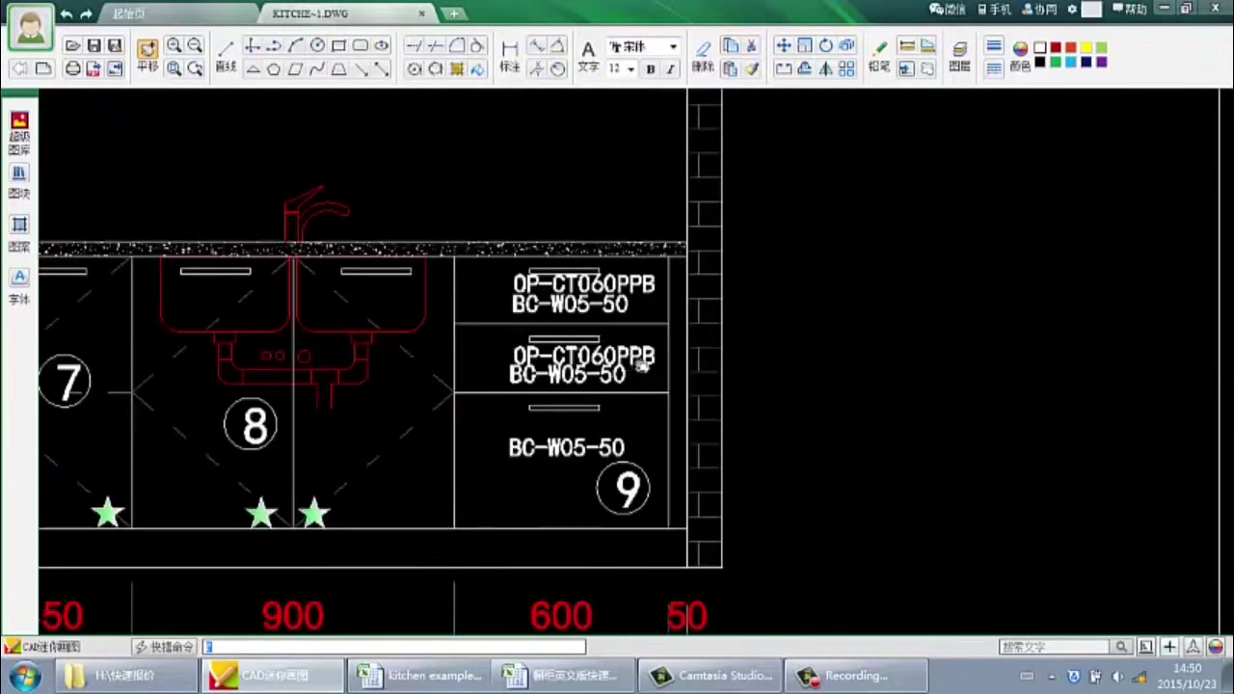
Examine the accessory codes on drawer cabinet 9 and on middle cabinet 11 in the adjacent elevation
{"action": "scroll", "coordinate": [584, 303], "scroll_direction": "up", "scroll_amount": 2}
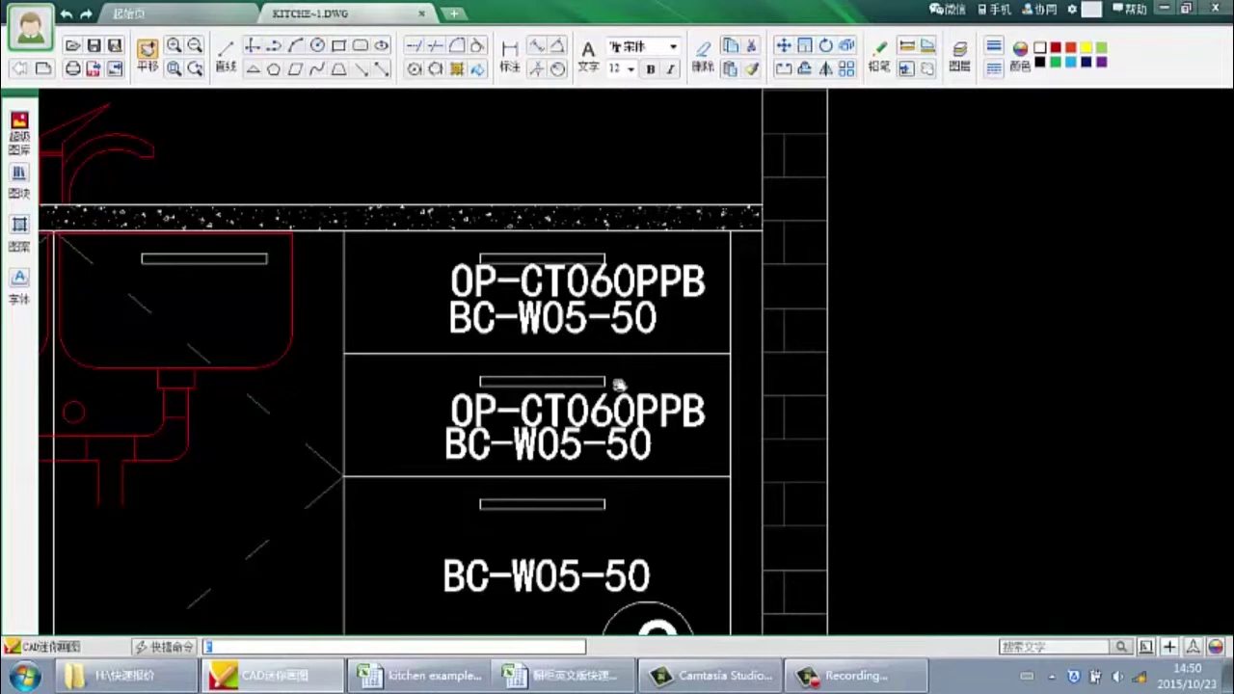
{"action": "scroll", "coordinate": [623, 353], "scroll_direction": "down", "scroll_amount": 3}
{"action": "scroll", "coordinate": [623, 354], "scroll_direction": "down", "scroll_amount": 3}
{"action": "left_click_drag", "start_coordinate": [905, 385], "coordinate": [488, 353]}
{"action": "scroll", "coordinate": [488, 352], "scroll_direction": "down", "scroll_amount": 1}
{"action": "scroll", "coordinate": [706, 301], "scroll_direction": "up", "scroll_amount": 5}
{"action": "left_click_drag", "start_coordinate": [737, 290], "coordinate": [619, 430]}
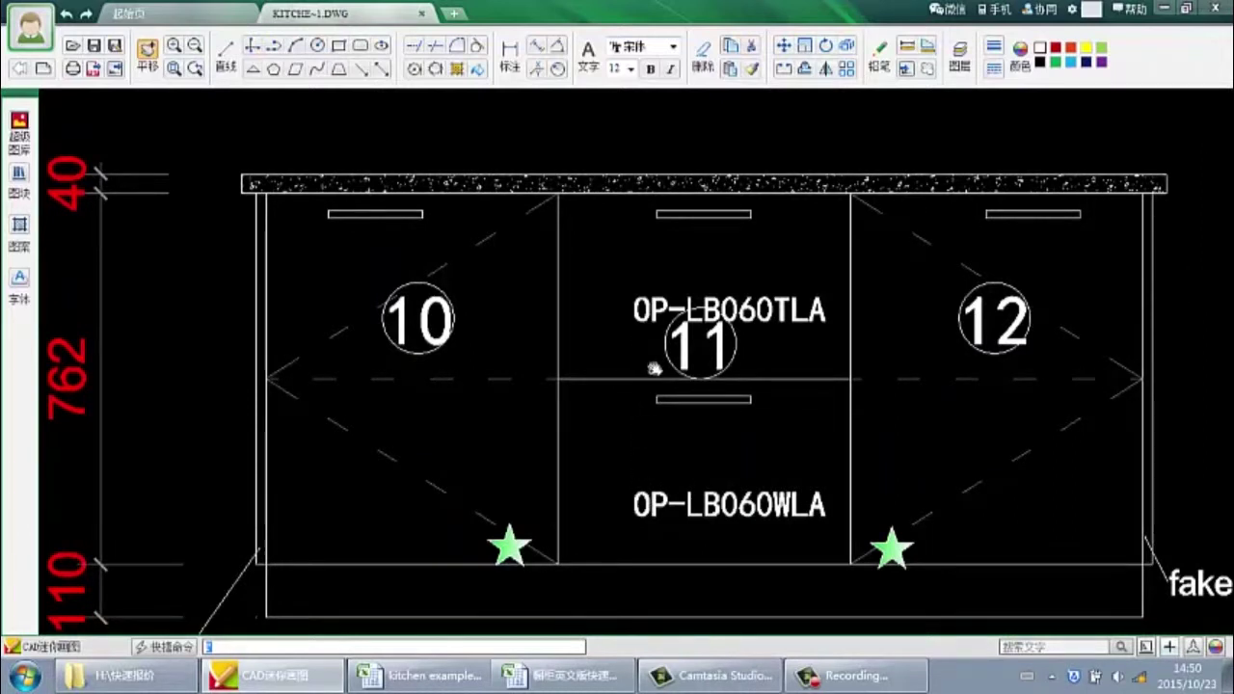
Switch to the Excel quotation and change the first Functional accessory item to Sink
{"action": "key", "text": "alt+Tab"}
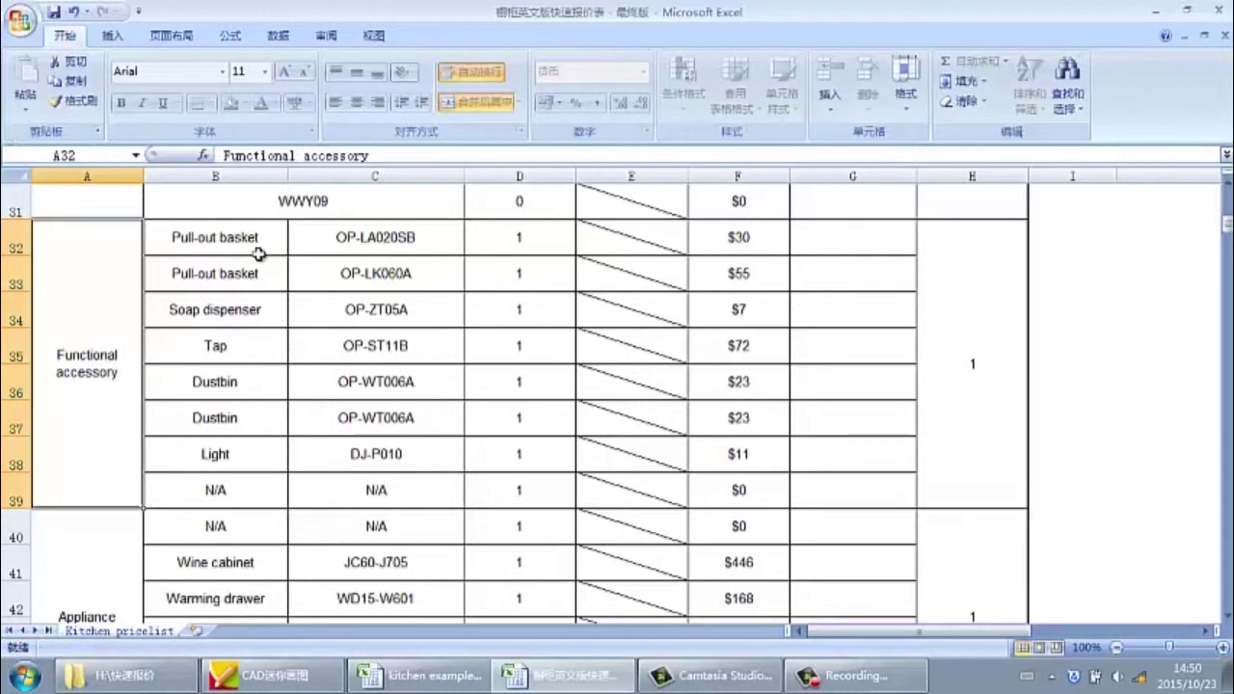
{"action": "left_click", "coordinate": [257, 246]}
{"action": "left_click", "coordinate": [295, 246]}
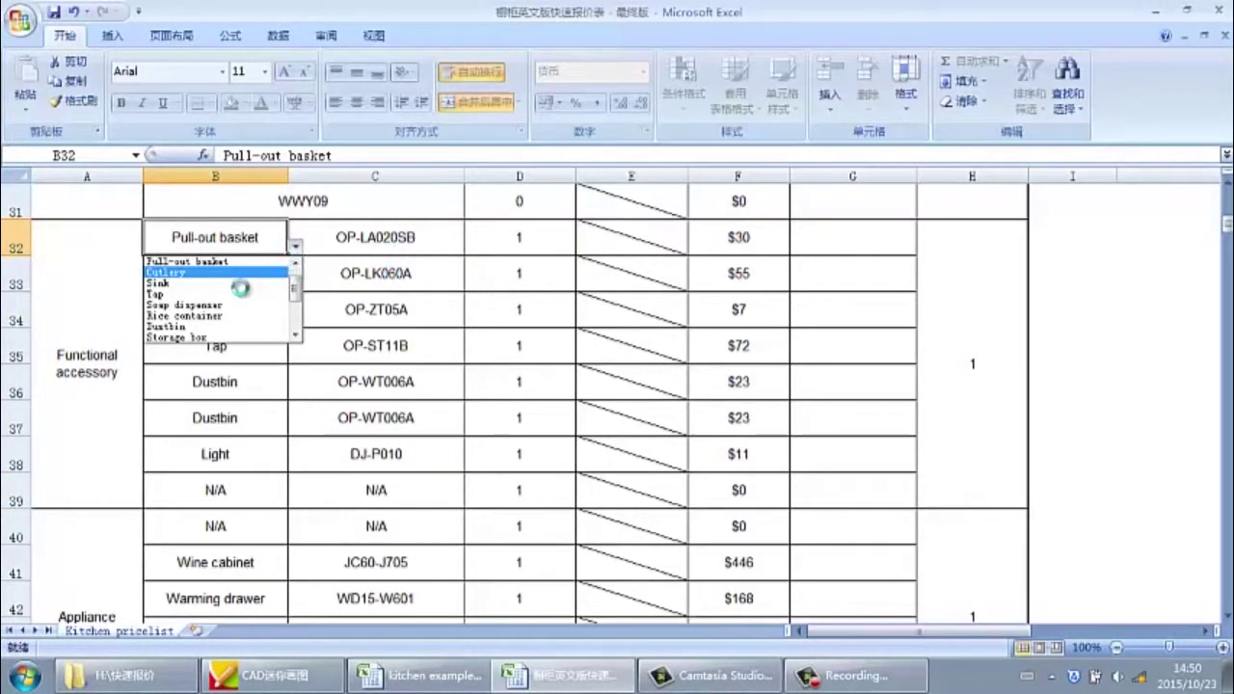
{"action": "left_click", "coordinate": [222, 283]}
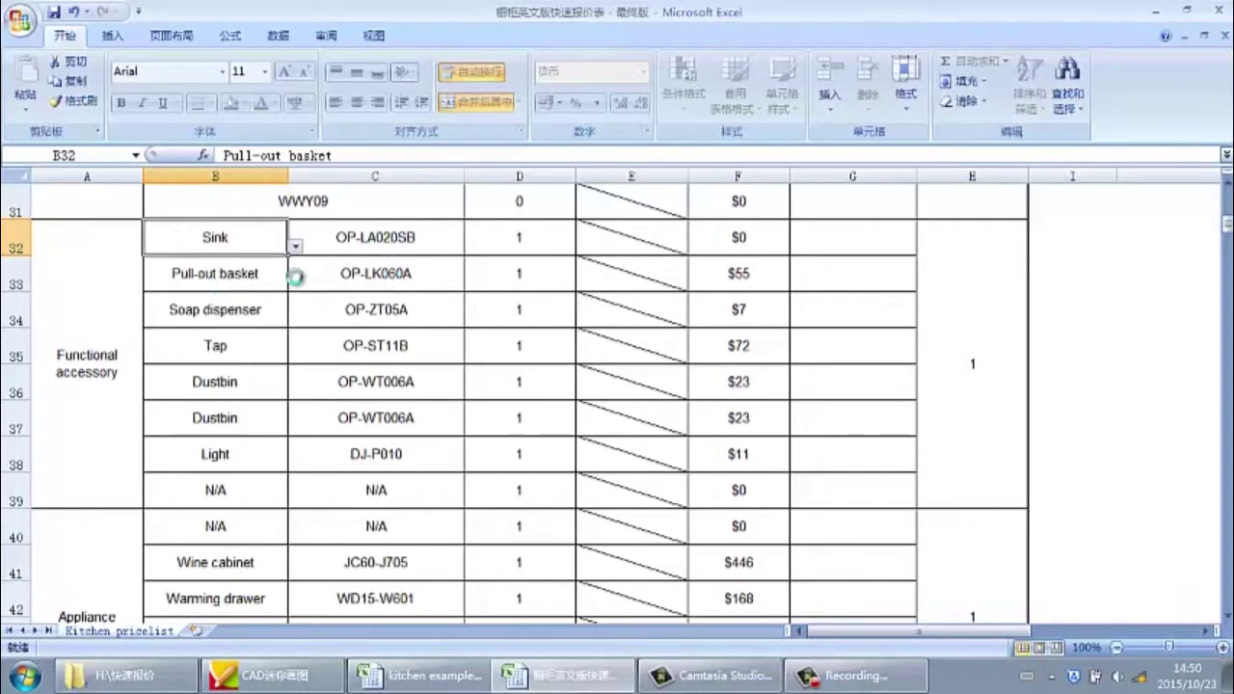
Look up the sink code in the CAD specification table and set the Excel sink row to OP-PS9216-TC with quantity 1
{"action": "left_click", "coordinate": [355, 246]}
{"action": "key", "text": "alt+Tab"}
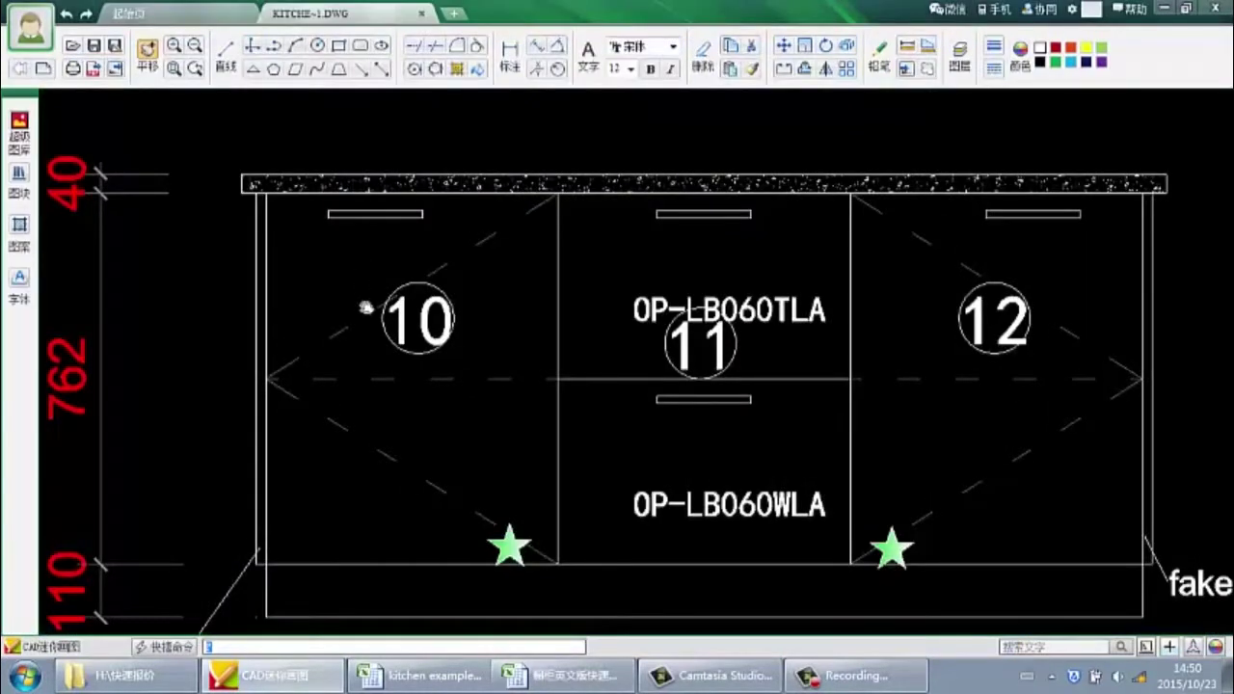
{"action": "scroll", "coordinate": [328, 279], "scroll_direction": "down", "scroll_amount": 5}
{"action": "scroll", "coordinate": [705, 336], "scroll_direction": "up", "scroll_amount": 5}
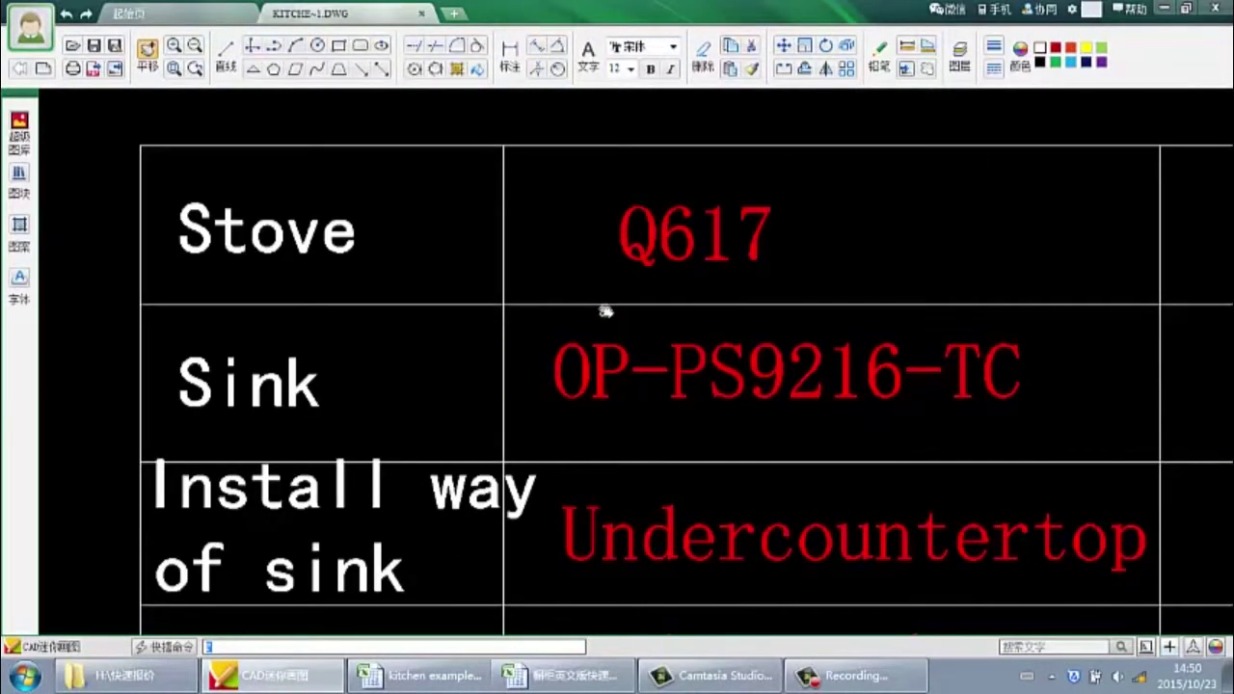
{"action": "key", "text": "alt+Tab"}
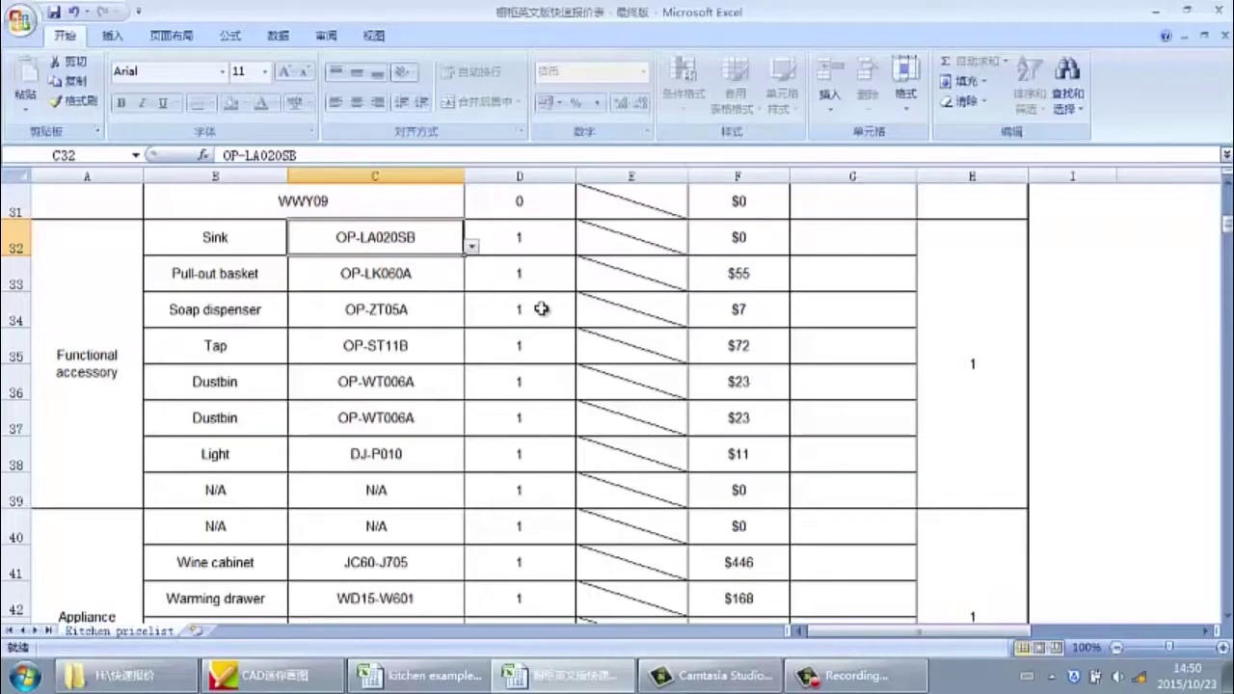
{"action": "left_click", "coordinate": [472, 248]}
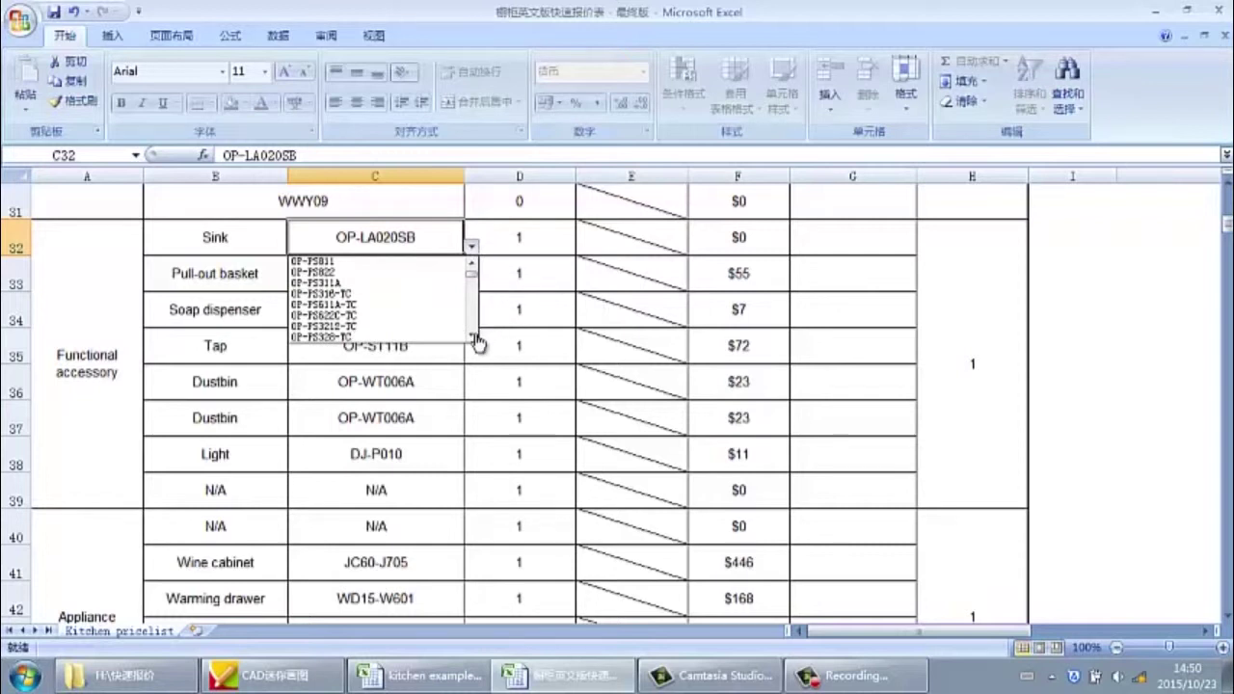
{"action": "left_click_drag", "start_coordinate": [473, 337], "coordinate": [473, 338]}
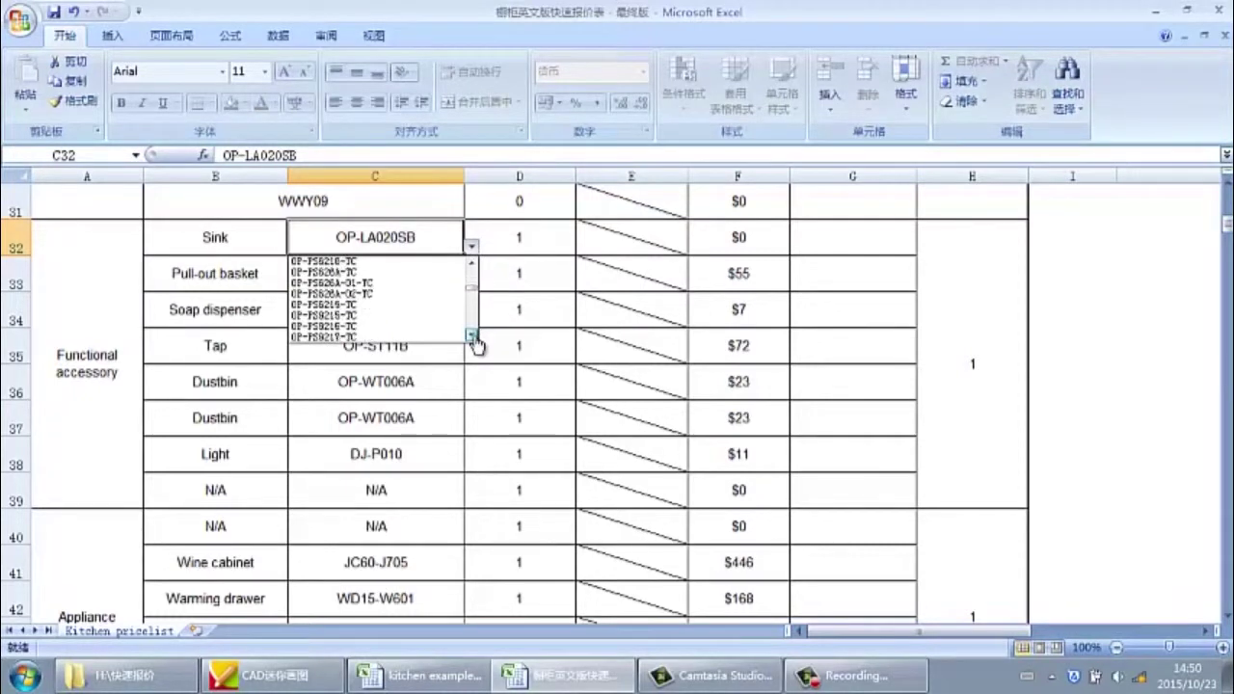
{"action": "left_click", "coordinate": [341, 324]}
{"action": "left_click", "coordinate": [531, 245]}
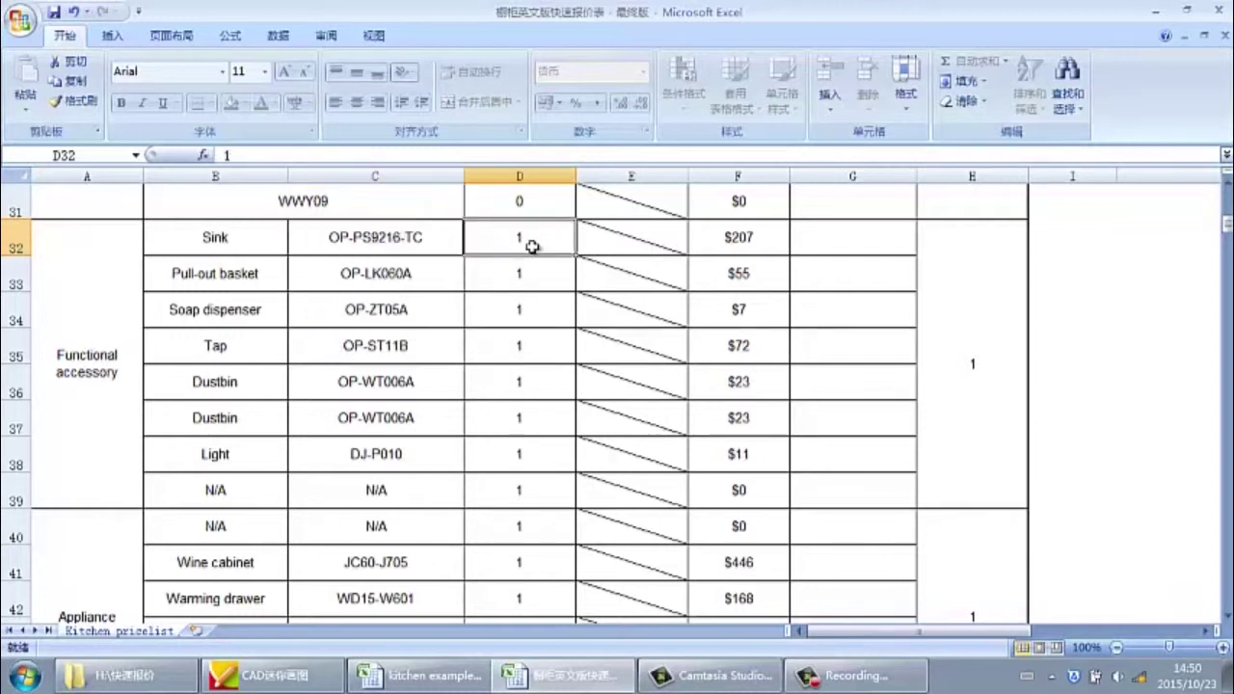
{"action": "type", "text": "11"}
{"action": "key", "text": "BackSpace"}
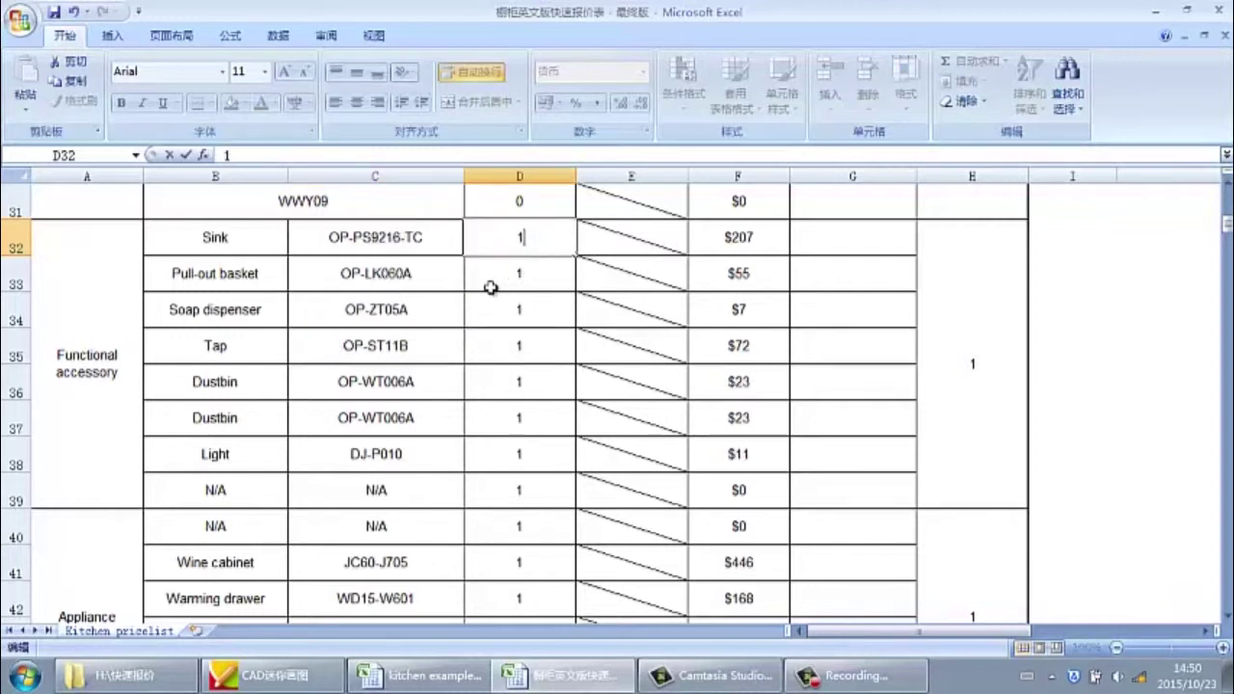
{"action": "left_click", "coordinate": [440, 284]}
Check cabinet 11's upper drawer in the CAD drawing and set the Excel pull-out basket's code to OP-LB060TLA
{"action": "left_click", "coordinate": [271, 273]}
{"action": "key", "text": "alt+Tab"}
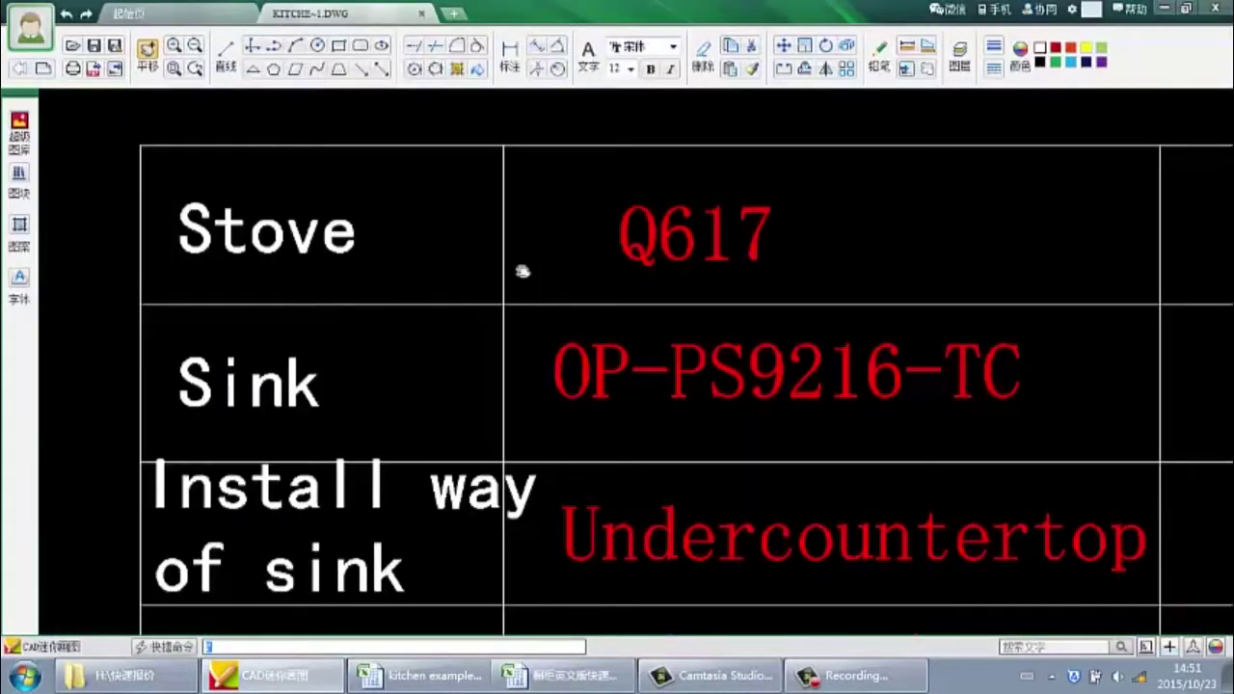
{"action": "scroll", "coordinate": [522, 271], "scroll_direction": "down", "scroll_amount": 8}
{"action": "scroll", "coordinate": [548, 286], "scroll_direction": "up", "scroll_amount": 10}
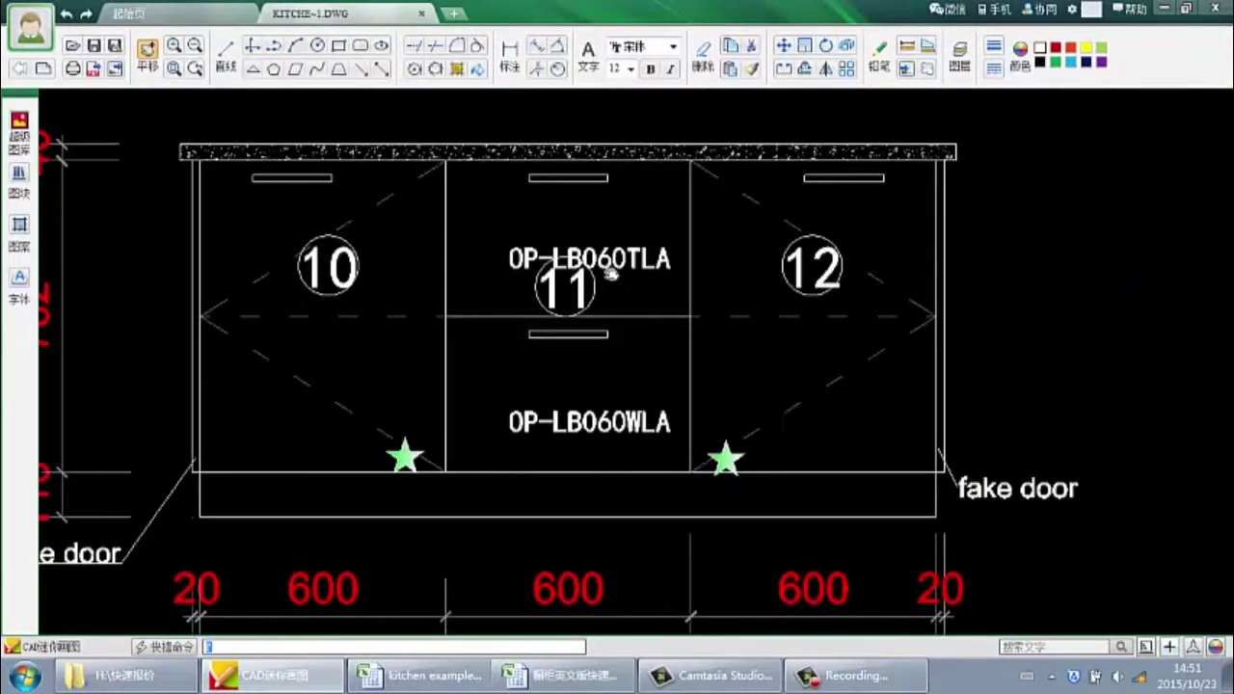
{"action": "key", "text": "alt+Tab"}
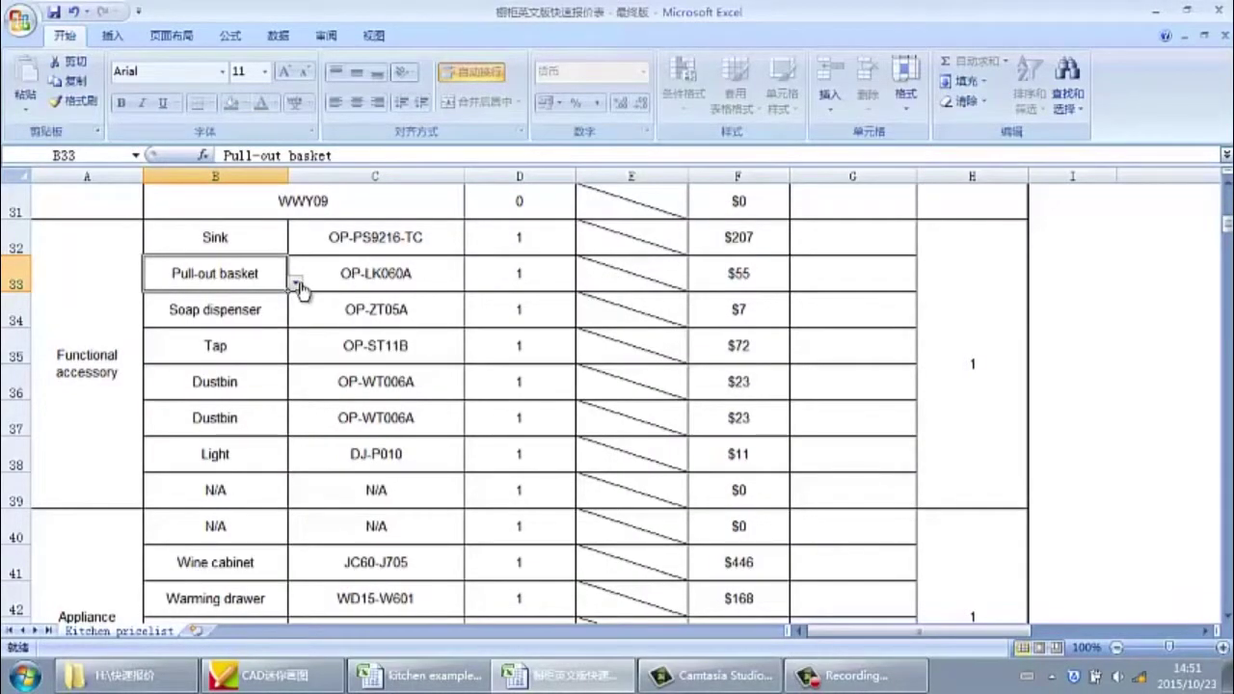
{"action": "left_click", "coordinate": [375, 277]}
{"action": "left_click", "coordinate": [471, 285]}
{"action": "key", "text": "Down"}
{"action": "key", "text": "Down"}
{"action": "key", "text": "Down"}
{"action": "key", "text": "Down"}
{"action": "key", "text": "Down"}
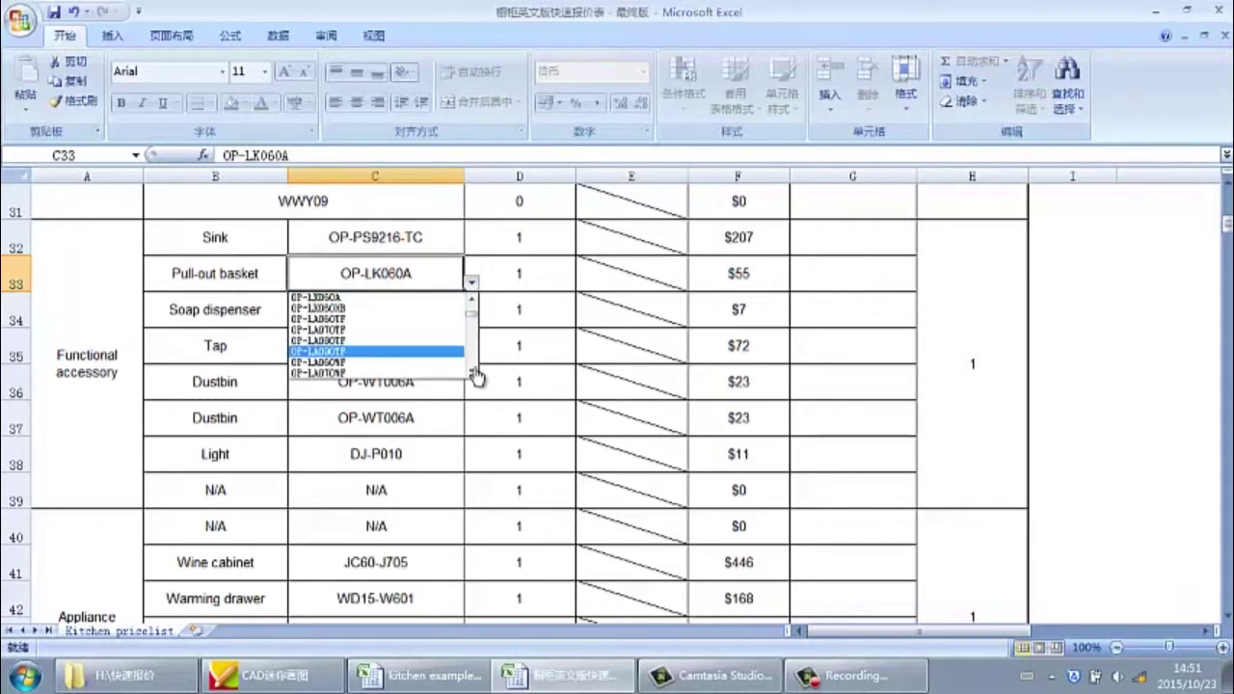
{"action": "left_click", "coordinate": [473, 377]}
{"action": "left_click", "coordinate": [474, 377]}
{"action": "left_click", "coordinate": [424, 375]}
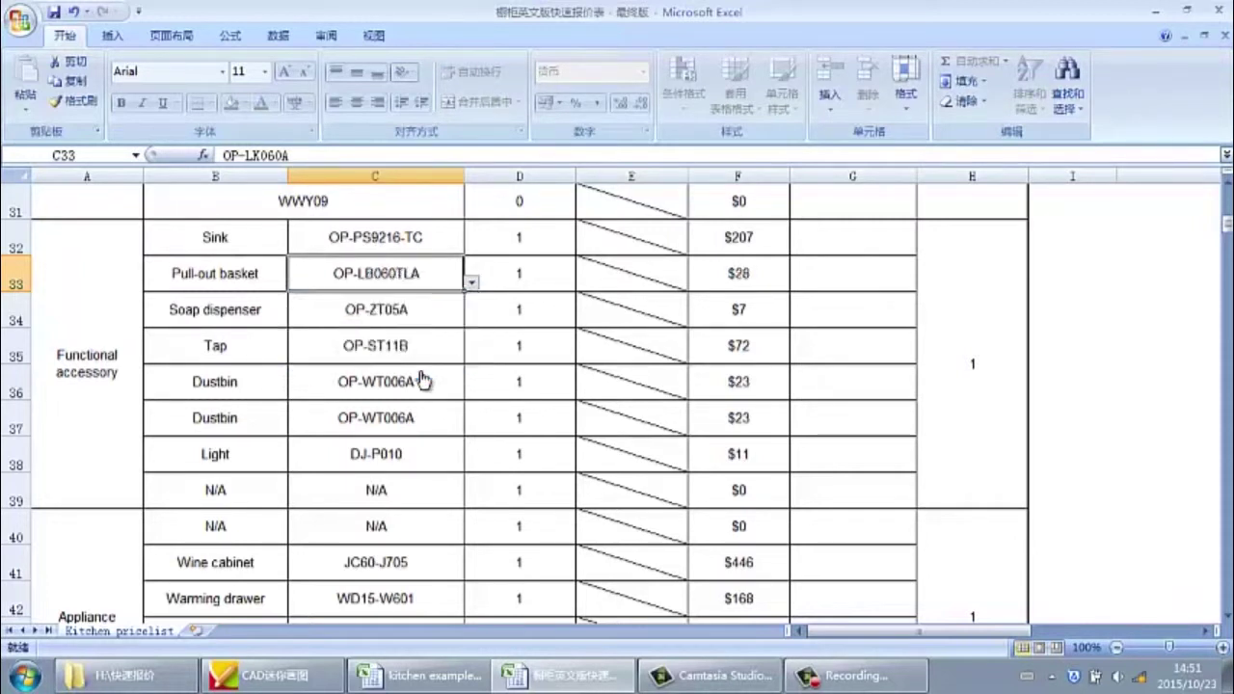
{"action": "left_click", "coordinate": [505, 279]}
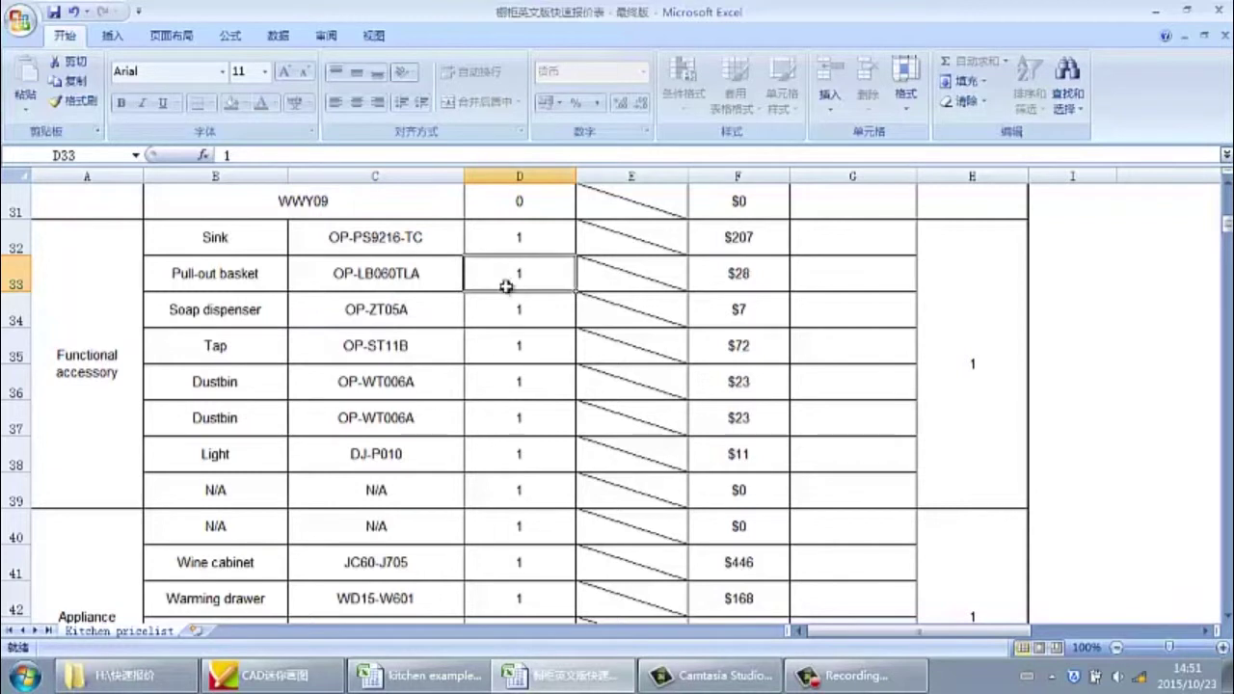
Change the Soap dispenser item in row 34 to Pull-out basket
{"action": "left_click", "coordinate": [504, 318]}
{"action": "left_click", "coordinate": [277, 318]}
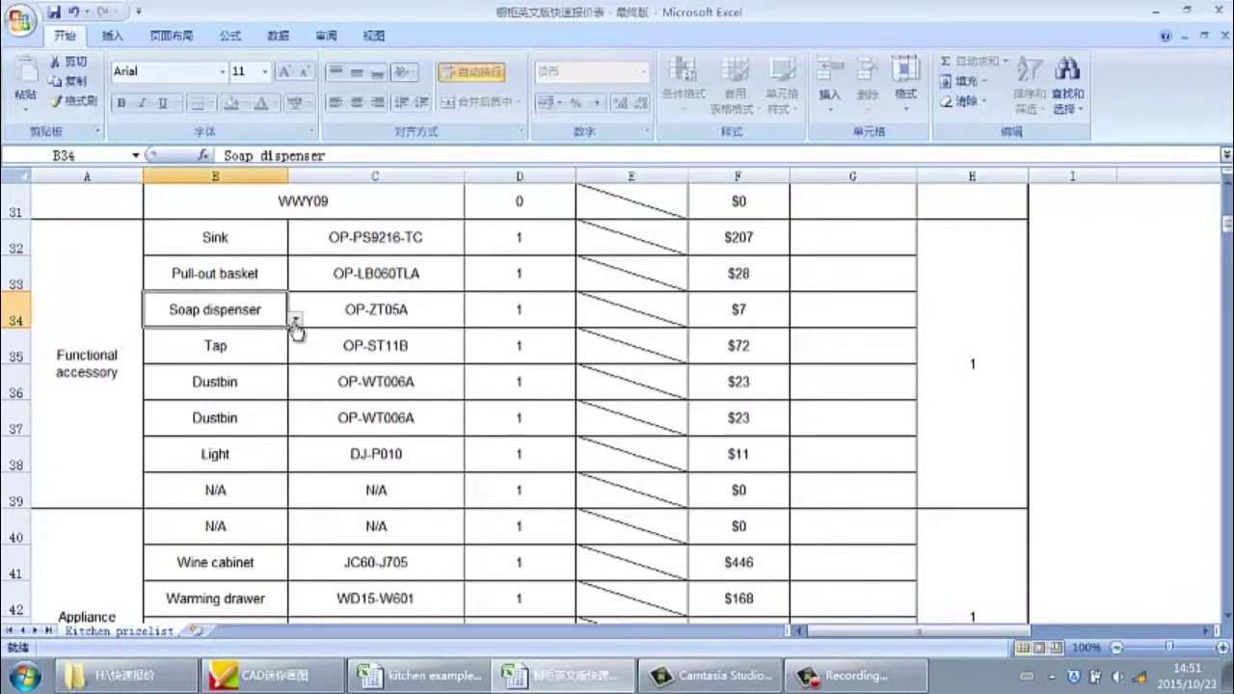
{"action": "left_click", "coordinate": [295, 319]}
{"action": "left_click_drag", "start_coordinate": [299, 384], "coordinate": [264, 356]}
{"action": "left_click", "coordinate": [254, 353]}
Check cabinet 11's lower drawer in the CAD drawing and set the row 34 basket to OP-LB060WLA with quantity 1
{"action": "left_click", "coordinate": [326, 324]}
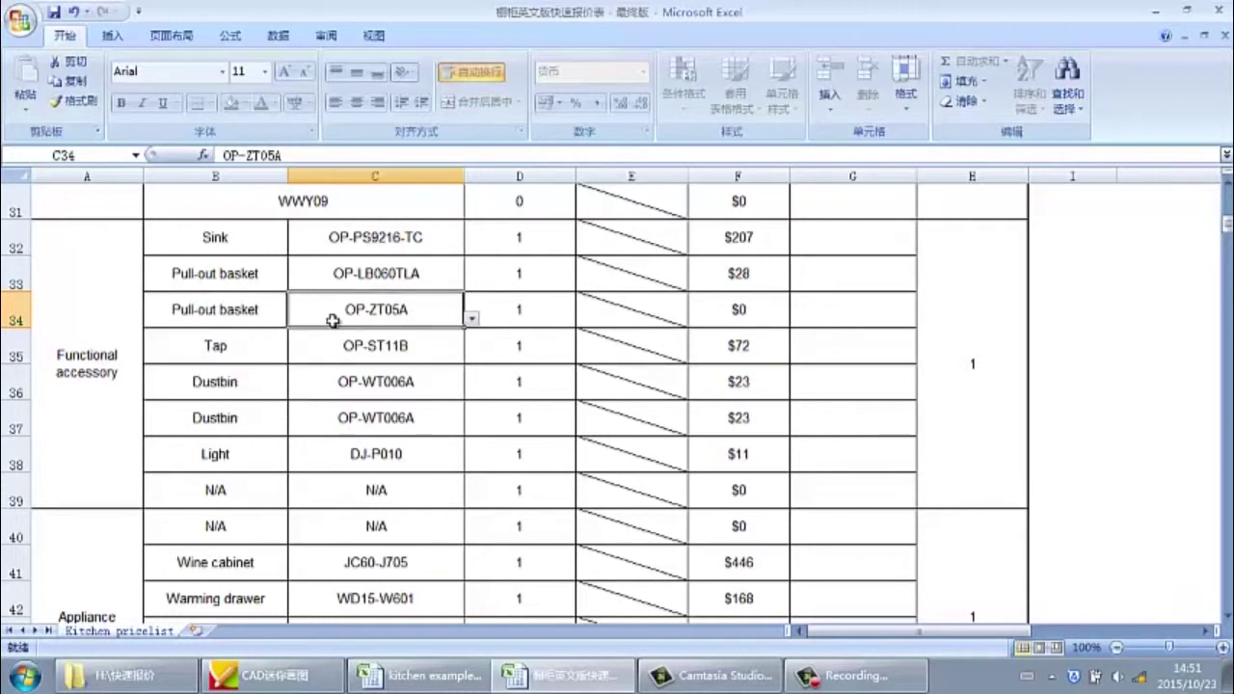
{"action": "key", "text": "alt+Tab"}
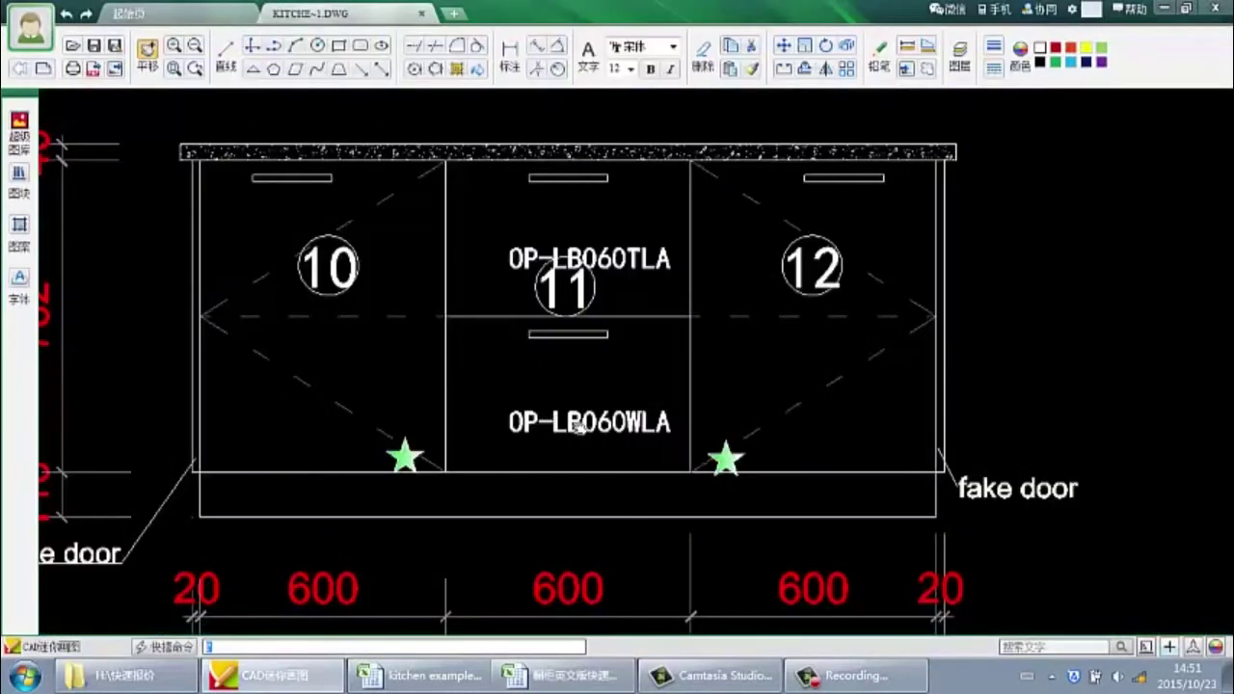
{"action": "key", "text": "alt+Tab"}
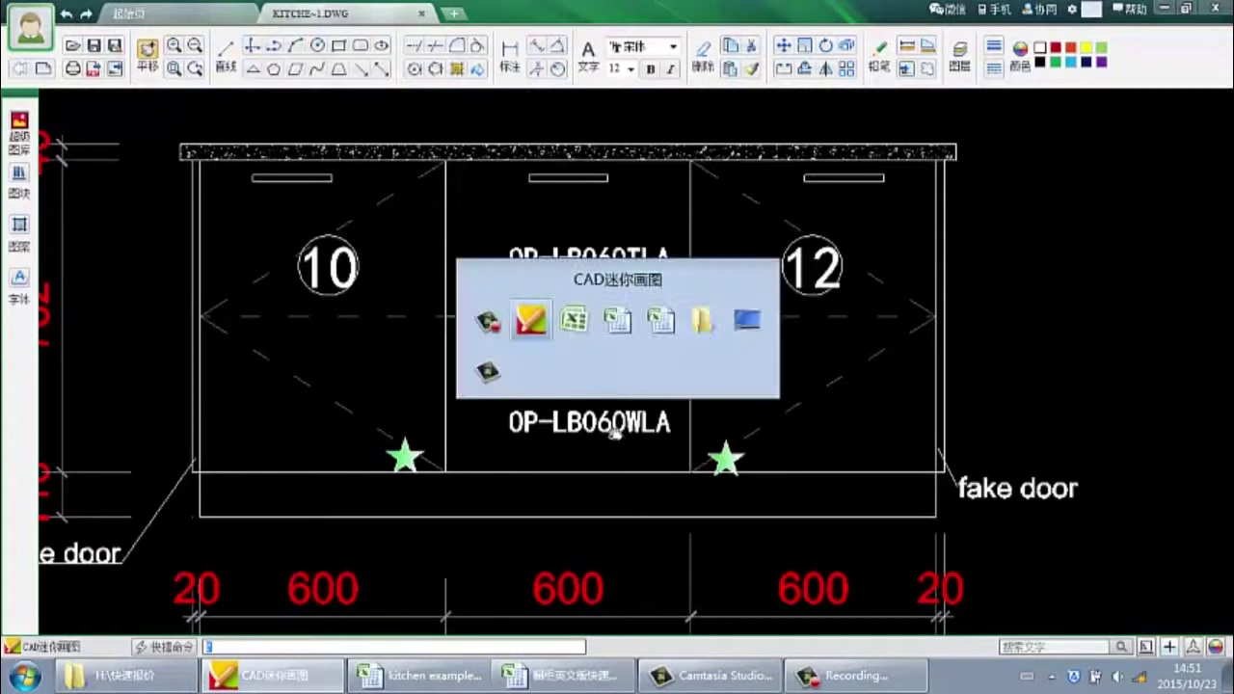
{"action": "key", "text": "alt+Tab"}
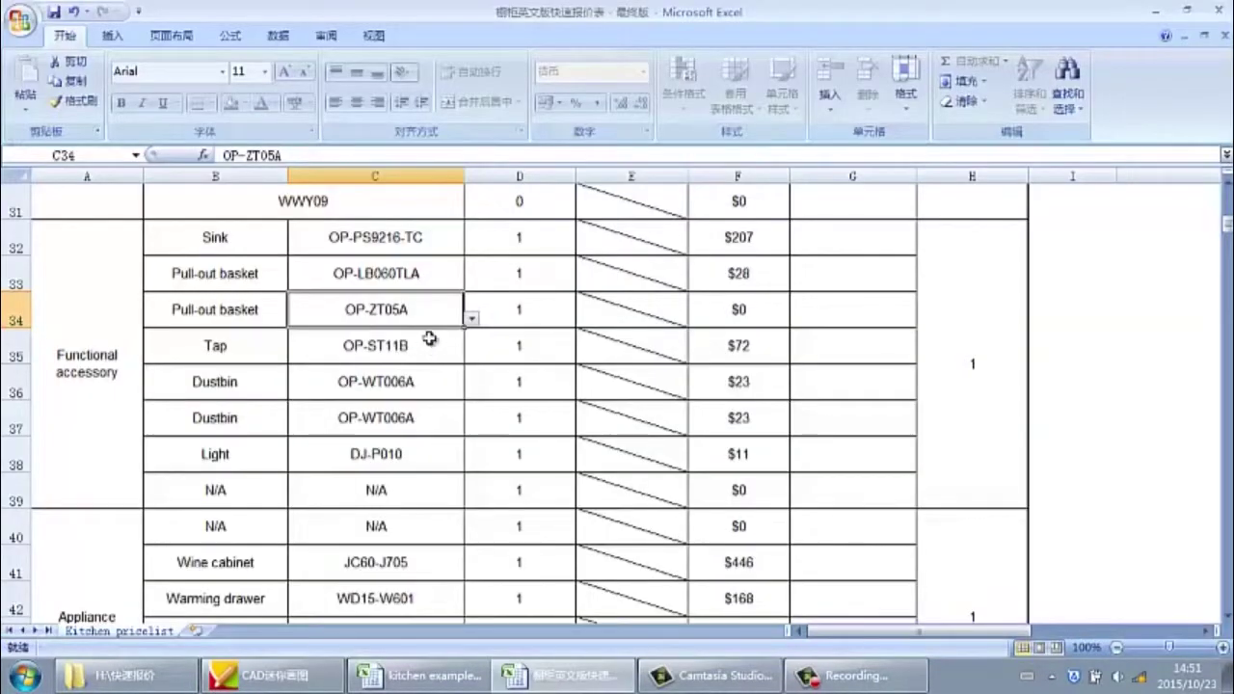
{"action": "left_click", "coordinate": [472, 319]}
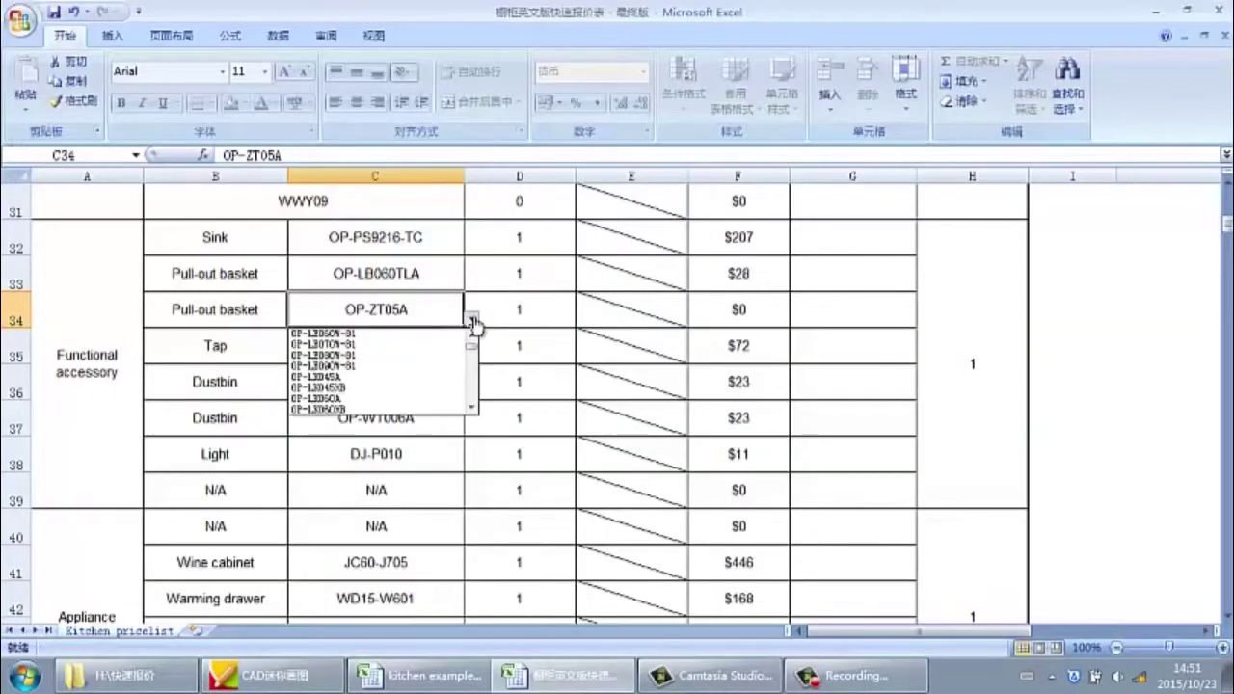
{"action": "left_click", "coordinate": [474, 410]}
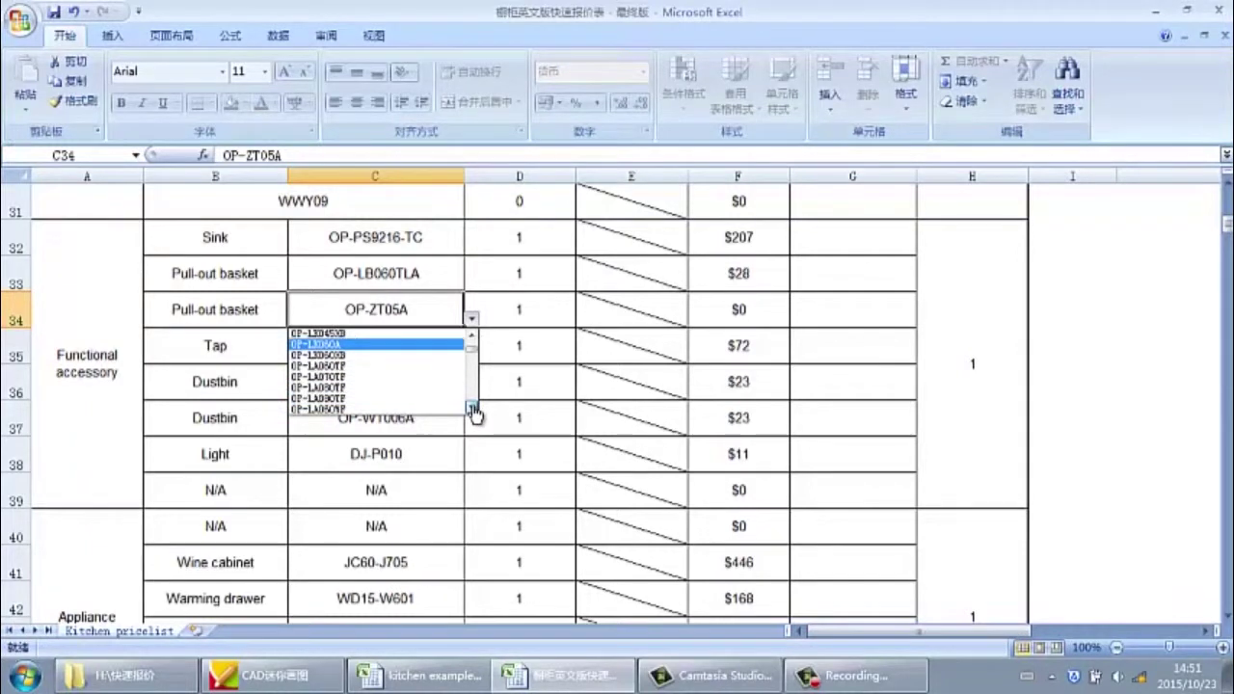
{"action": "left_click", "coordinate": [474, 410]}
{"action": "left_click", "coordinate": [474, 410]}
{"action": "left_click", "coordinate": [474, 409]}
{"action": "left_click", "coordinate": [474, 410]}
{"action": "left_click", "coordinate": [362, 402]}
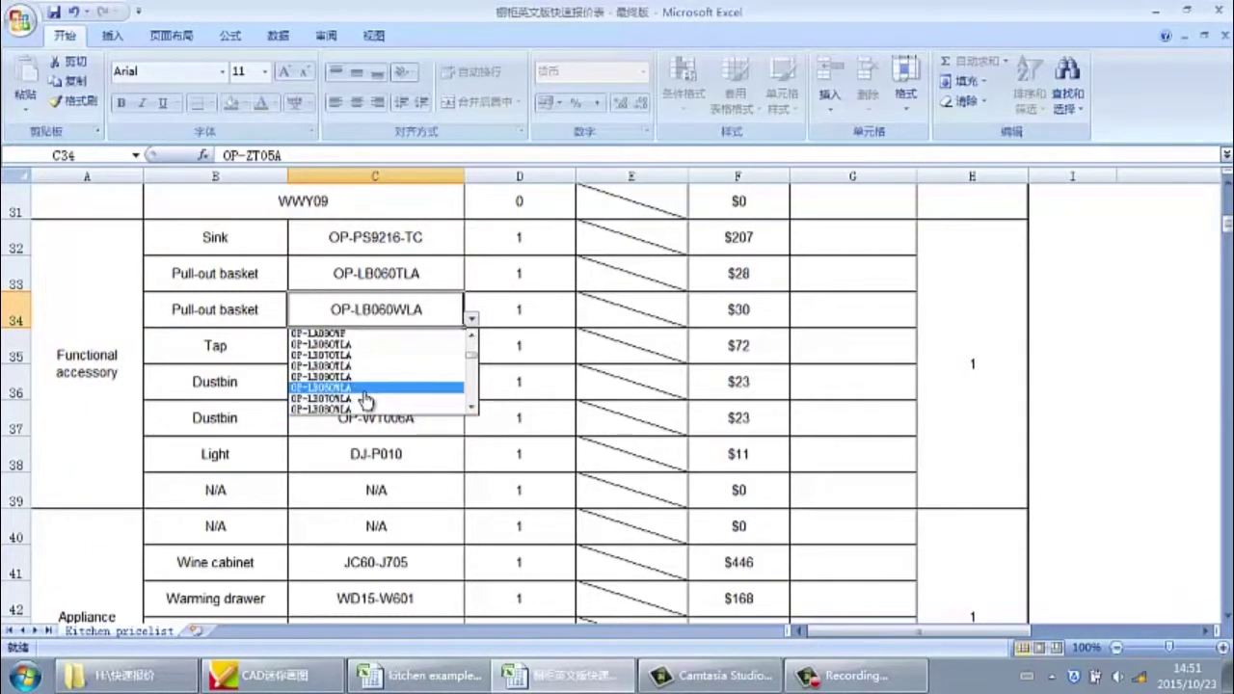
{"action": "double_click", "coordinate": [516, 323]}
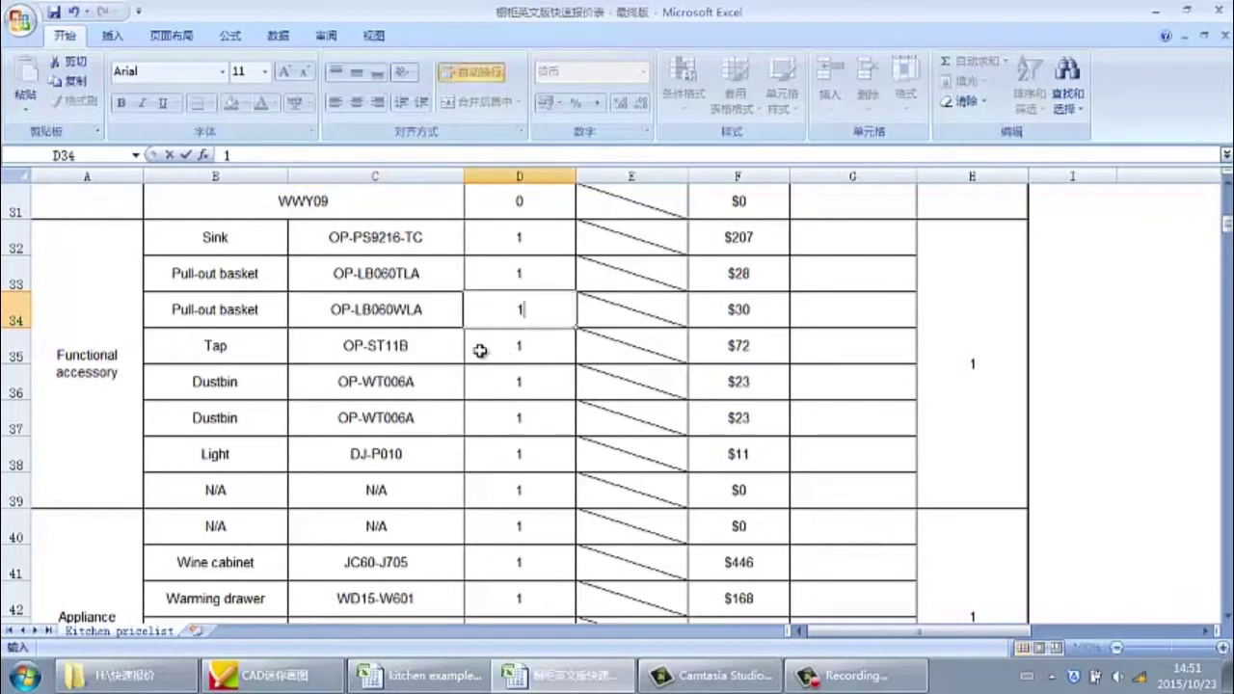
Check drawer cabinet 9's accessories in the CAD drawing and change the Tap item in Excel row 35 to Cutlery
{"action": "double_click", "coordinate": [228, 349]}
{"action": "key", "text": "alt+Tab"}
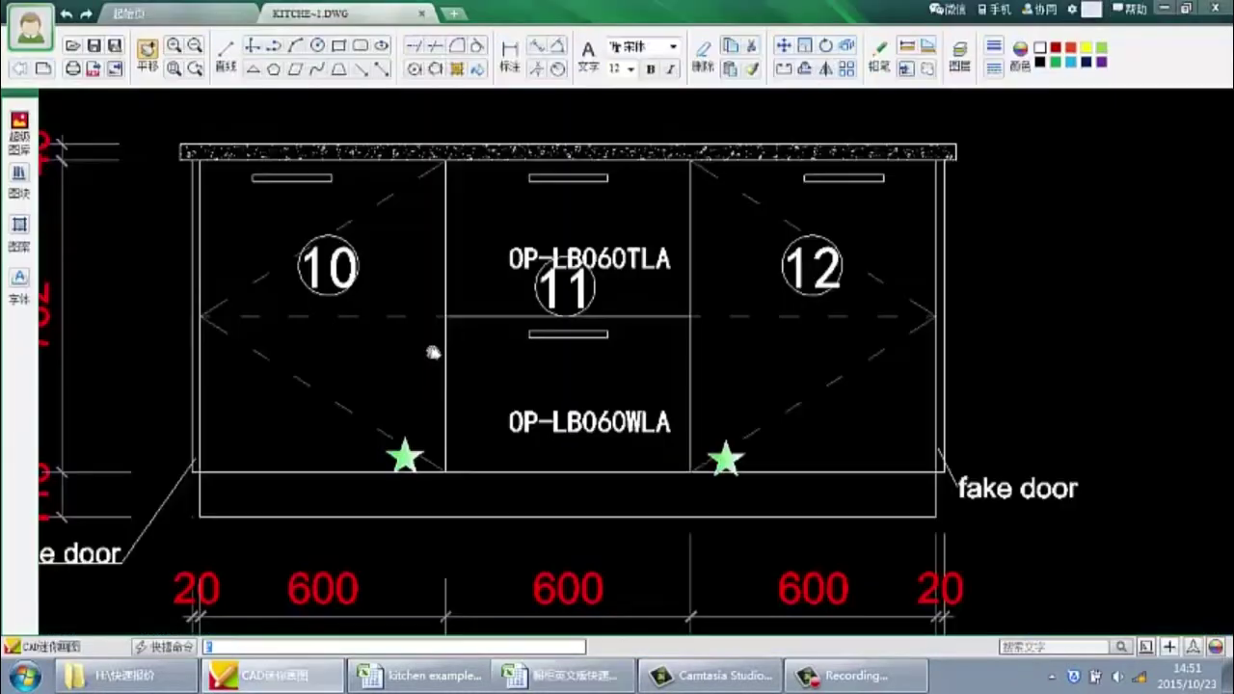
{"action": "scroll", "coordinate": [540, 356], "scroll_direction": "down", "scroll_amount": 4}
{"action": "scroll", "coordinate": [384, 358], "scroll_direction": "up", "scroll_amount": 5}
{"action": "left_click_drag", "start_coordinate": [354, 302], "coordinate": [493, 316]}
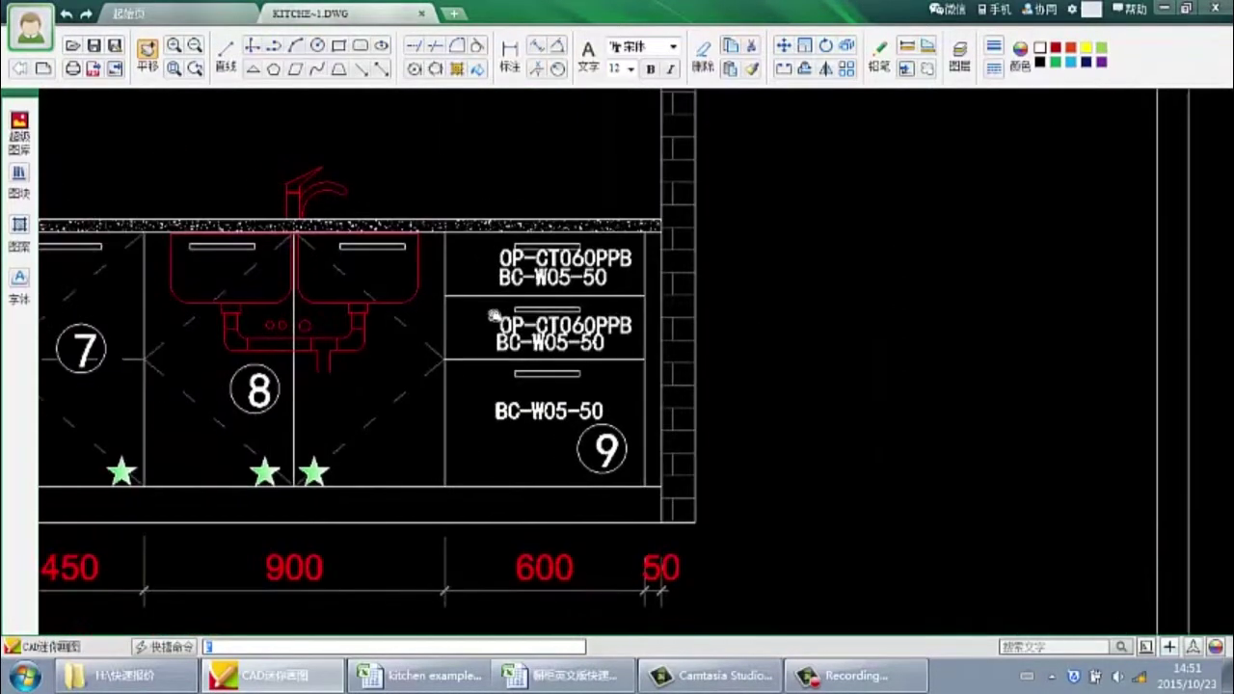
{"action": "key", "text": "alt+Tab"}
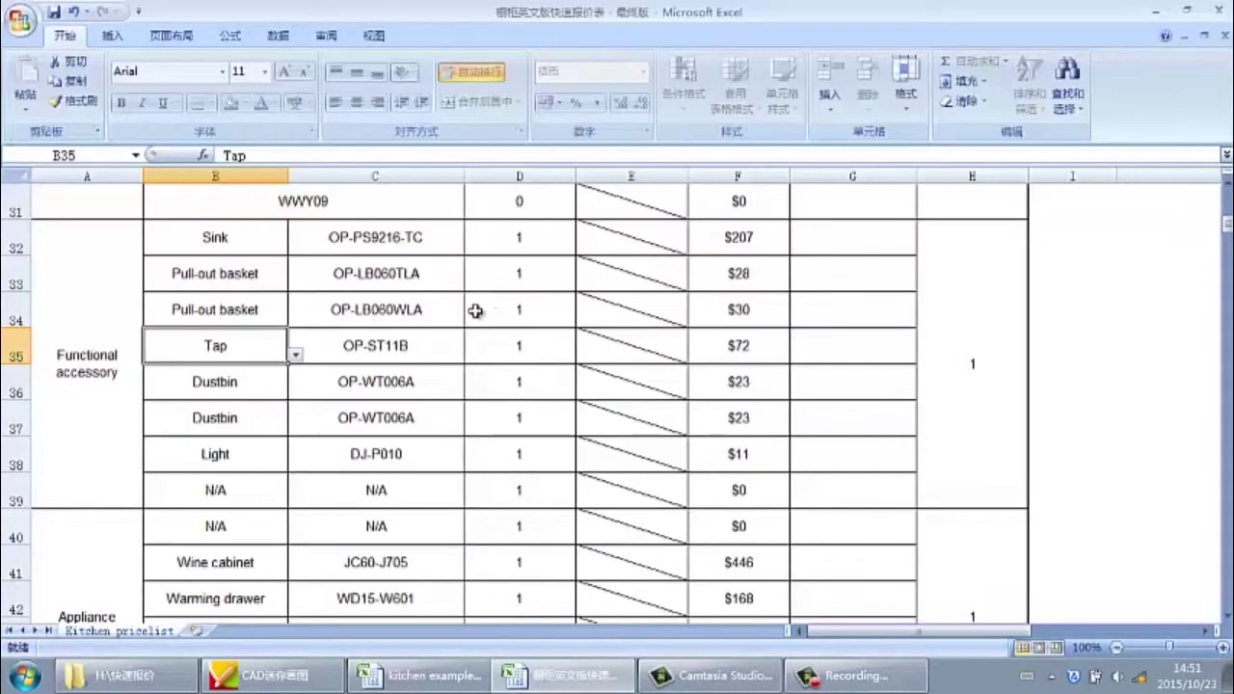
{"action": "left_click", "coordinate": [296, 360]}
{"action": "scroll", "coordinate": [296, 395], "scroll_direction": "up", "scroll_amount": 1}
{"action": "scroll", "coordinate": [289, 395], "scroll_direction": "up", "scroll_amount": 1}
{"action": "left_click", "coordinate": [248, 393]}
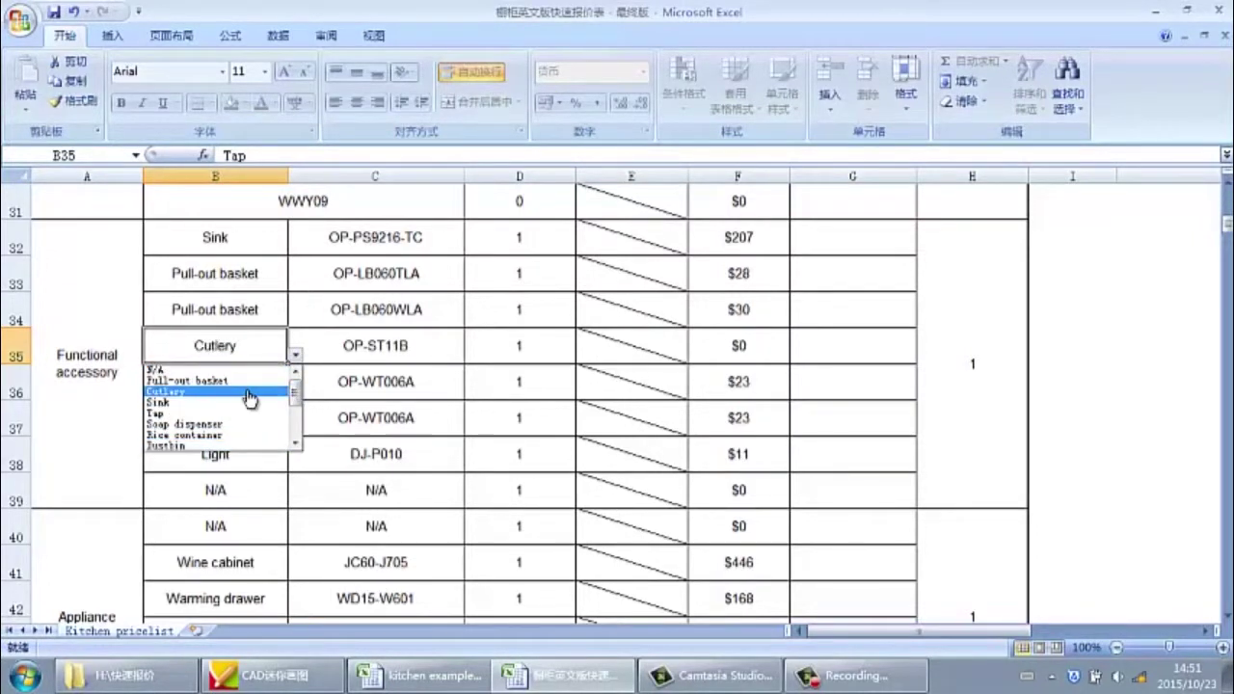
Set the cutlery code to OP-CT060PP-81 and its quantity to 2
{"action": "left_click", "coordinate": [360, 357]}
{"action": "left_click", "coordinate": [470, 354]}
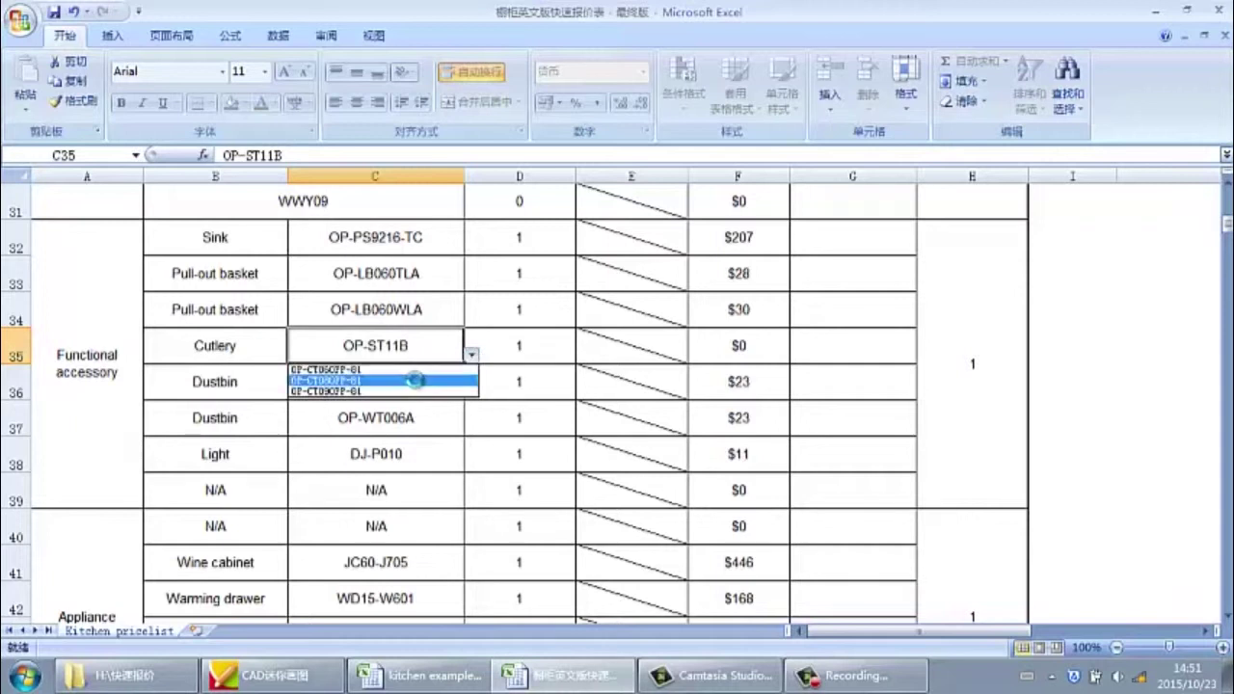
{"action": "left_click", "coordinate": [408, 369]}
{"action": "left_click", "coordinate": [524, 343]}
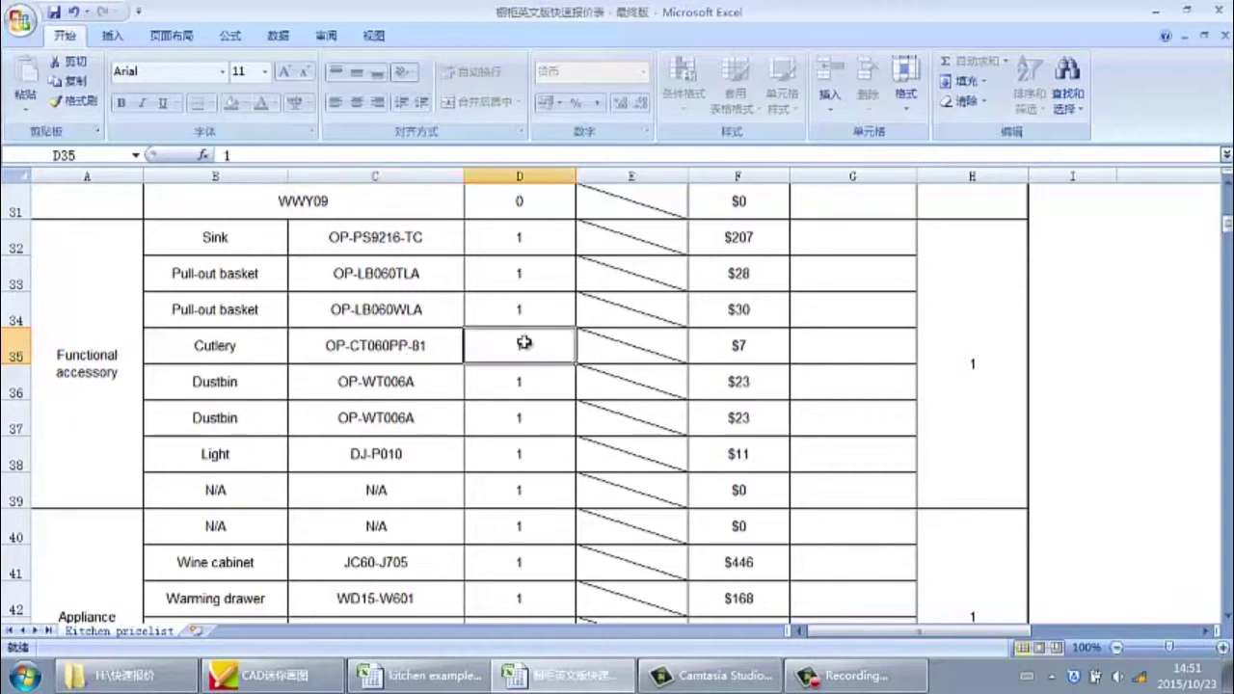
{"action": "type", "text": "2"}
{"action": "left_click", "coordinate": [600, 357]}
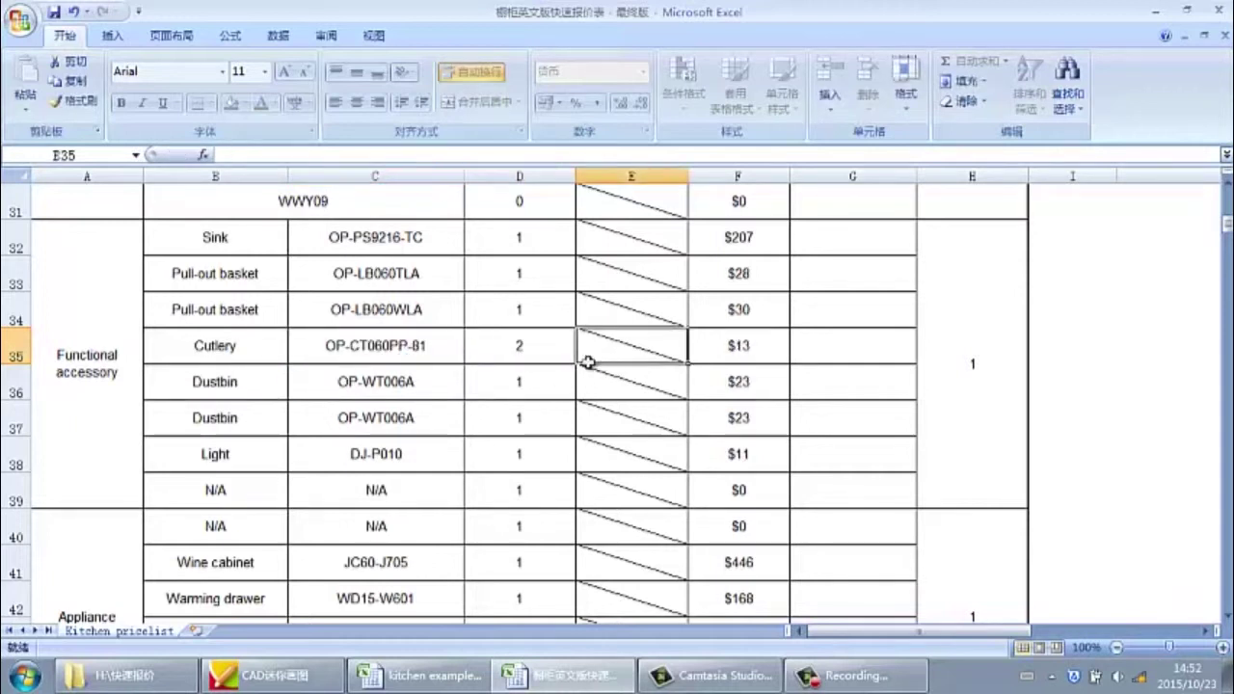
Check the CAD drawing for further functional accessories and set both Dustbin quantities in Excel rows 36 and 37 to 0
{"action": "key", "text": "alt+Tab"}
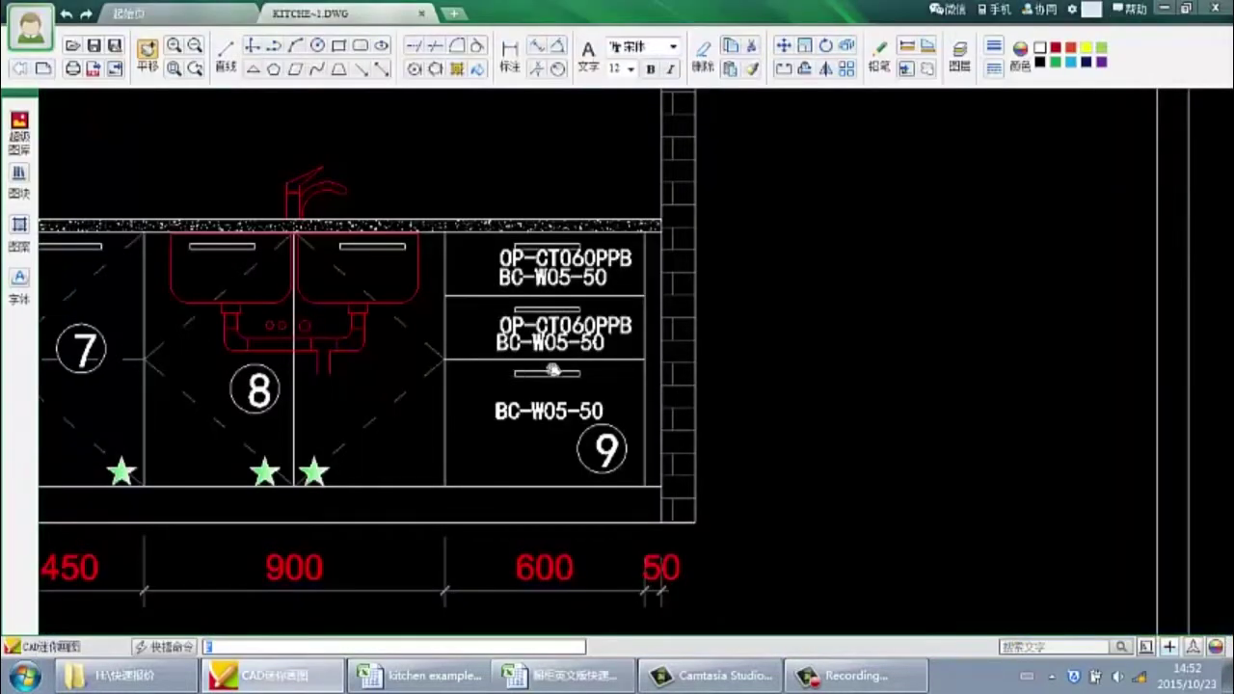
{"action": "scroll", "coordinate": [511, 387], "scroll_direction": "down", "scroll_amount": 5}
{"action": "scroll", "coordinate": [399, 373], "scroll_direction": "up", "scroll_amount": 6}
{"action": "scroll", "coordinate": [395, 372], "scroll_direction": "down", "scroll_amount": 2}
{"action": "scroll", "coordinate": [395, 372], "scroll_direction": "down", "scroll_amount": 3}
{"action": "key", "text": "alt+Tab"}
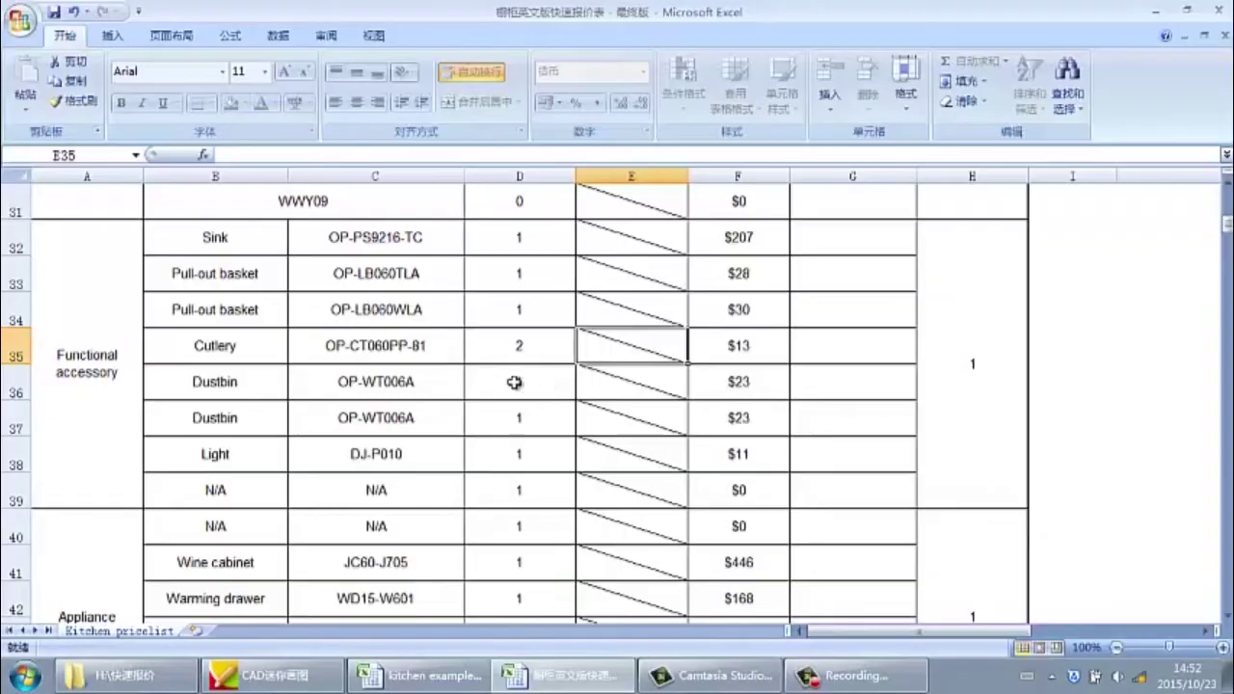
{"action": "left_click", "coordinate": [521, 385]}
{"action": "type", "text": "0"}
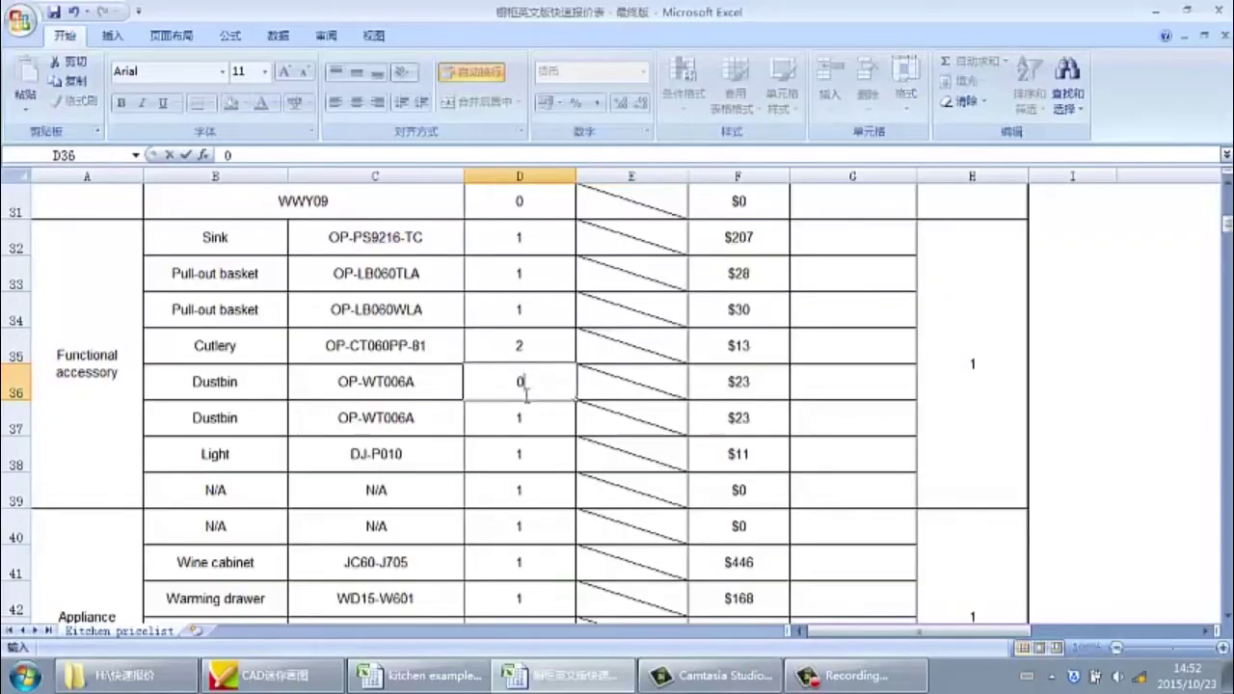
{"action": "left_click", "coordinate": [530, 410]}
{"action": "type", "text": "0"}
Set the quantities of the Light in row 38 and the N/A accessory in row 39 to 0
{"action": "left_click", "coordinate": [533, 449]}
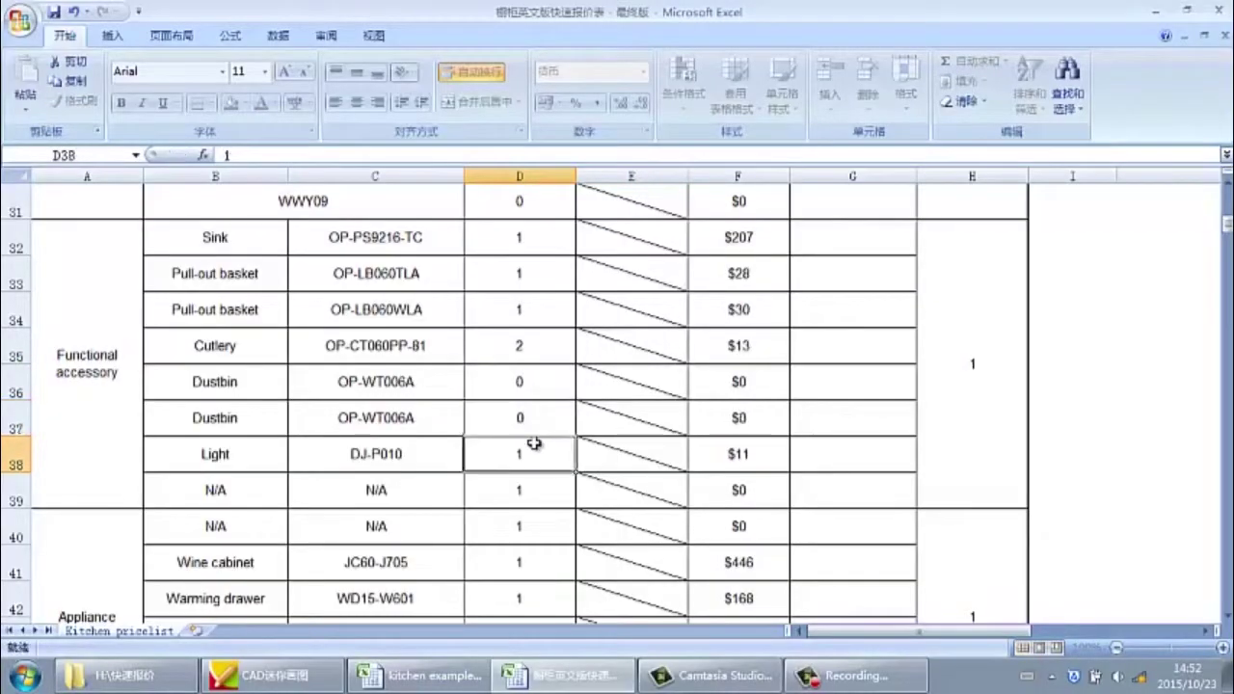
{"action": "type", "text": "0"}
{"action": "left_click", "coordinate": [523, 485]}
{"action": "type", "text": "0"}
{"action": "left_click", "coordinate": [439, 484]}
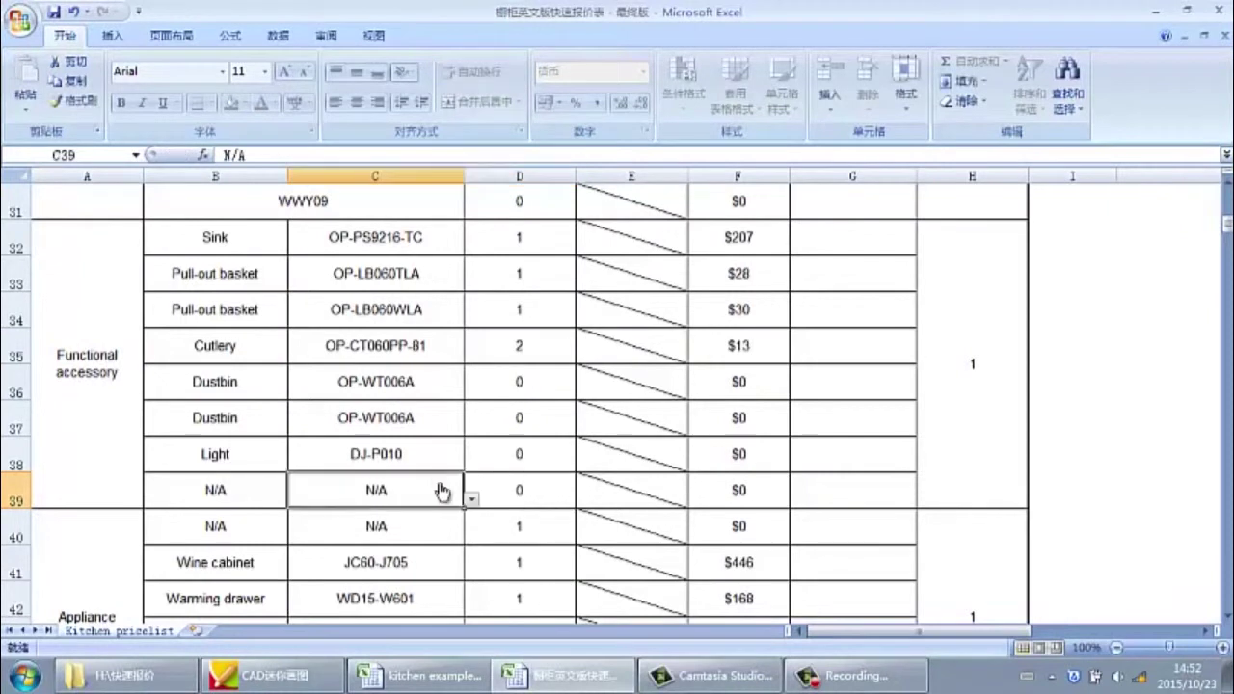
Examine cabinet elevation A in the CAD drawing for the microwave, oven and range hood models of the Appliance section
{"action": "scroll", "coordinate": [440, 486], "scroll_direction": "down", "scroll_amount": 1}
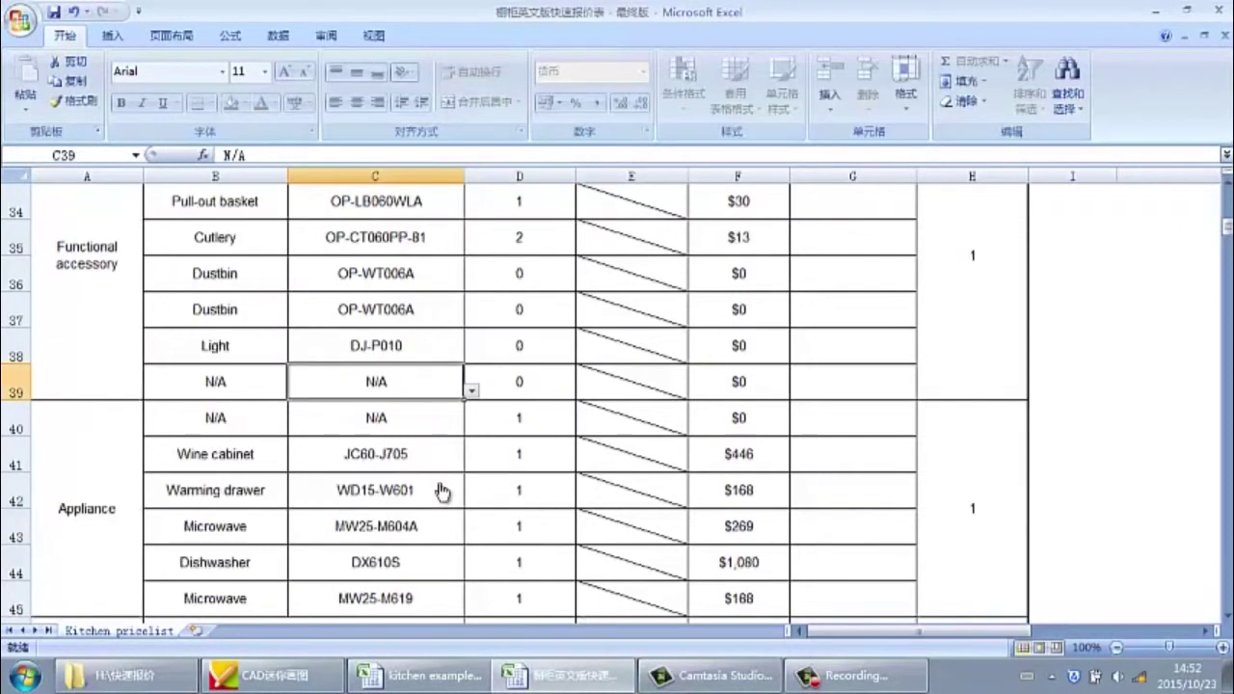
{"action": "left_click", "coordinate": [112, 484]}
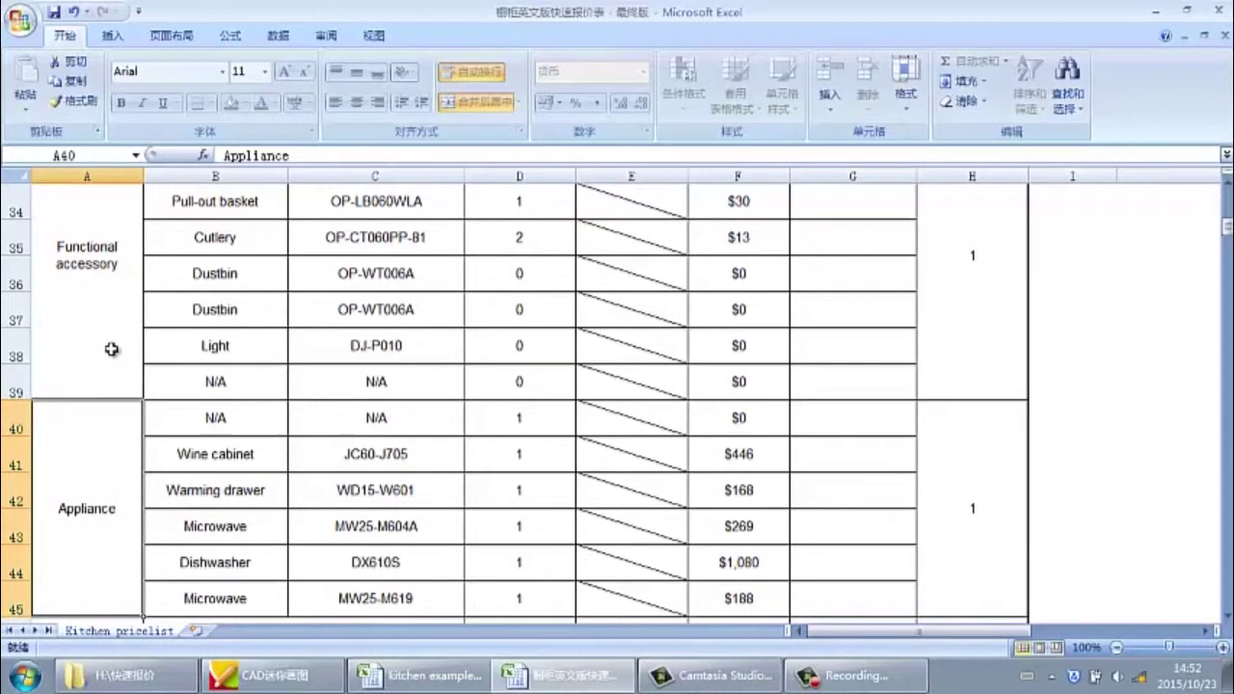
{"action": "key", "text": "alt+Tab"}
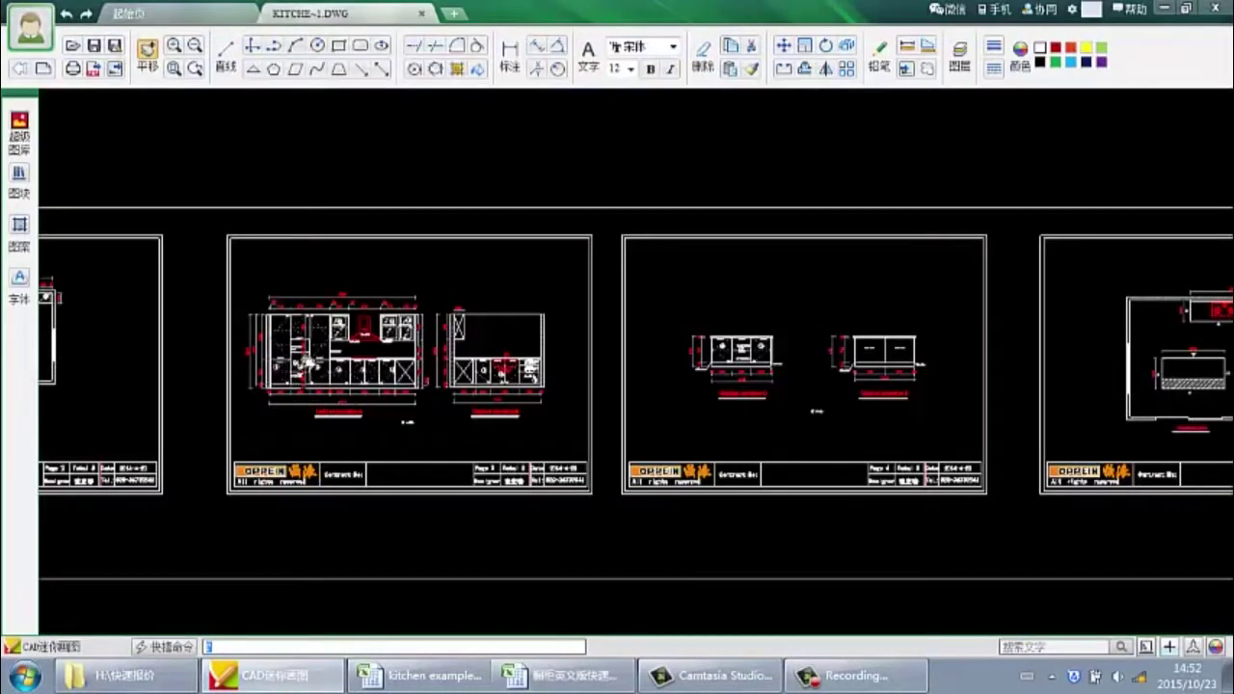
{"action": "scroll", "coordinate": [306, 362], "scroll_direction": "up", "scroll_amount": 6}
{"action": "scroll", "coordinate": [304, 356], "scroll_direction": "down", "scroll_amount": 3}
{"action": "scroll", "coordinate": [301, 347], "scroll_direction": "up", "scroll_amount": 3}
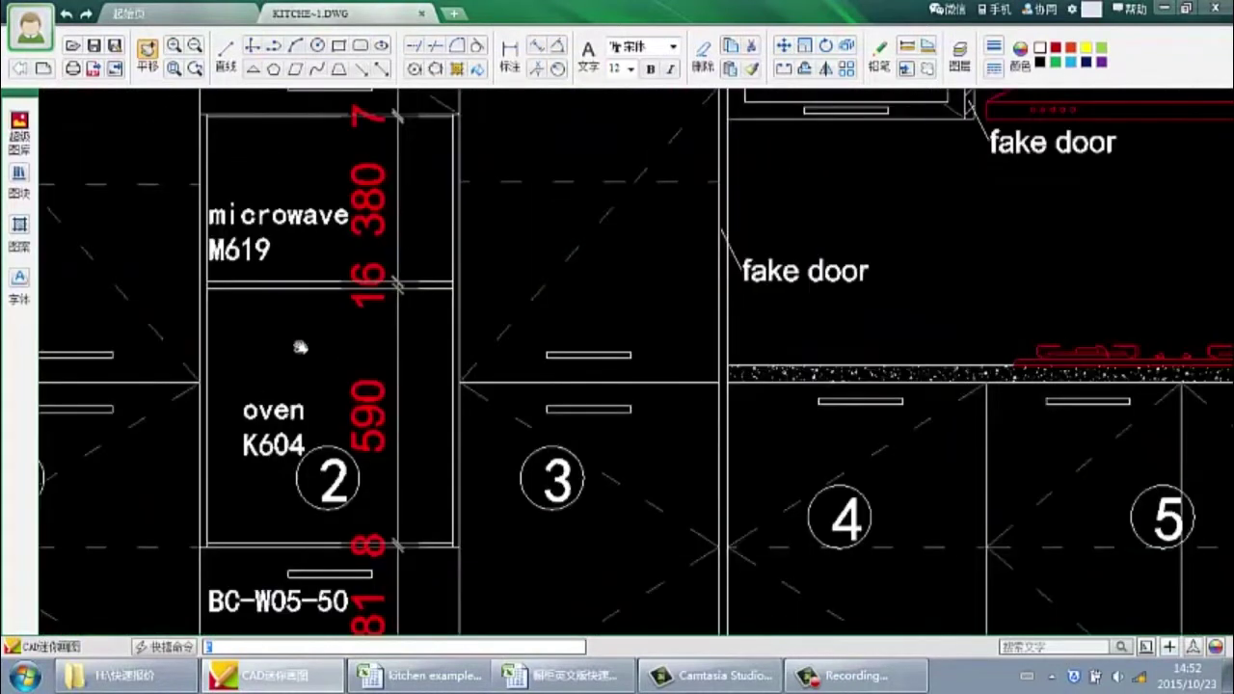
{"action": "left_click_drag", "start_coordinate": [301, 347], "coordinate": [436, 420]}
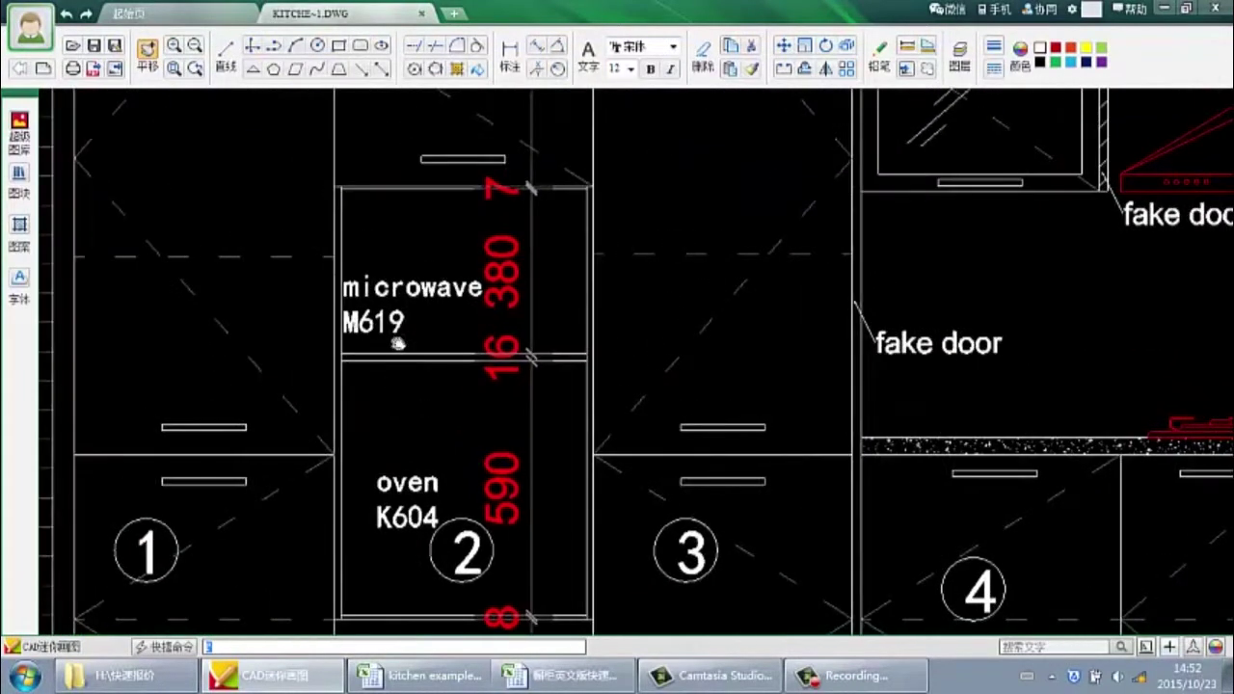
{"action": "mouse_move", "coordinate": [404, 409]}
{"action": "left_mouse_down"}
{"action": "mouse_move", "coordinate": [401, 345]}
{"action": "mouse_move", "coordinate": [390, 348]}
{"action": "left_mouse_up"}
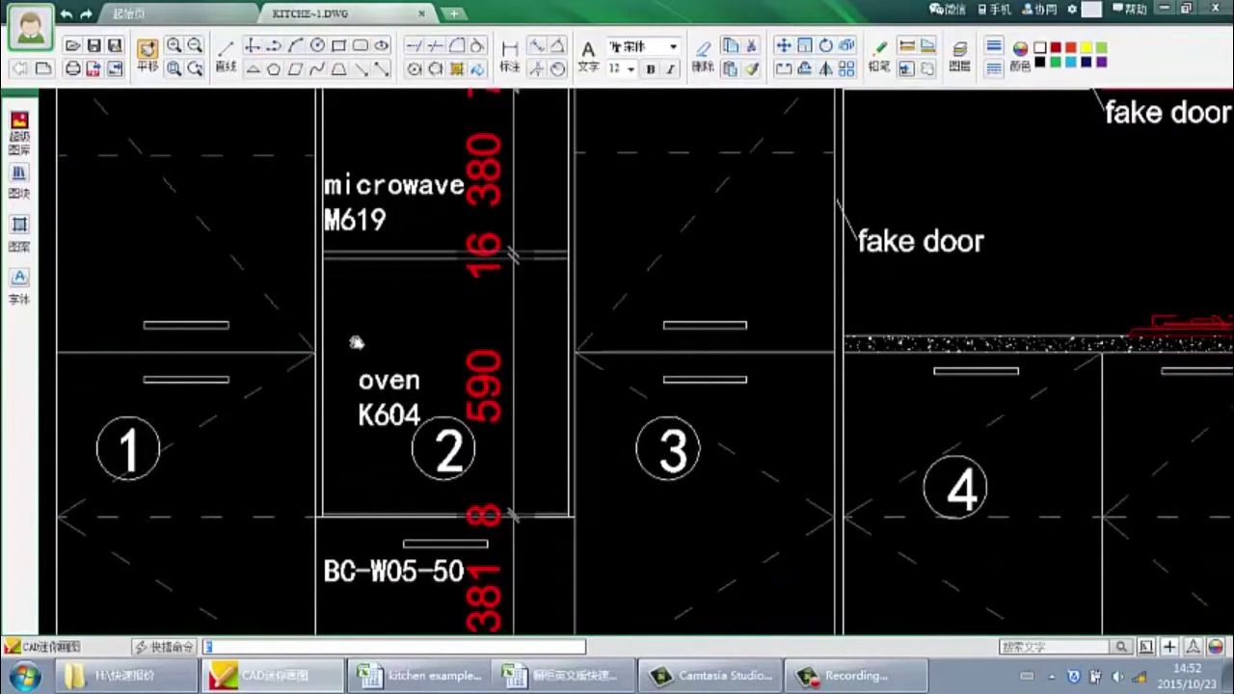
{"action": "scroll", "coordinate": [356, 342], "scroll_direction": "down", "scroll_amount": 5}
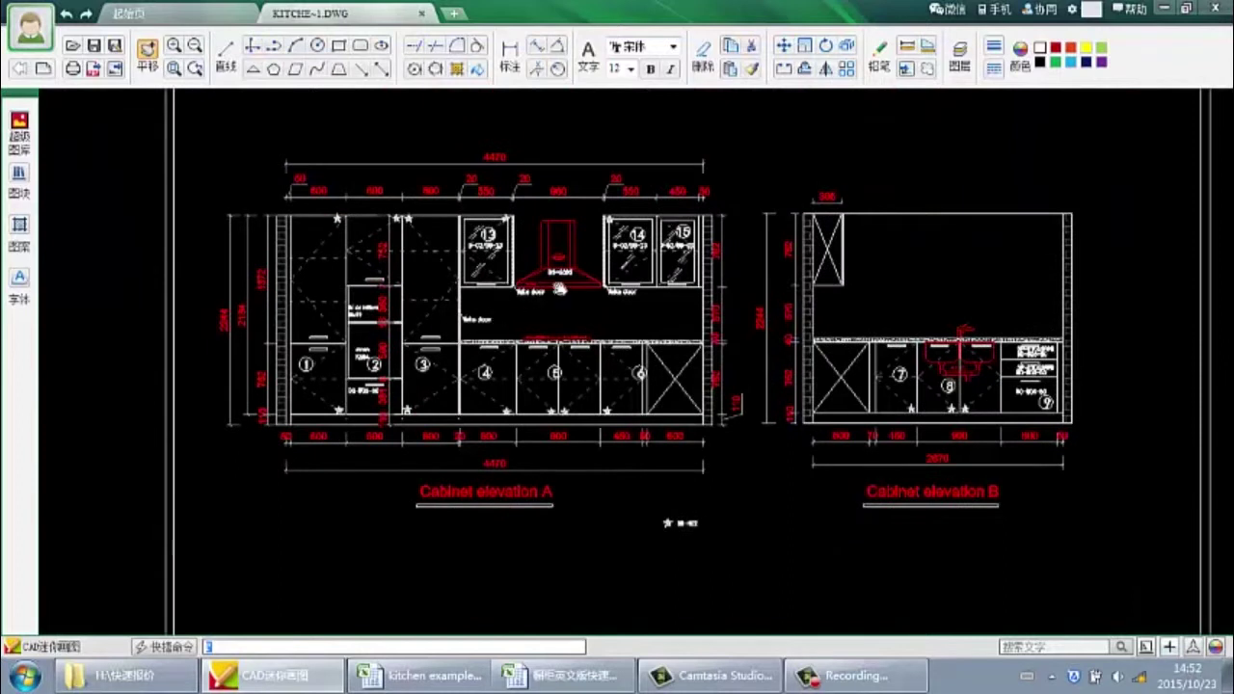
{"action": "scroll", "coordinate": [559, 288], "scroll_direction": "up", "scroll_amount": 5}
{"action": "left_click_drag", "start_coordinate": [550, 261], "coordinate": [521, 424]}
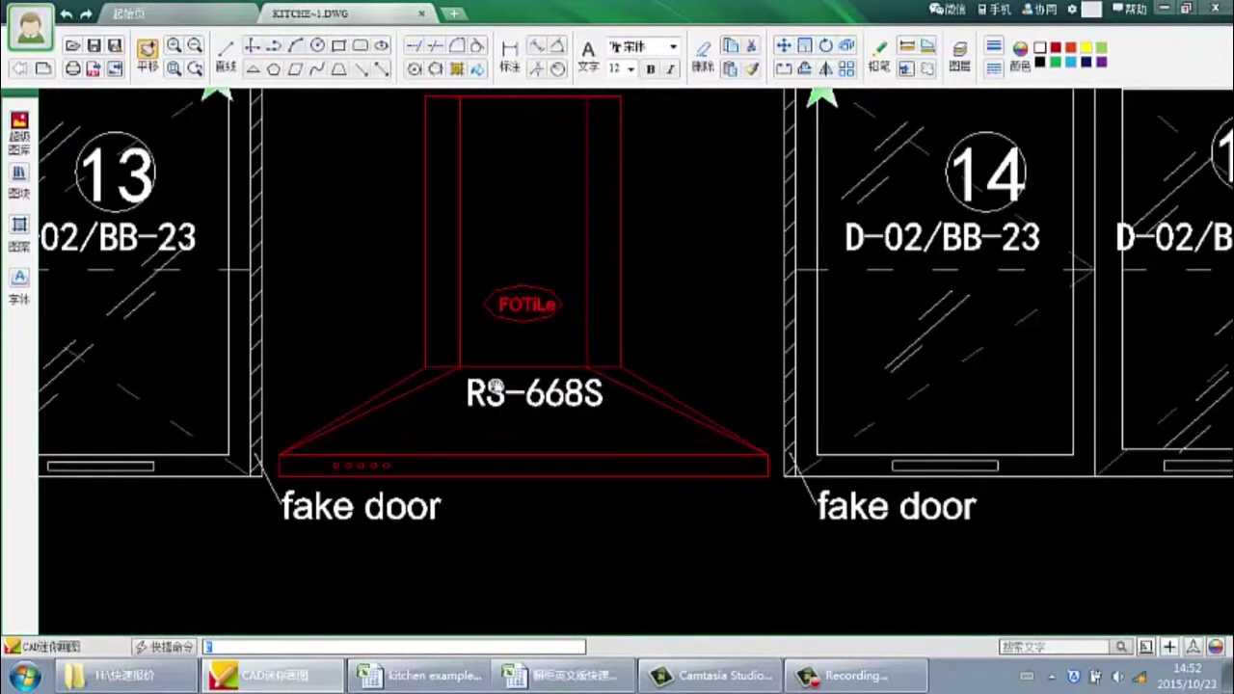
Examine the specification table on the CAD countertop sheet for the stove model
{"action": "scroll", "coordinate": [493, 386], "scroll_direction": "down", "scroll_amount": 3}
{"action": "scroll", "coordinate": [493, 520], "scroll_direction": "down", "scroll_amount": 6}
{"action": "scroll", "coordinate": [747, 459], "scroll_direction": "up", "scroll_amount": 8}
{"action": "scroll", "coordinate": [608, 492], "scroll_direction": "up", "scroll_amount": 5}
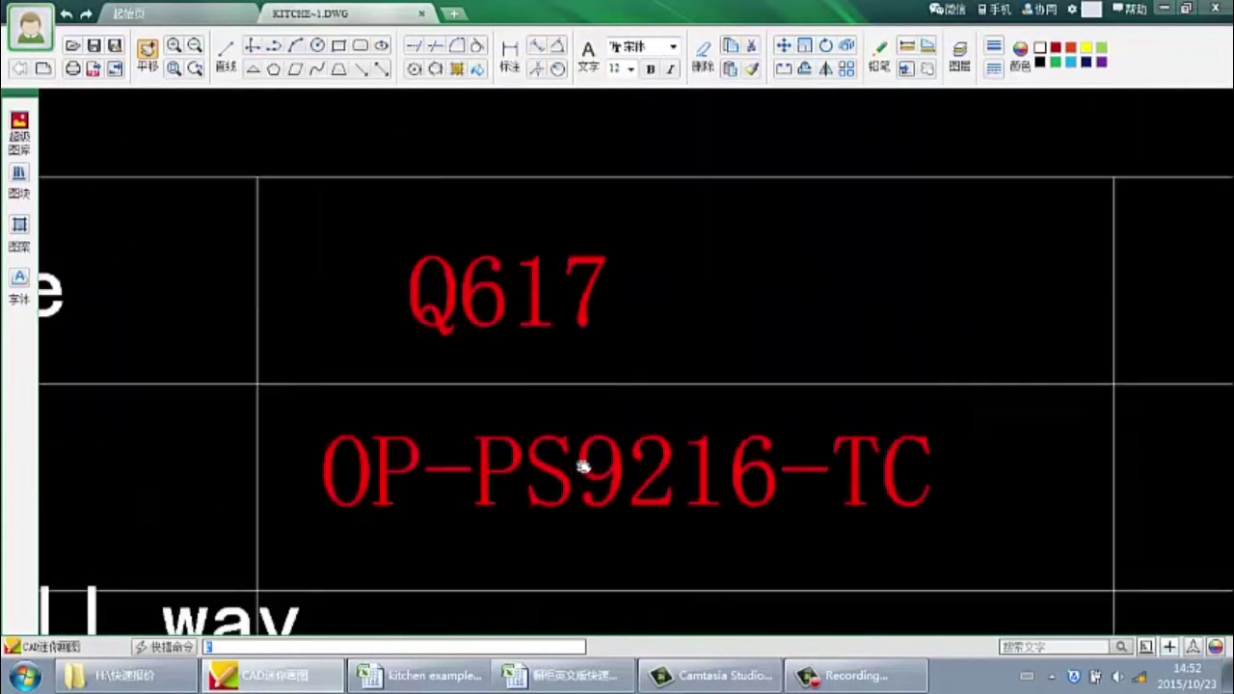
{"action": "scroll", "coordinate": [614, 456], "scroll_direction": "down", "scroll_amount": 1}
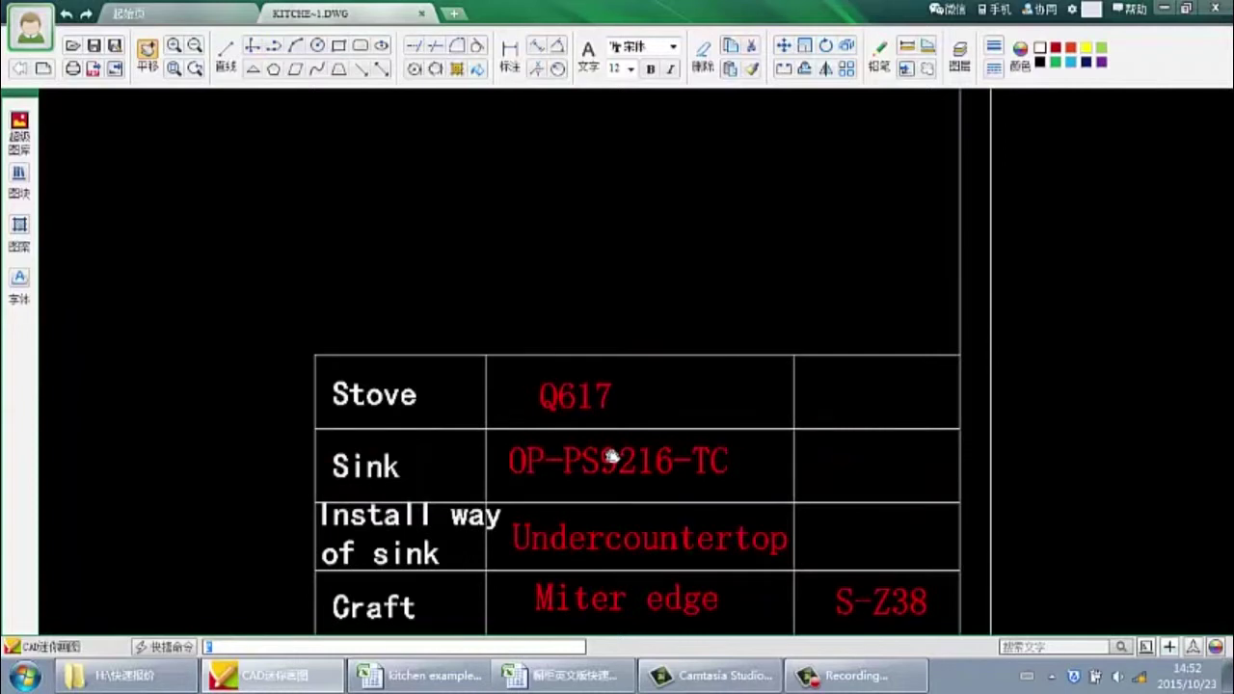
{"action": "scroll", "coordinate": [611, 456], "scroll_direction": "down", "scroll_amount": 5}
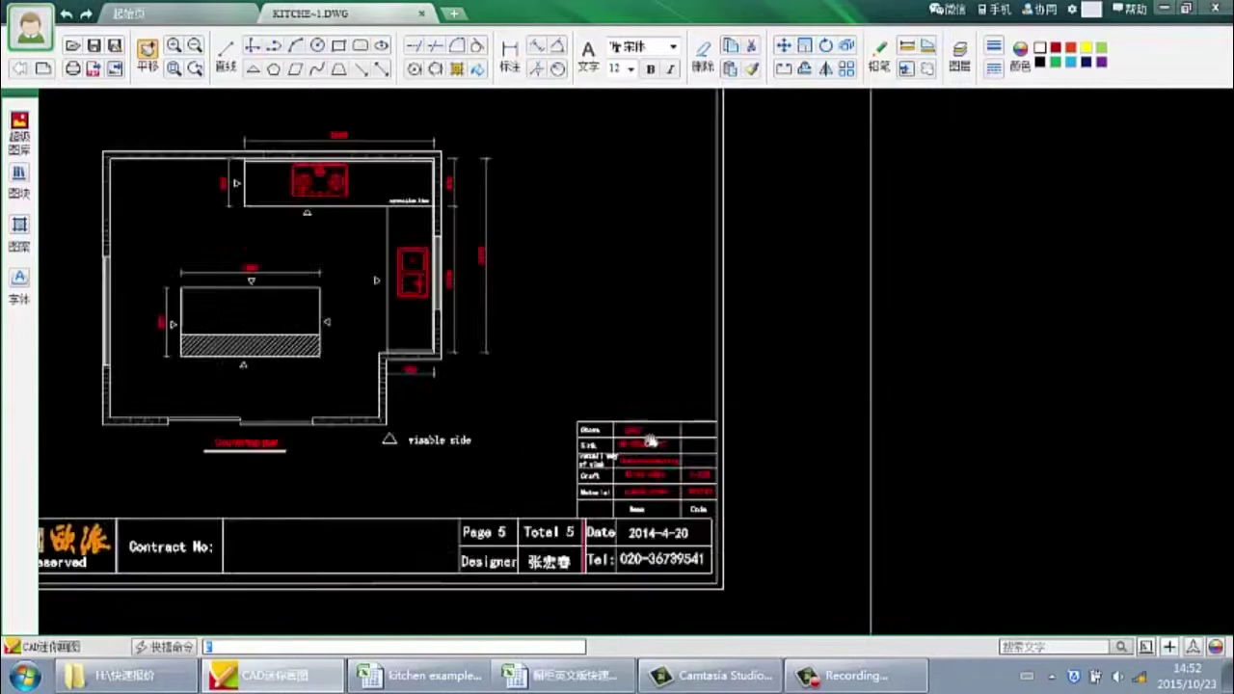
{"action": "scroll", "coordinate": [622, 432], "scroll_direction": "up", "scroll_amount": 6}
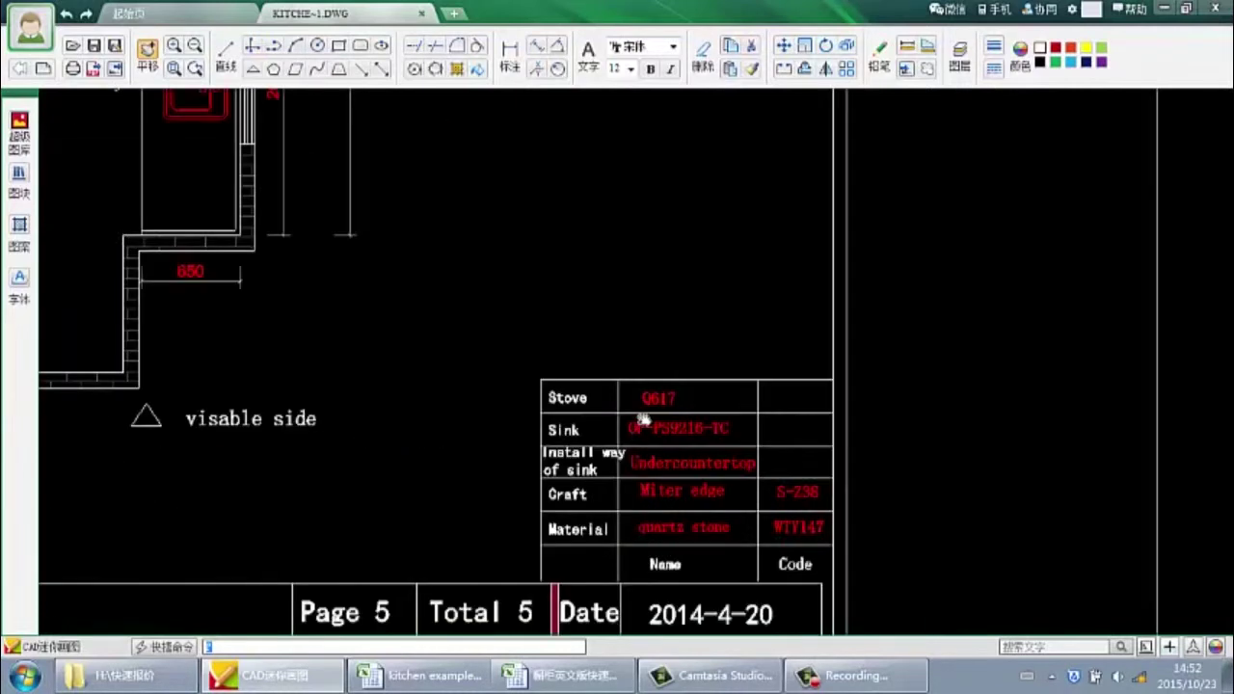
{"action": "left_click_drag", "start_coordinate": [644, 399], "coordinate": [634, 431]}
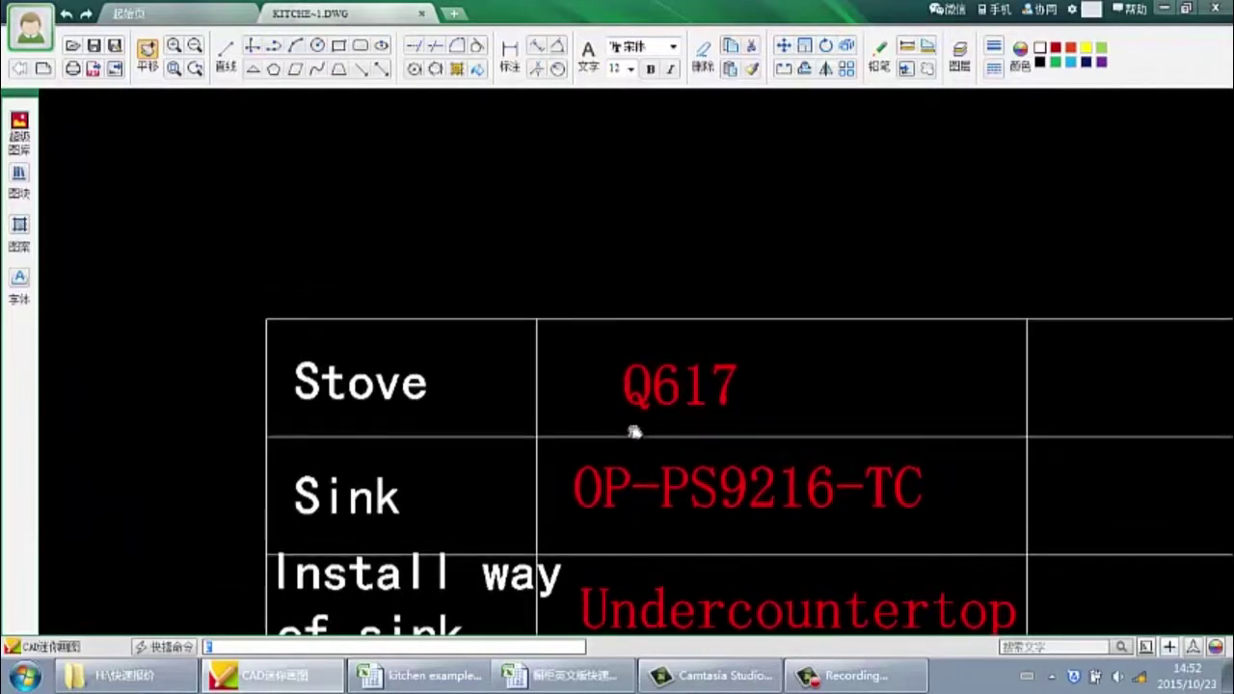
Set the first appliance in Excel row 40 to Cook top with code JZT-Q617-12T
{"action": "key", "text": "alt+Tab"}
{"action": "left_click", "coordinate": [237, 424]}
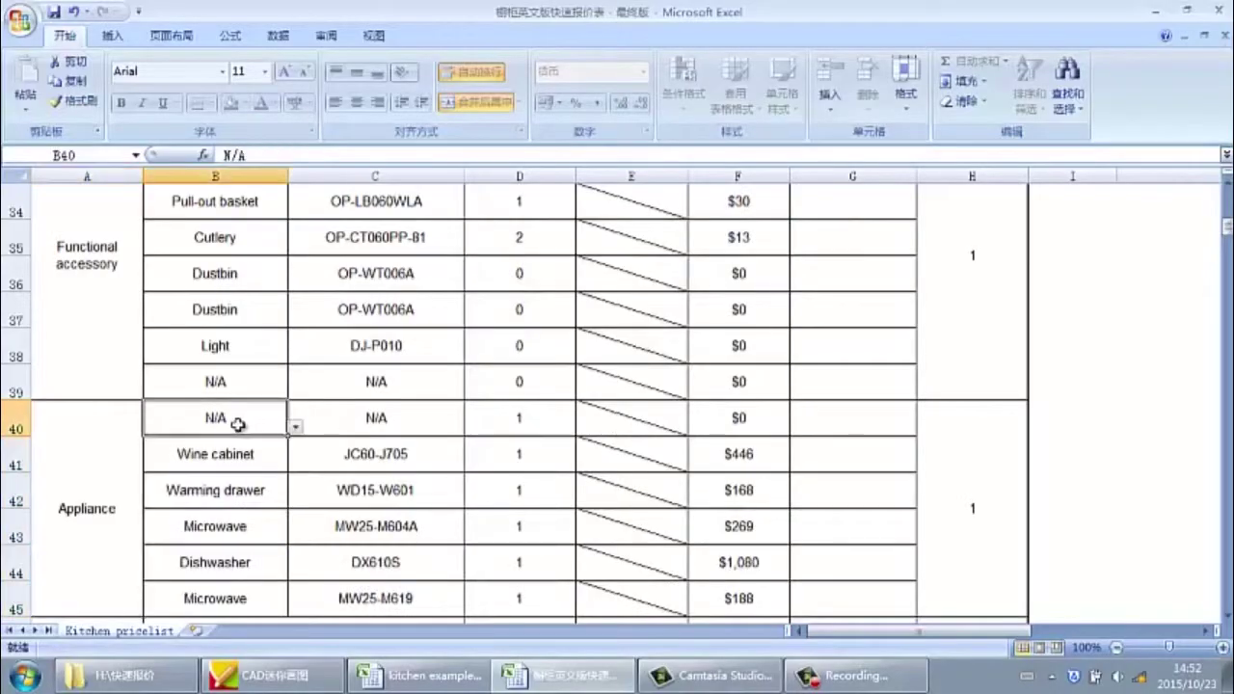
{"action": "left_click", "coordinate": [296, 427]}
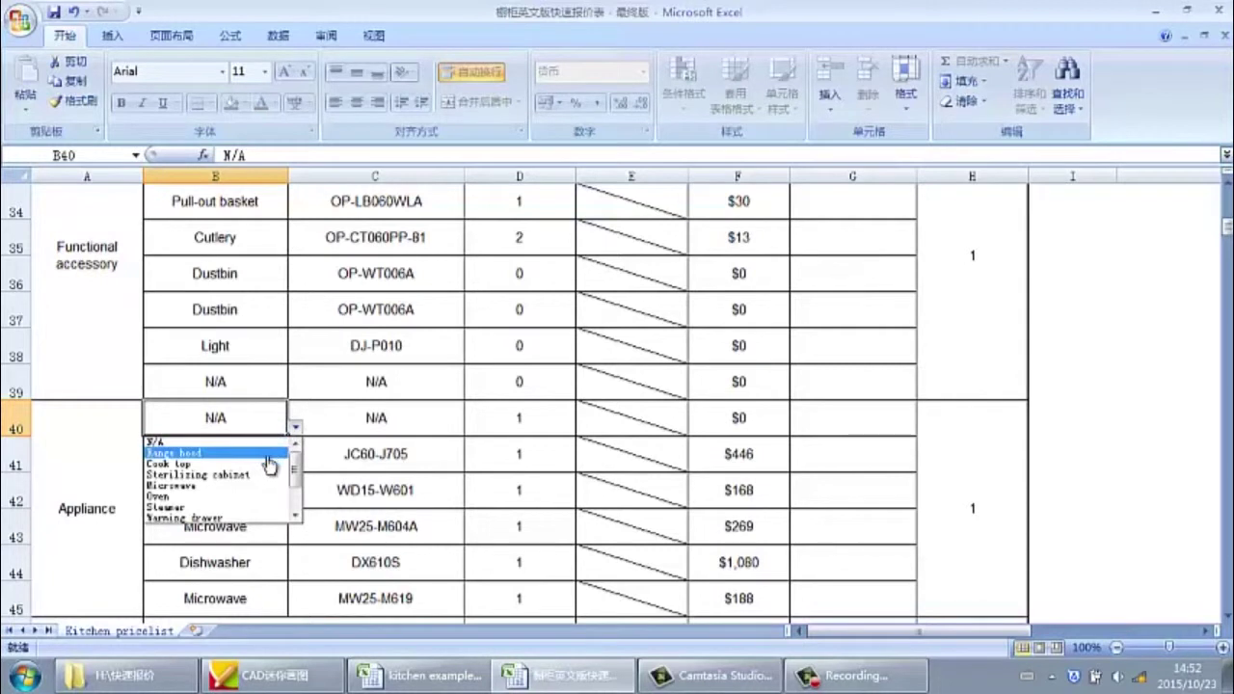
{"action": "left_click", "coordinate": [267, 463]}
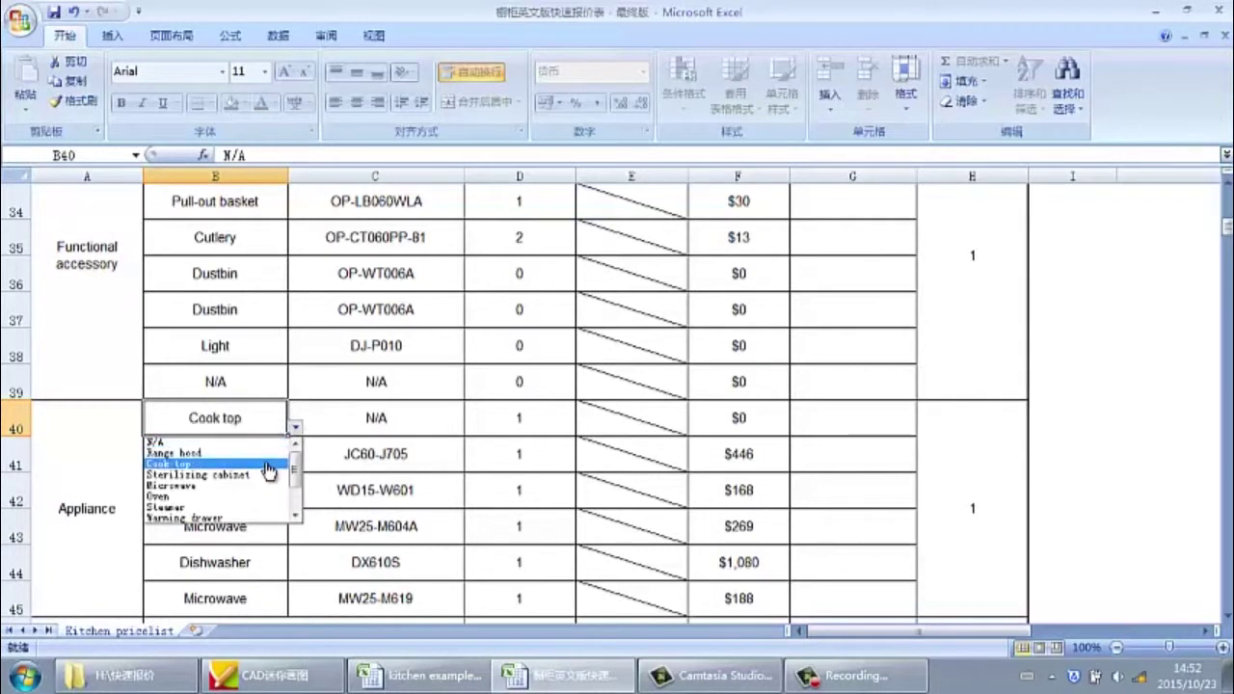
{"action": "left_click", "coordinate": [349, 430]}
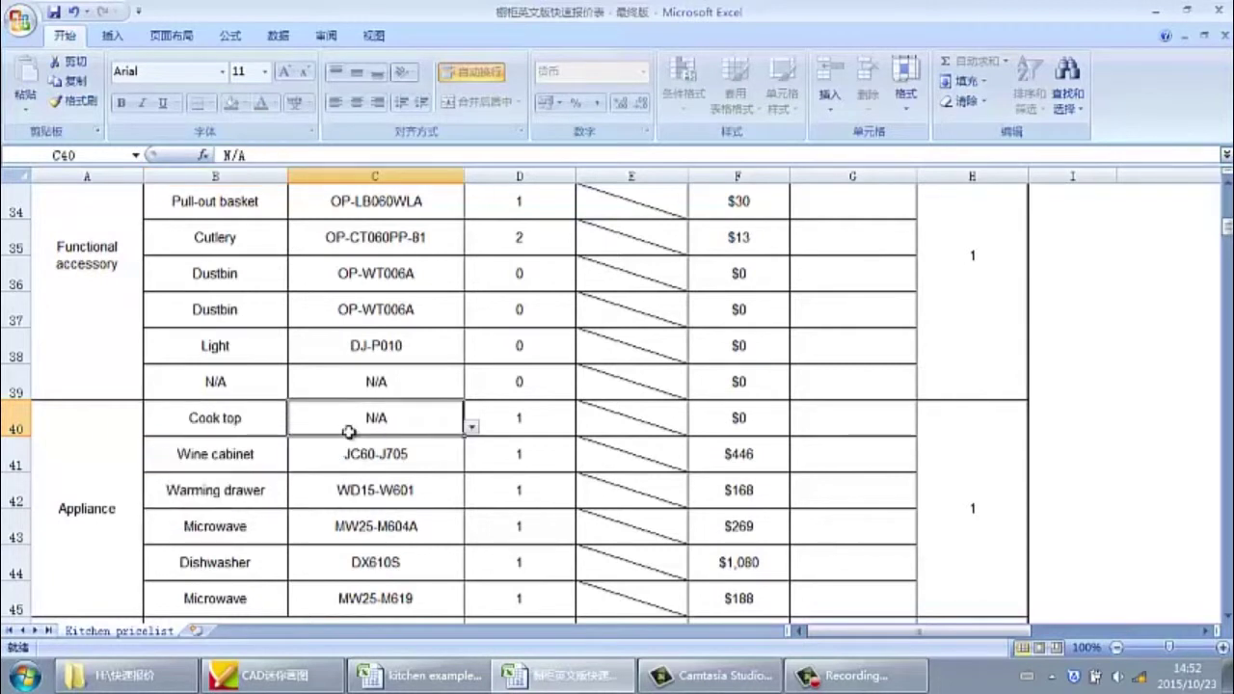
{"action": "left_click", "coordinate": [473, 427]}
{"action": "left_click", "coordinate": [473, 521]}
{"action": "left_click_drag", "start_coordinate": [474, 523], "coordinate": [474, 523]}
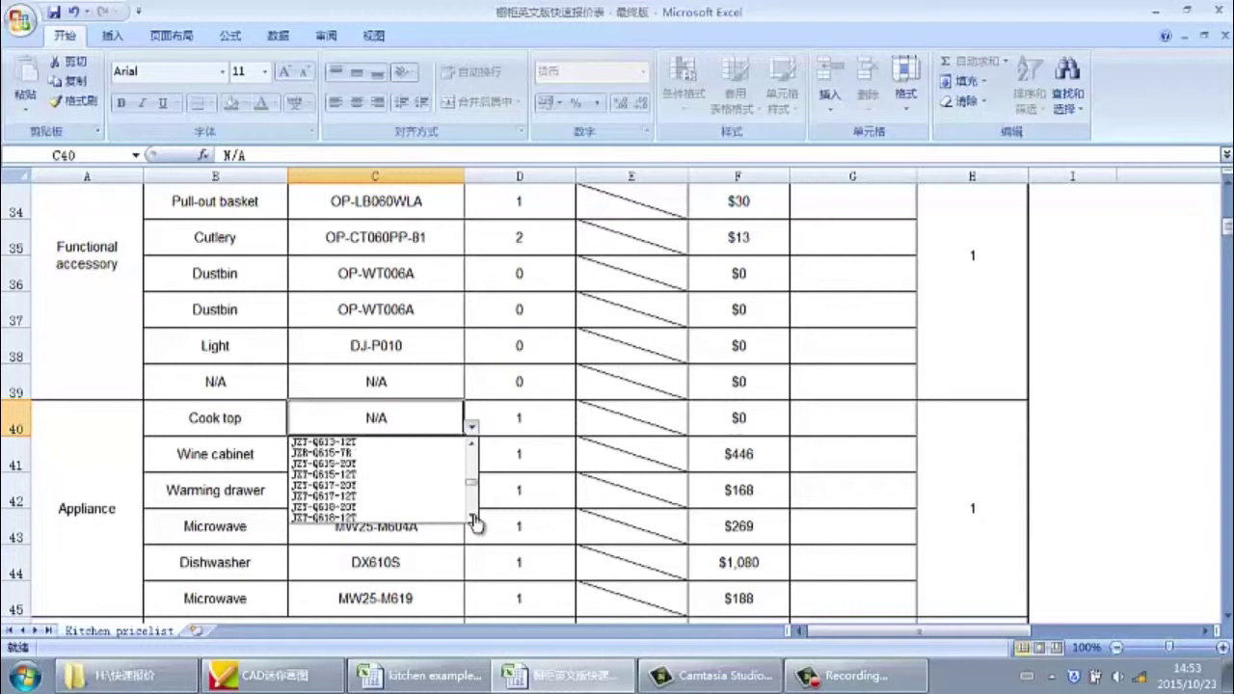
{"action": "left_click", "coordinate": [399, 500]}
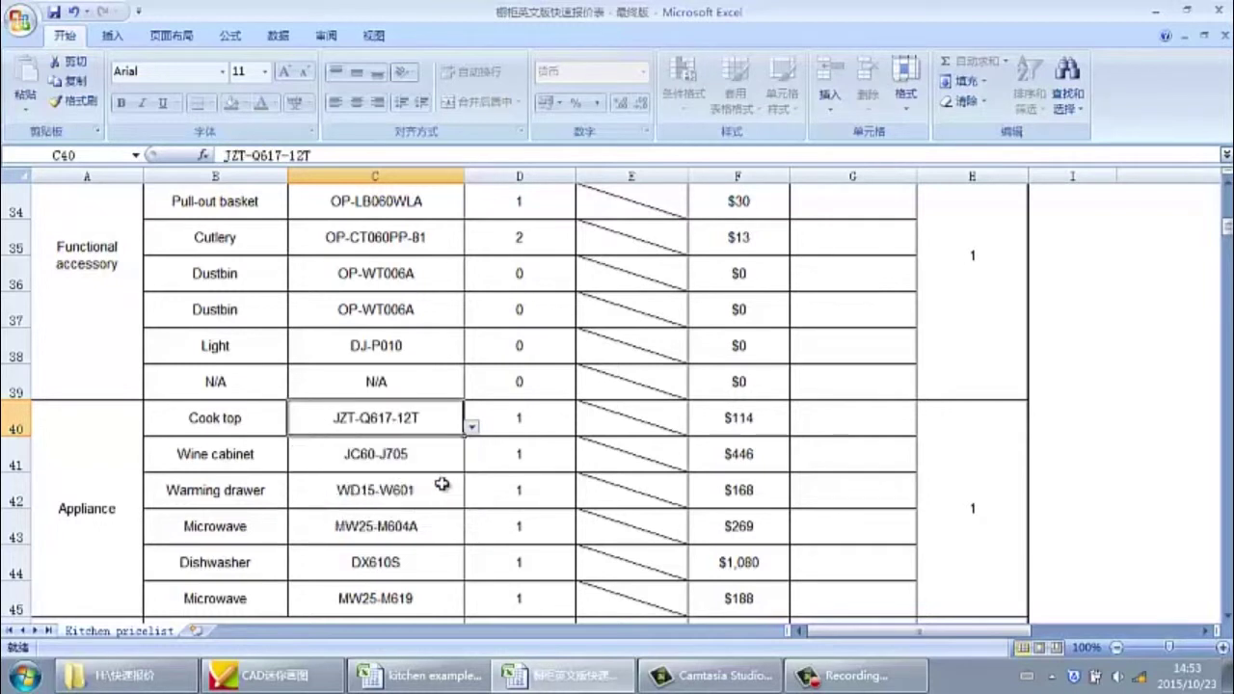
{"action": "left_click", "coordinate": [523, 418]}
Change the Wine cabinet item in row 41 to Range hood
{"action": "left_click", "coordinate": [281, 462]}
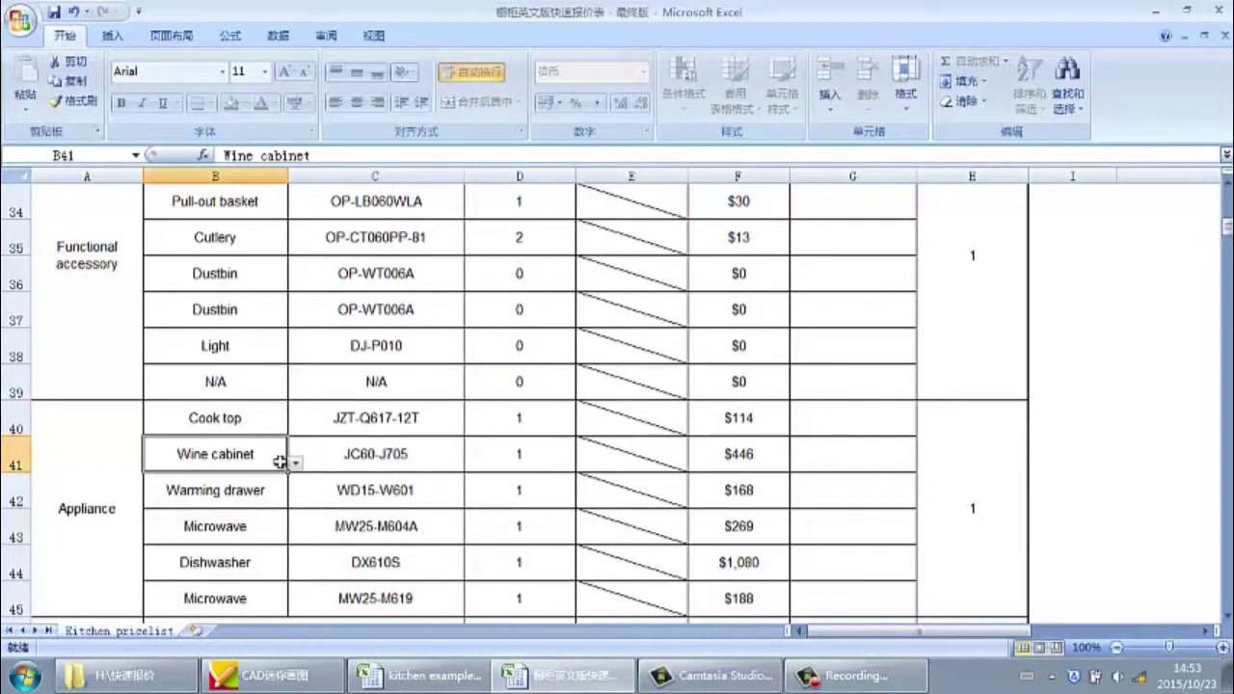
{"action": "left_click", "coordinate": [296, 465]}
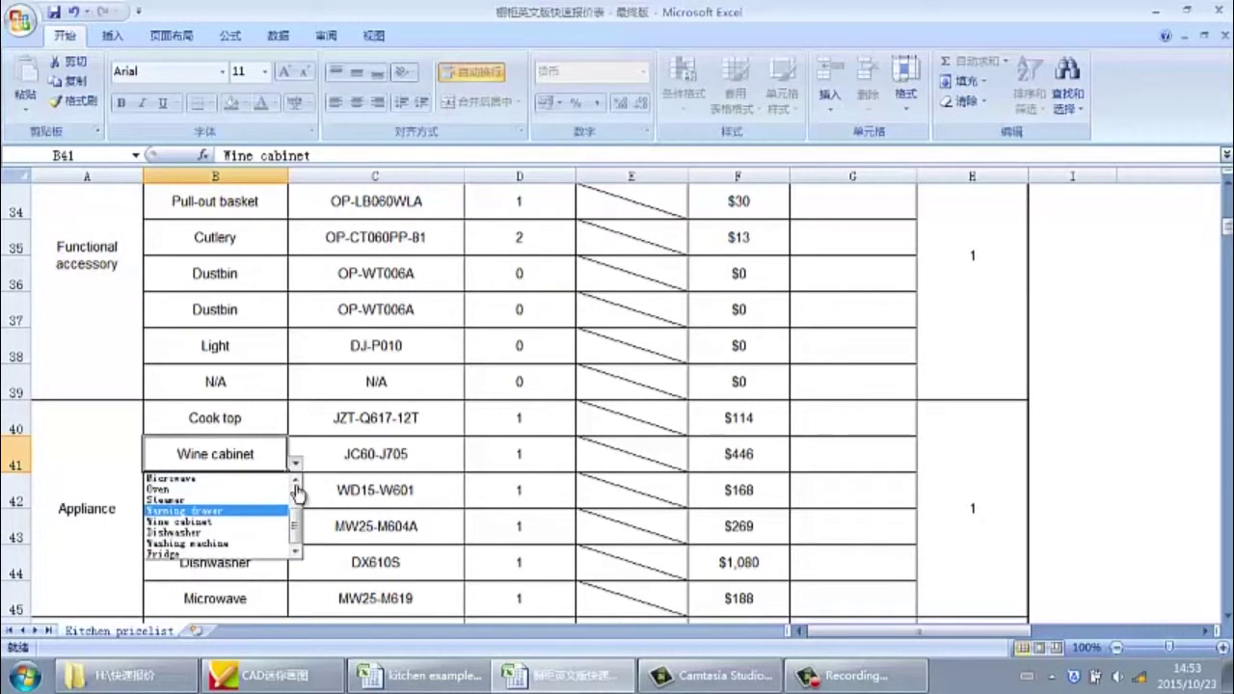
{"action": "left_click", "coordinate": [296, 482]}
{"action": "left_click", "coordinate": [241, 490]}
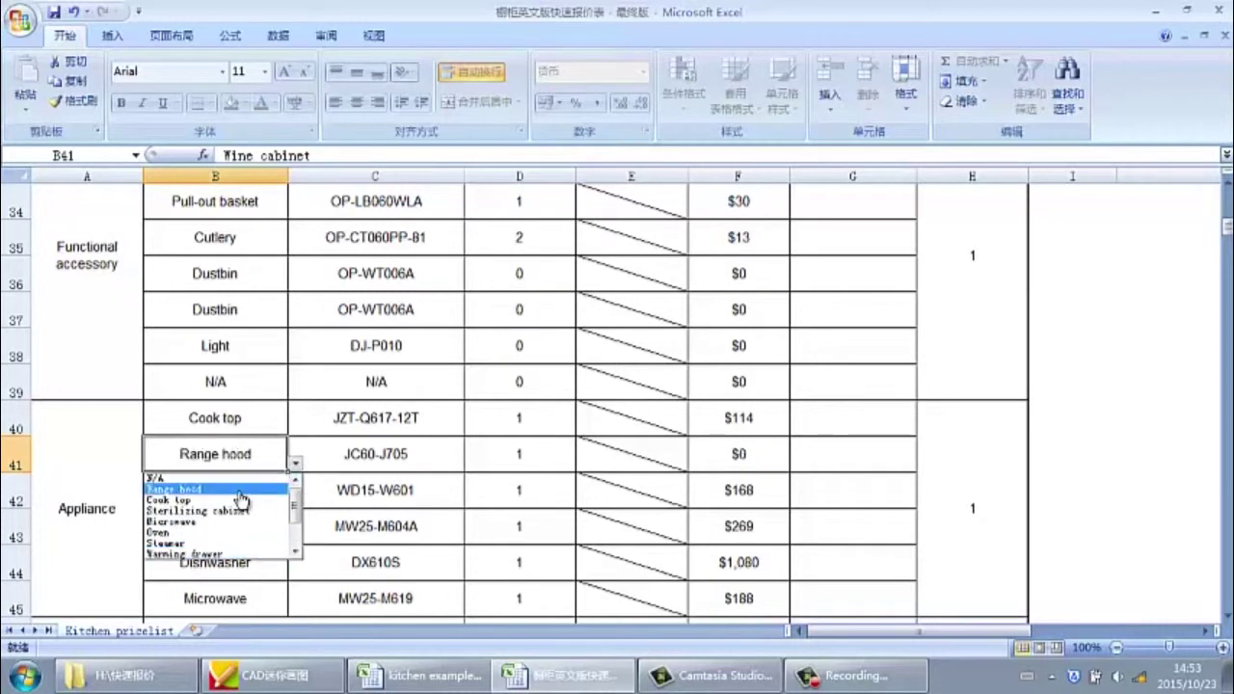
{"action": "left_click", "coordinate": [367, 467]}
Check the range hood model in CAD elevation A and set the row 41 code to RS-668S with quantity 1
{"action": "key", "text": "alt+Tab"}
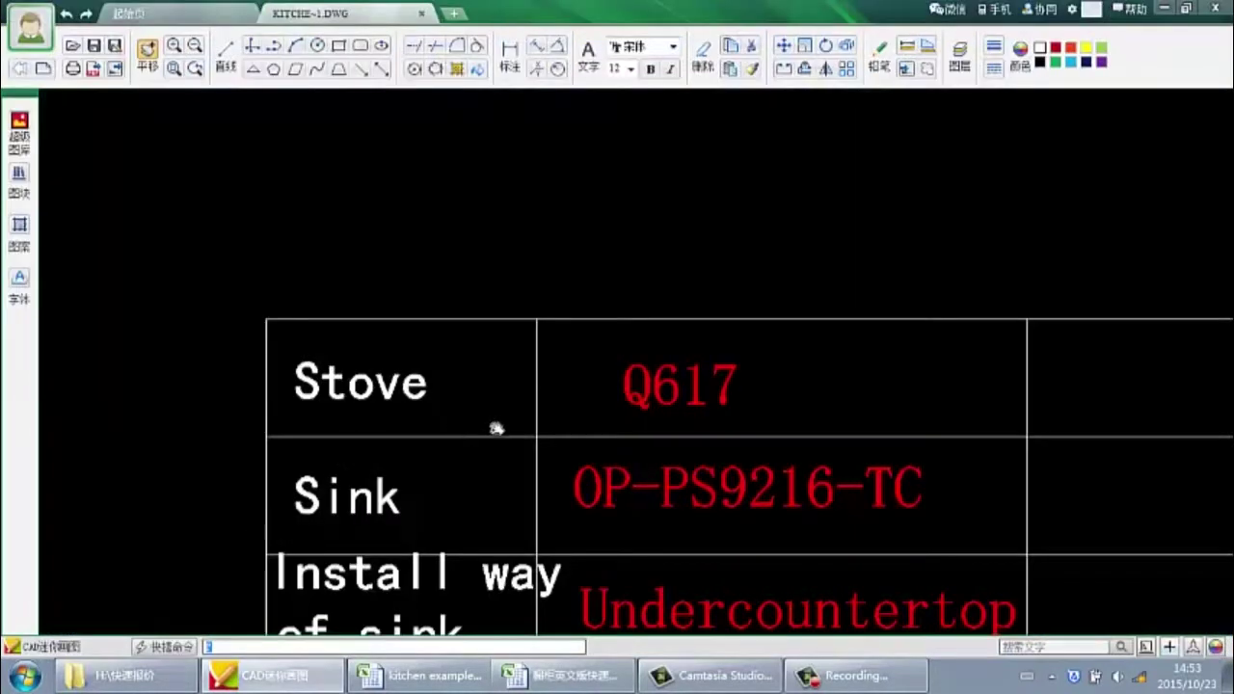
{"action": "scroll", "coordinate": [474, 416], "scroll_direction": "down", "scroll_amount": 5}
{"action": "left_click_drag", "start_coordinate": [145, 385], "coordinate": [597, 405]}
{"action": "scroll", "coordinate": [442, 321], "scroll_direction": "up", "scroll_amount": 2}
{"action": "mouse_move", "coordinate": [286, 347]}
{"action": "left_mouse_down"}
{"action": "mouse_move", "coordinate": [538, 347]}
{"action": "mouse_move", "coordinate": [574, 334]}
{"action": "left_mouse_up"}
{"action": "scroll", "coordinate": [439, 348], "scroll_direction": "up", "scroll_amount": 5}
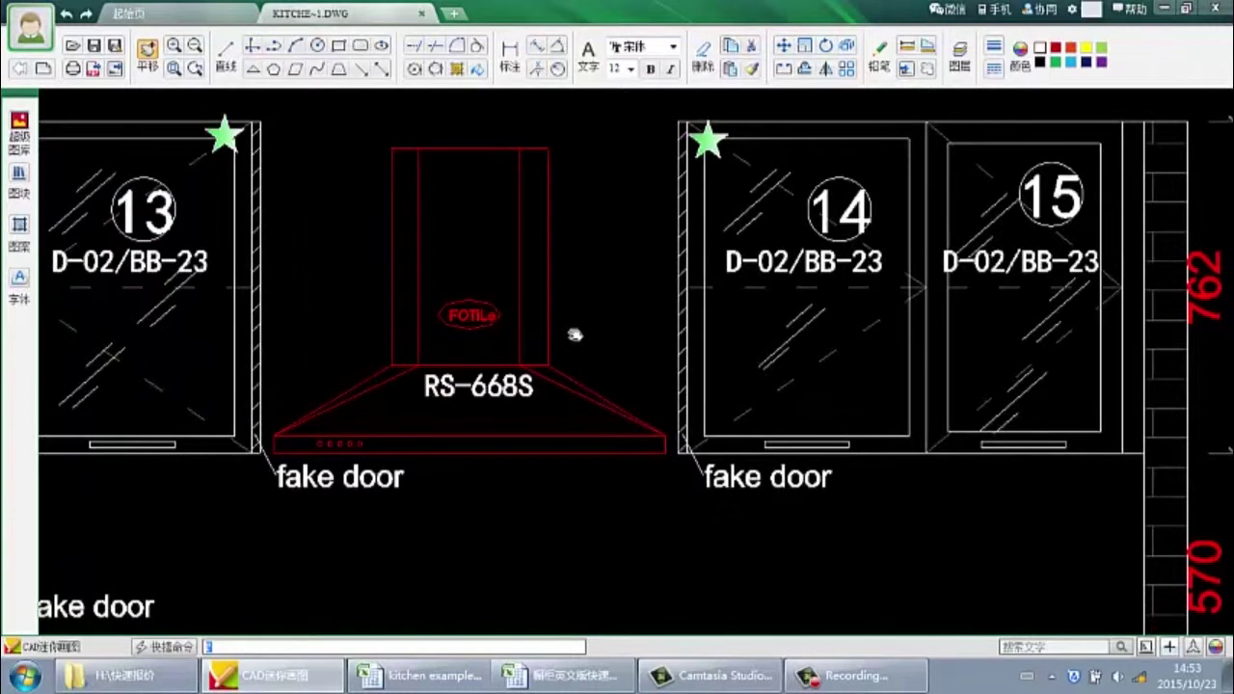
{"action": "key", "text": "alt+Tab"}
{"action": "left_click", "coordinate": [470, 463]}
{"action": "left_click", "coordinate": [471, 465]}
{"action": "left_click", "coordinate": [471, 465]}
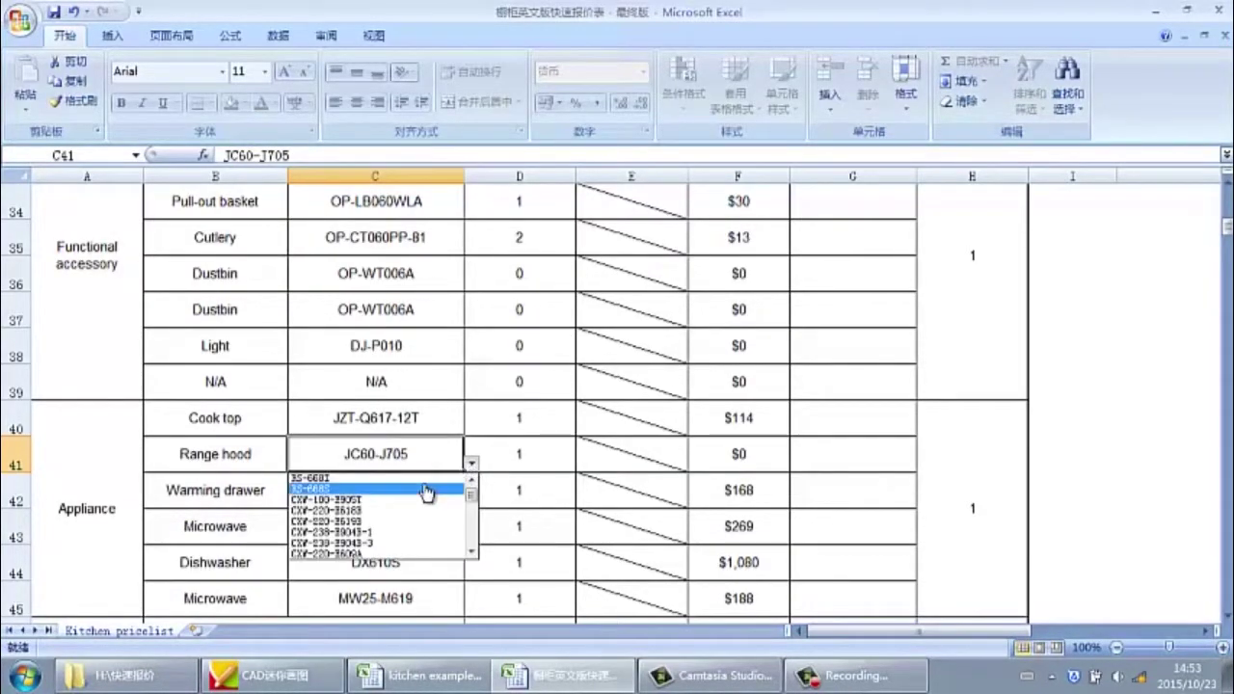
{"action": "left_click", "coordinate": [429, 489]}
{"action": "left_click", "coordinate": [517, 451]}
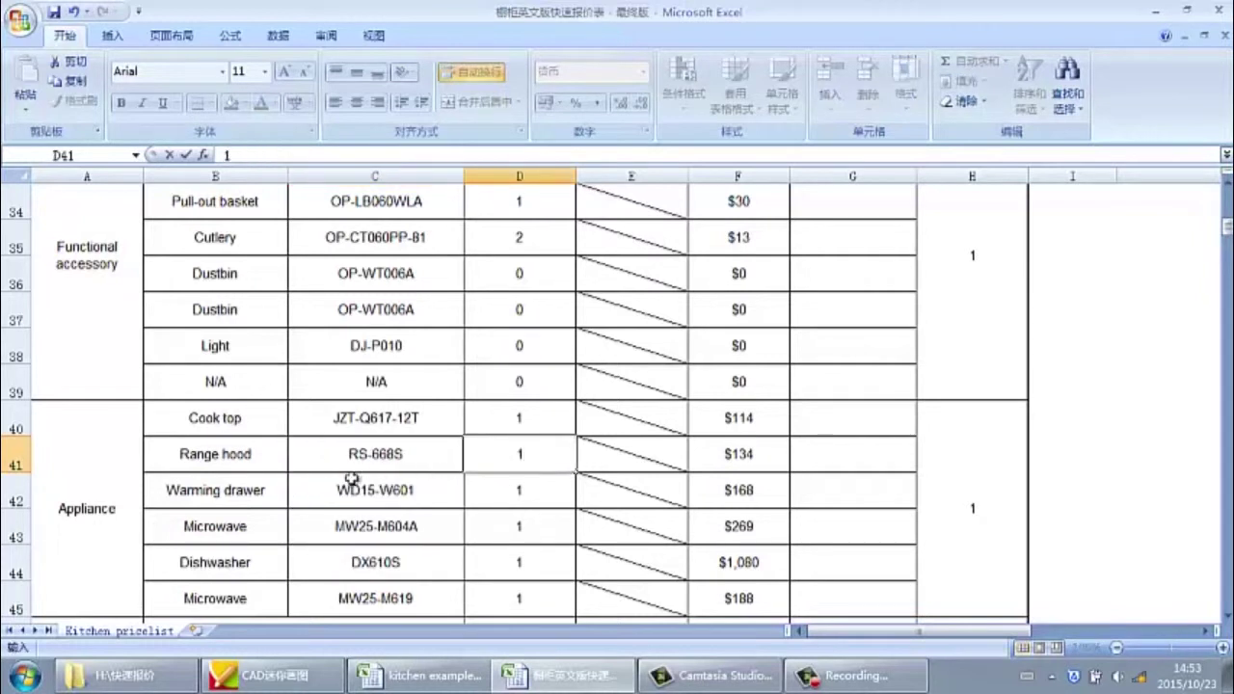
Change the Warming drawer item in row 42 to Microwave
{"action": "left_click", "coordinate": [261, 492]}
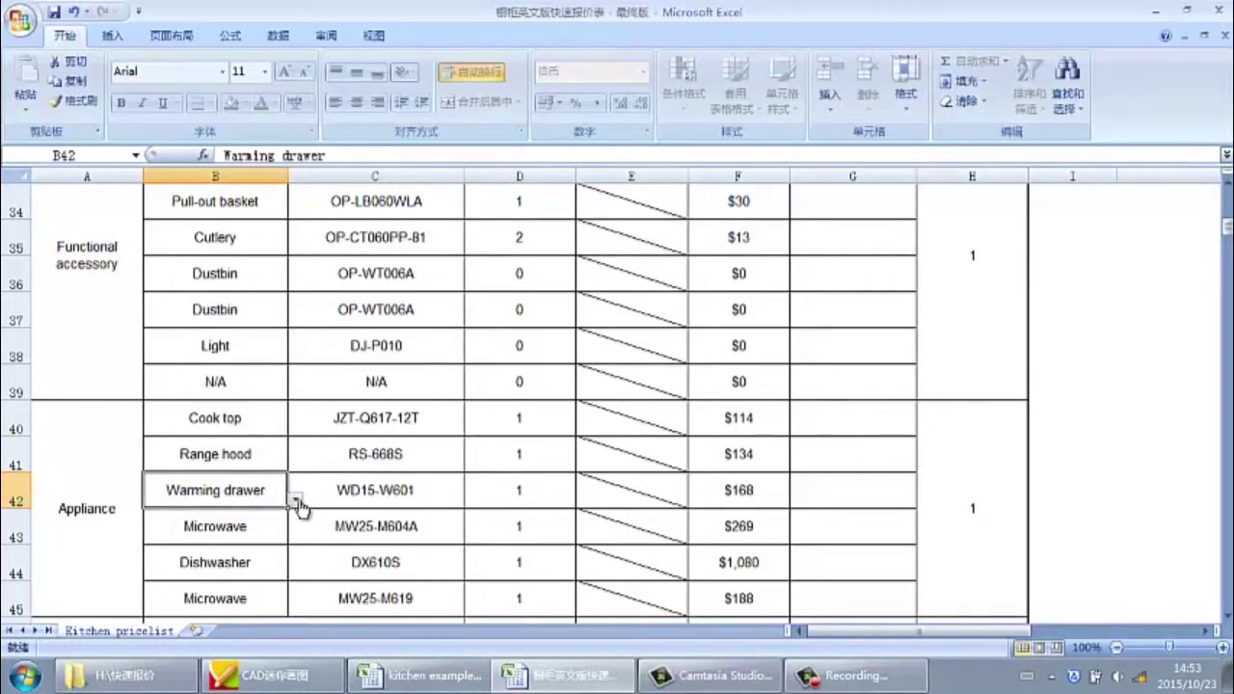
{"action": "left_click", "coordinate": [299, 500]}
{"action": "left_click", "coordinate": [199, 526]}
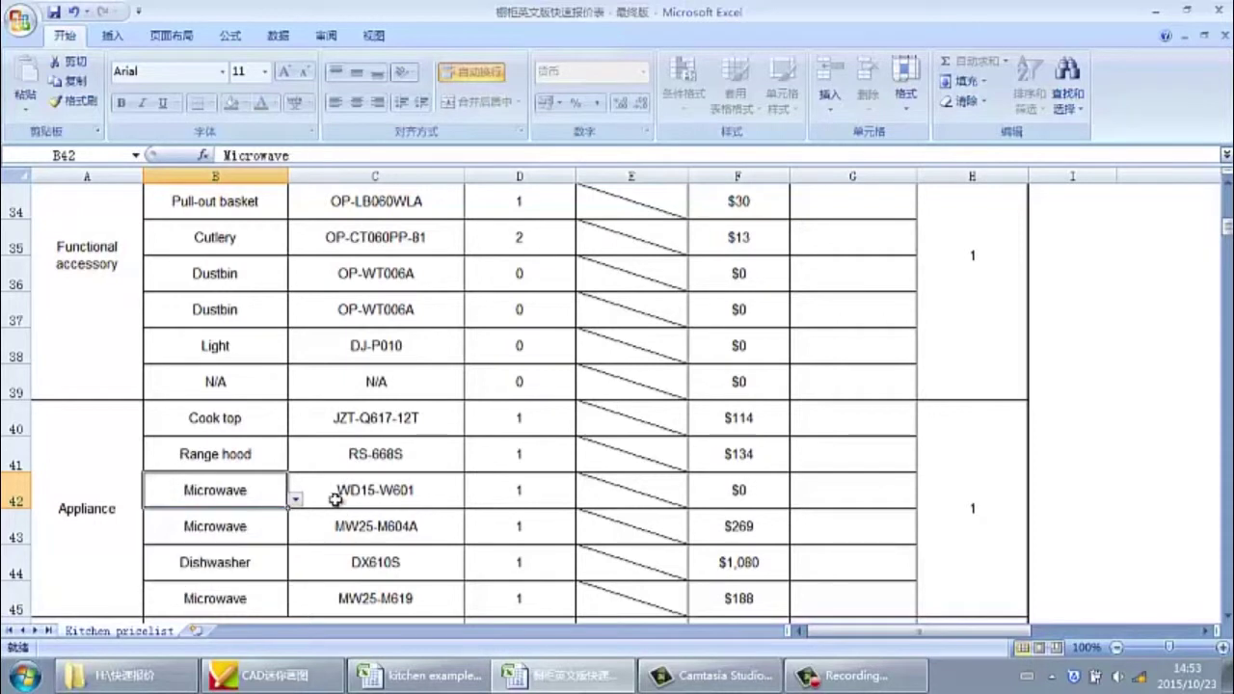
{"action": "left_click", "coordinate": [377, 487]}
Check the microwave model at cabinet 2 in the CAD drawing and set the row 42 code to MW25-M619
{"action": "key", "text": "alt+Tab"}
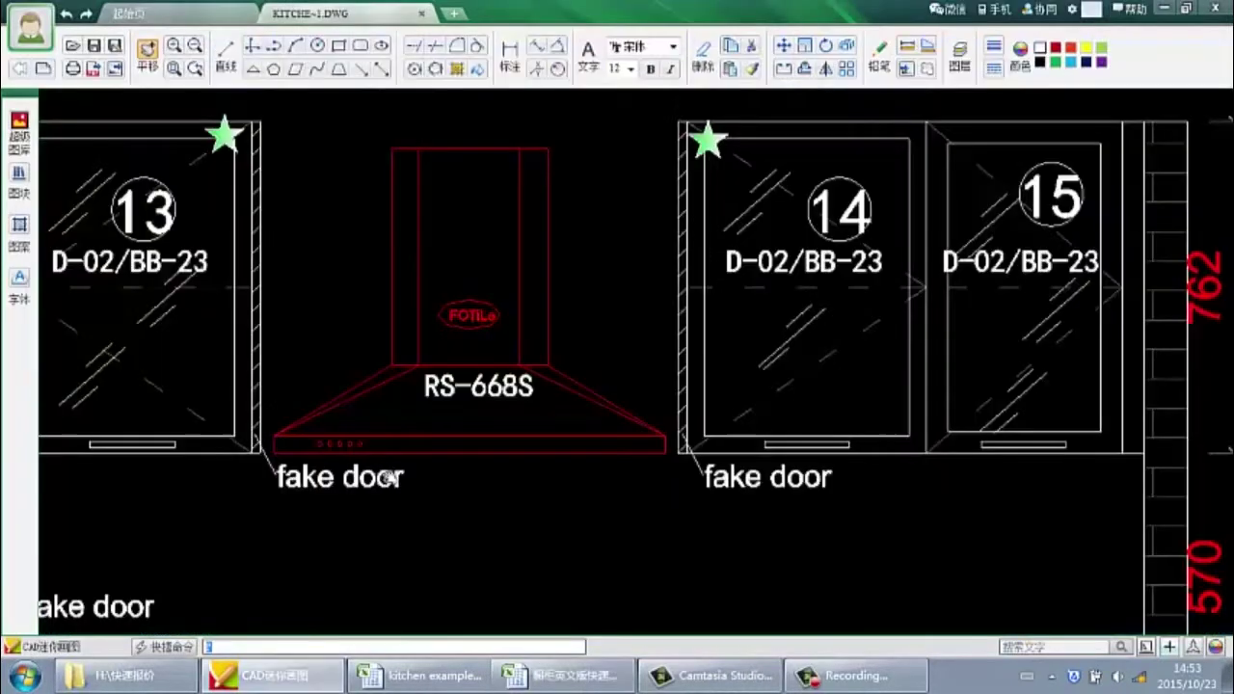
{"action": "mouse_move", "coordinate": [274, 427]}
{"action": "left_mouse_down"}
{"action": "mouse_move", "coordinate": [515, 402]}
{"action": "mouse_move", "coordinate": [453, 455]}
{"action": "left_mouse_up"}
{"action": "scroll", "coordinate": [456, 417], "scroll_direction": "down", "scroll_amount": 5}
{"action": "scroll", "coordinate": [405, 427], "scroll_direction": "up", "scroll_amount": 8}
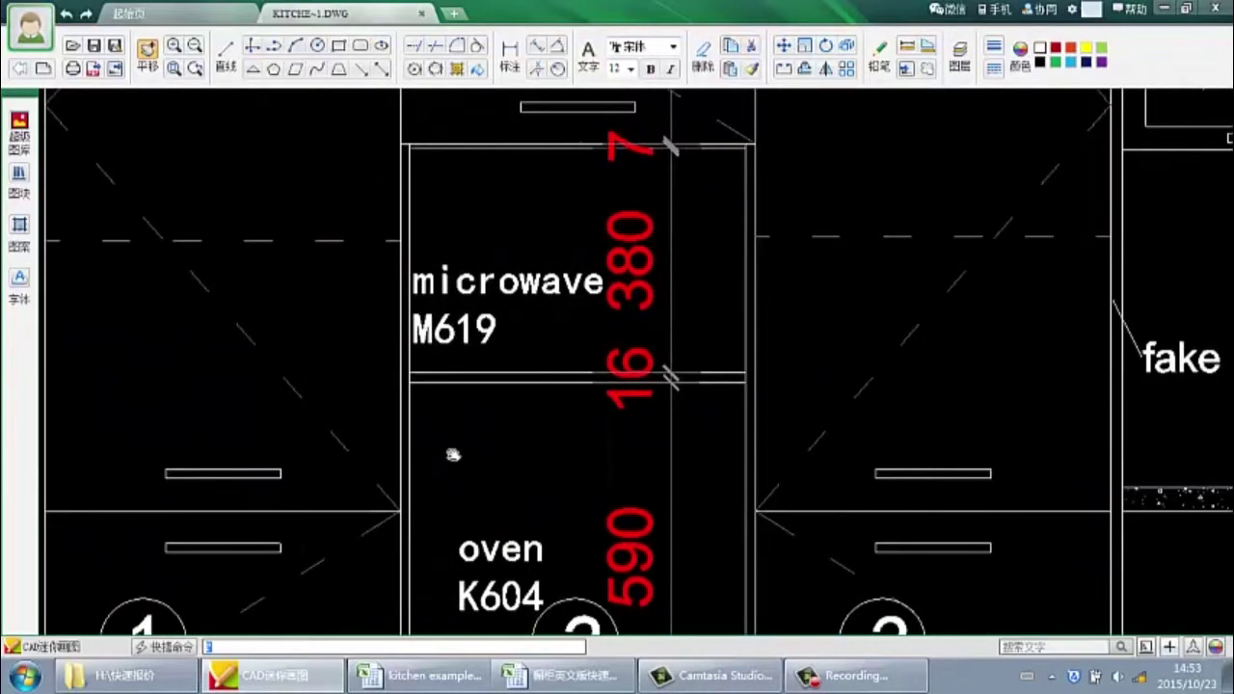
{"action": "key", "text": "alt+Tab"}
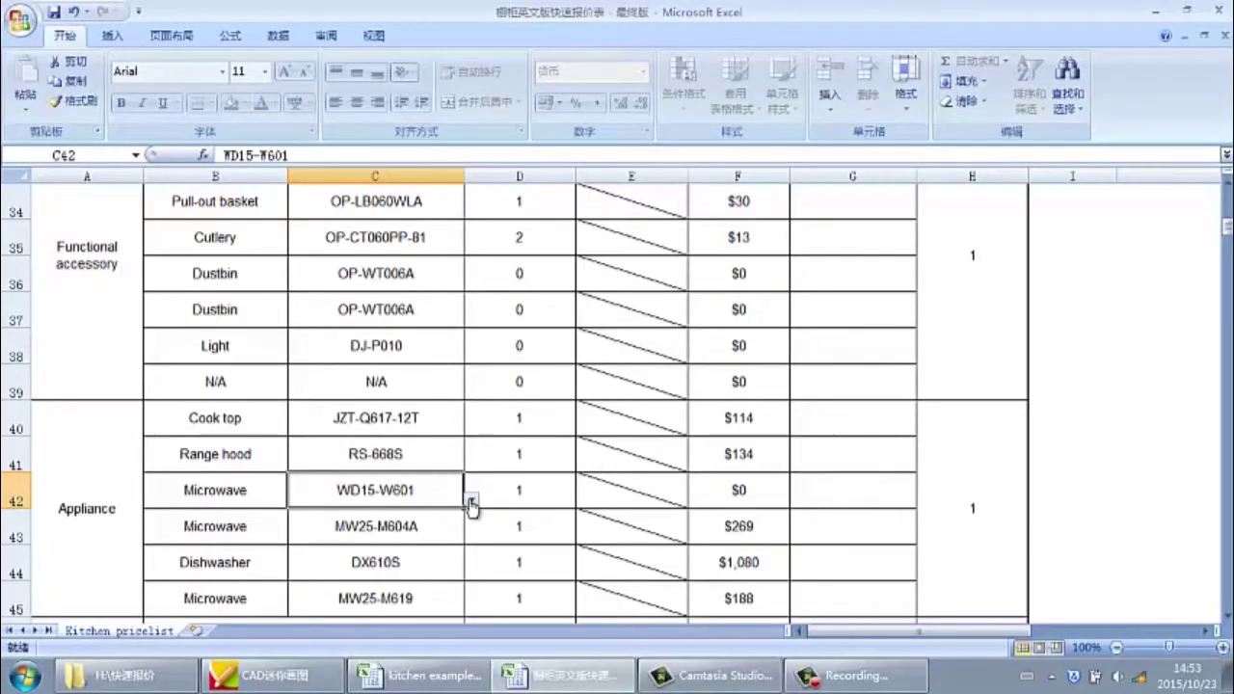
{"action": "left_click", "coordinate": [472, 498]}
{"action": "left_click", "coordinate": [414, 526]}
{"action": "left_click", "coordinate": [524, 489]}
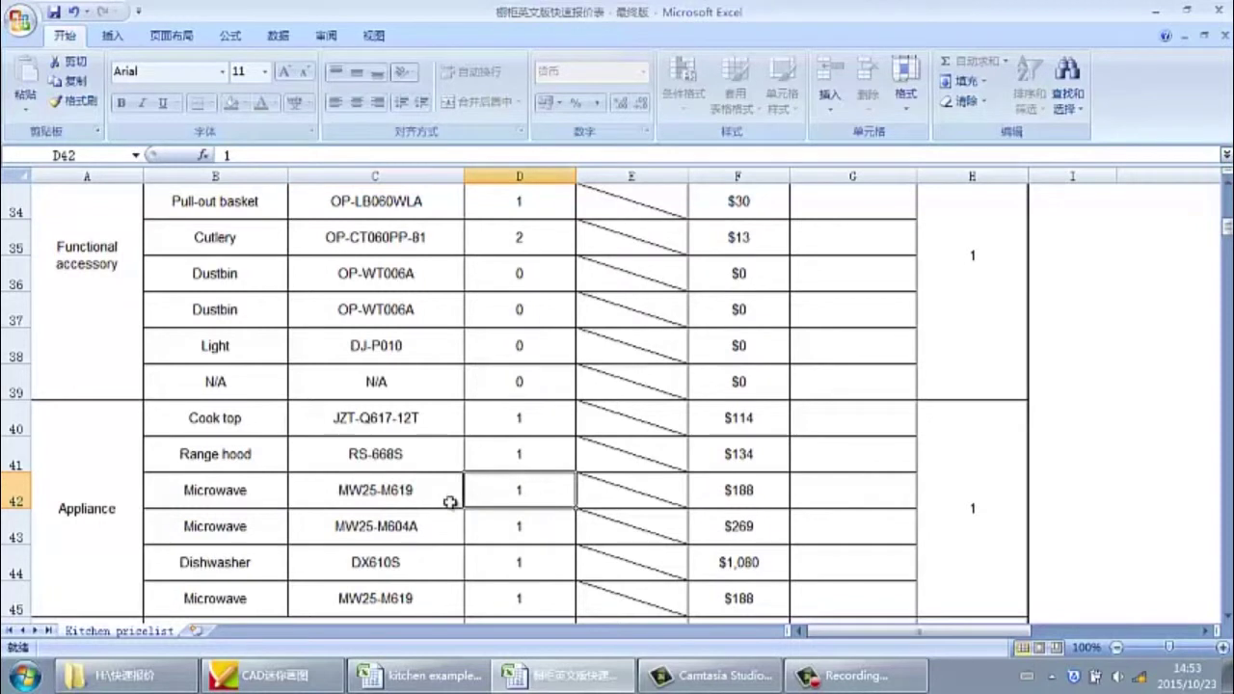
Open the appliance choices for the Microwave item in row 43
{"action": "left_click", "coordinate": [269, 530]}
{"action": "left_click", "coordinate": [295, 537]}
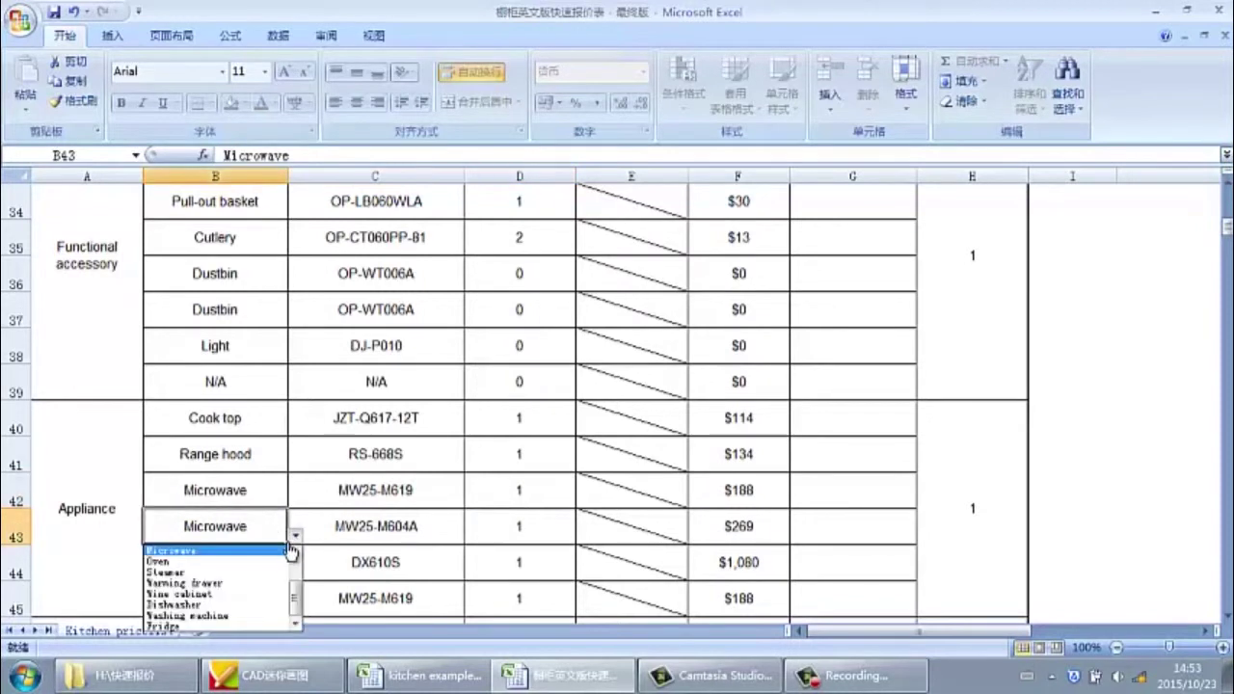